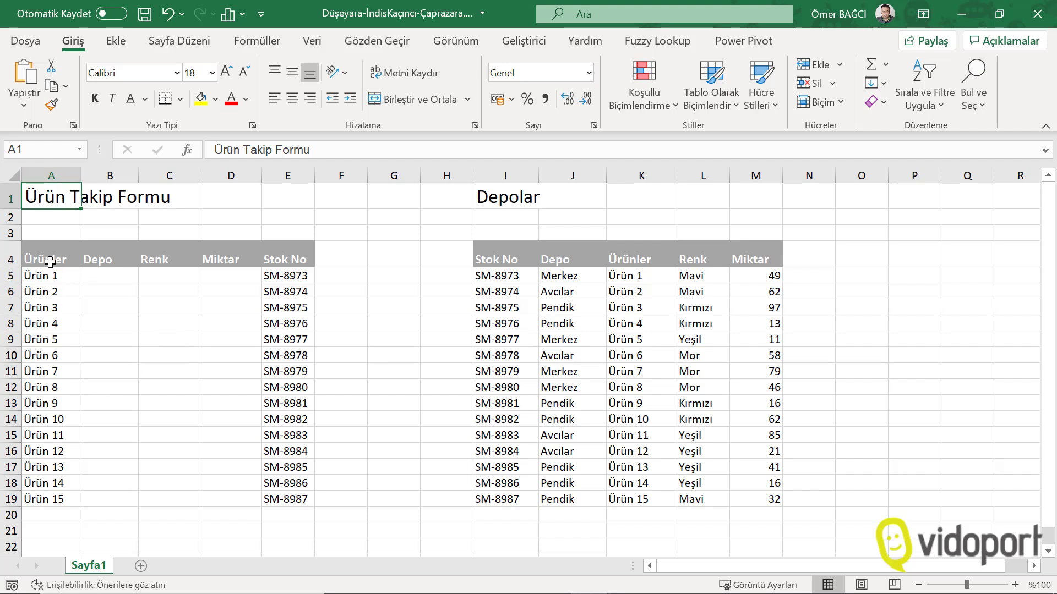
Select parts of the Ürün Takip Formu and the Depolar table to review their columns
drag(52, 259, 286, 499)
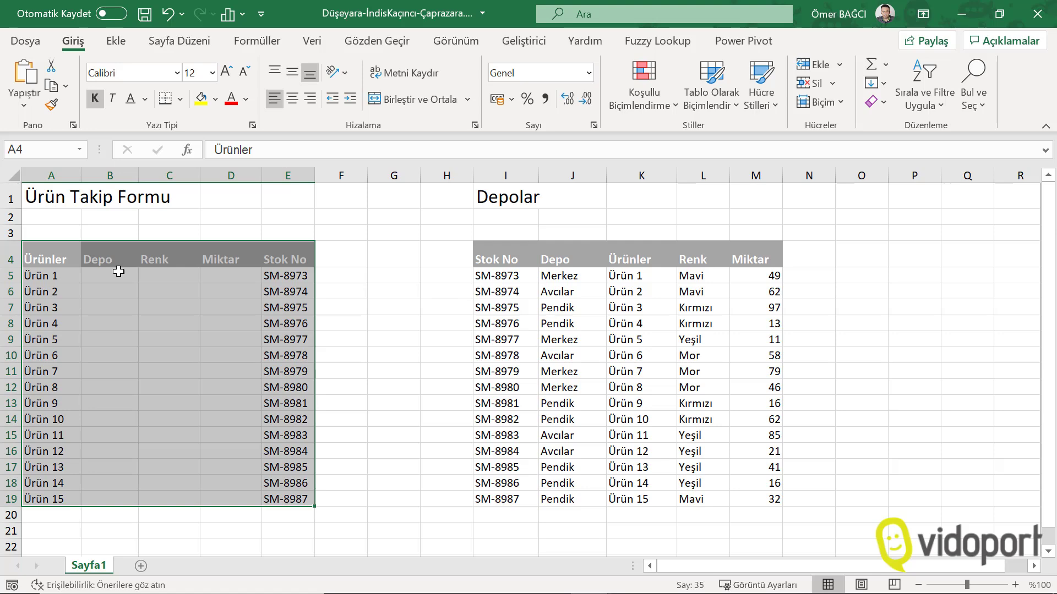
drag(113, 275, 235, 501)
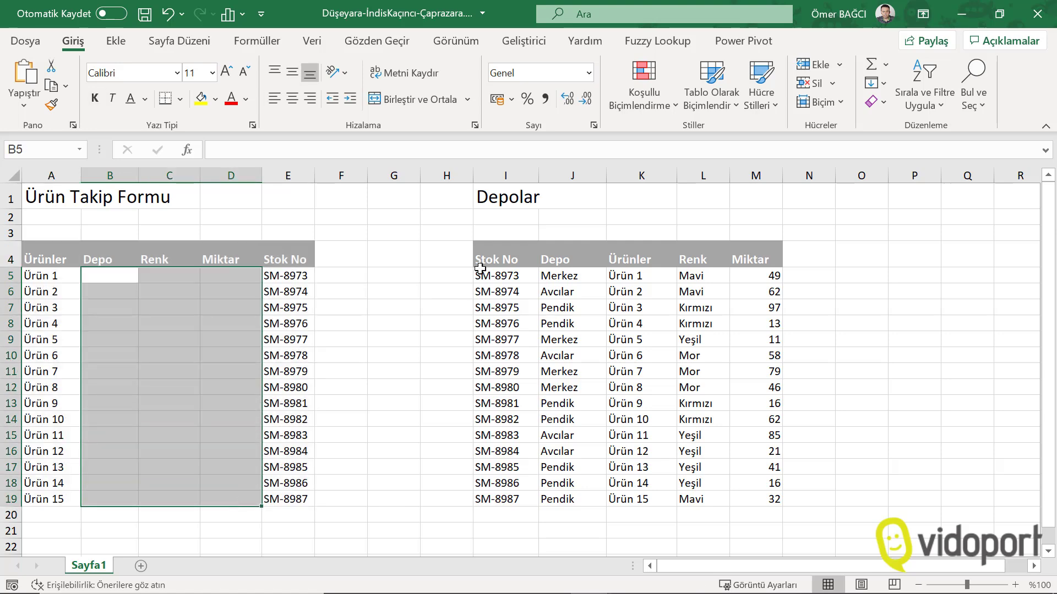
click(162, 284)
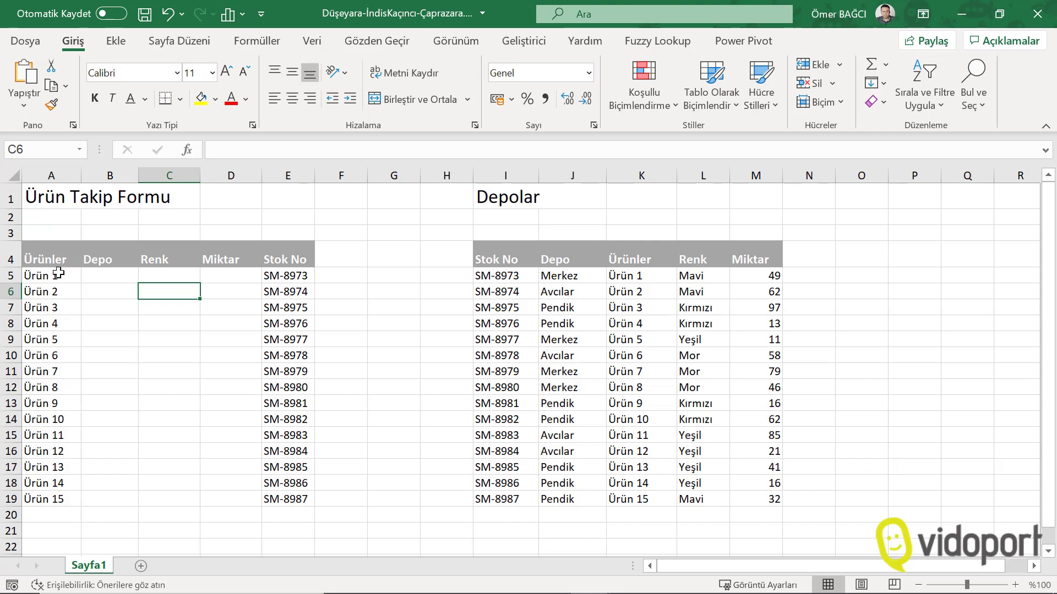
drag(58, 273, 29, 499)
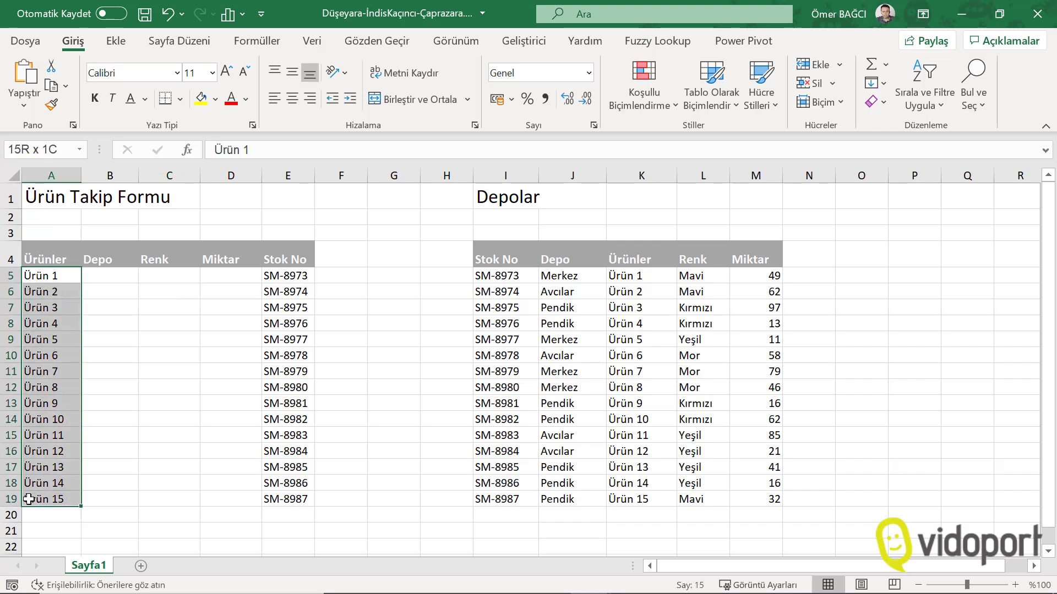
click(239, 367)
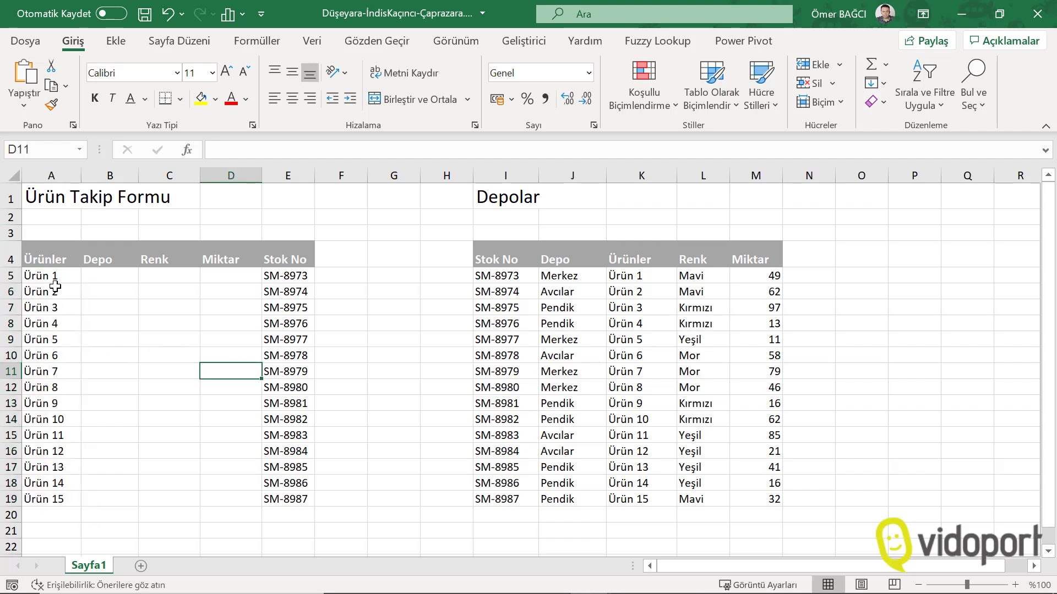
drag(625, 266, 629, 511)
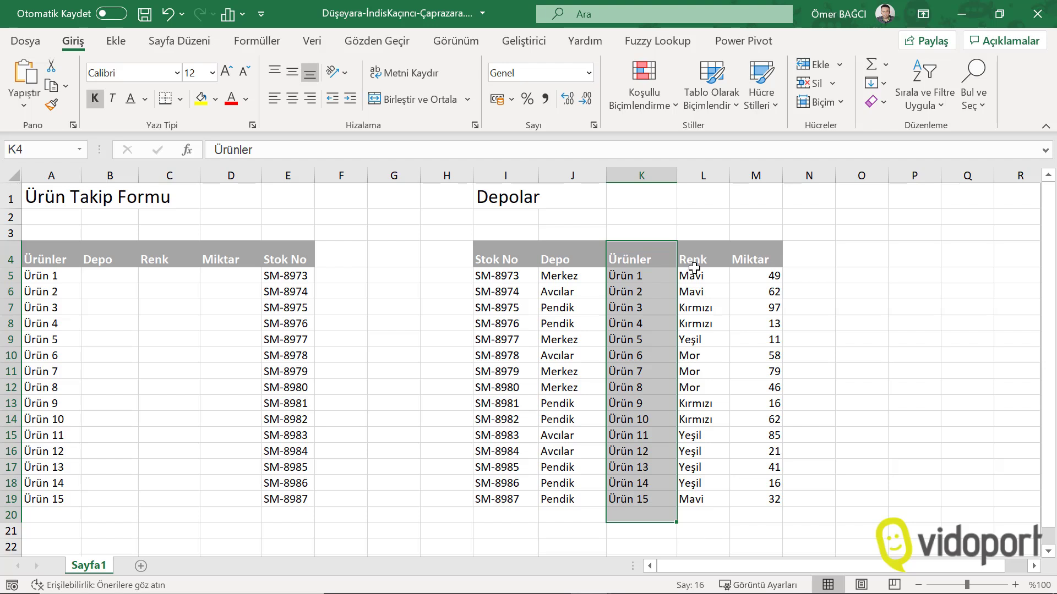
drag(694, 270, 746, 494)
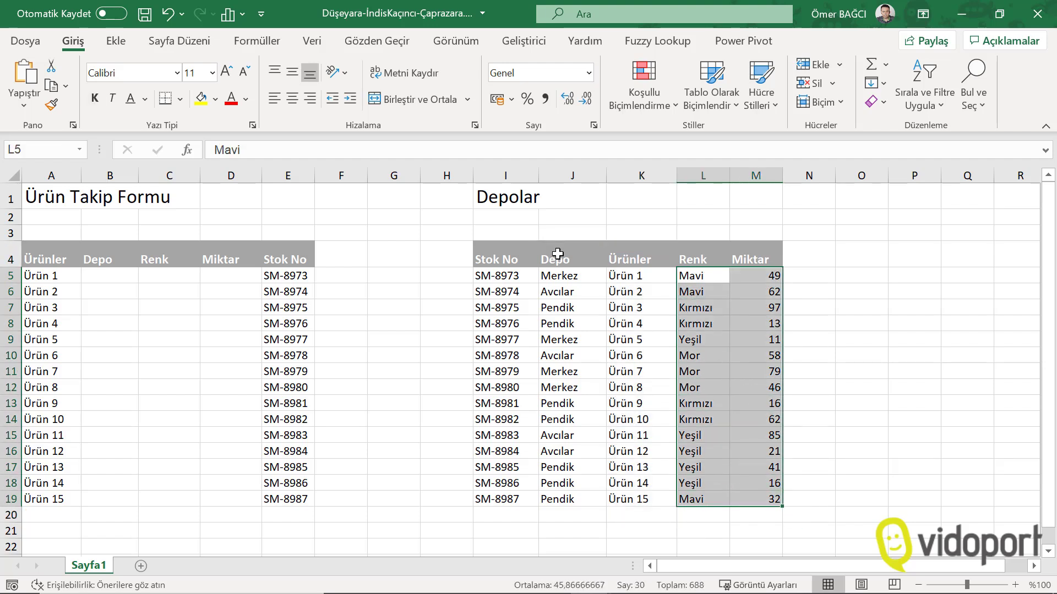
drag(558, 253, 548, 496)
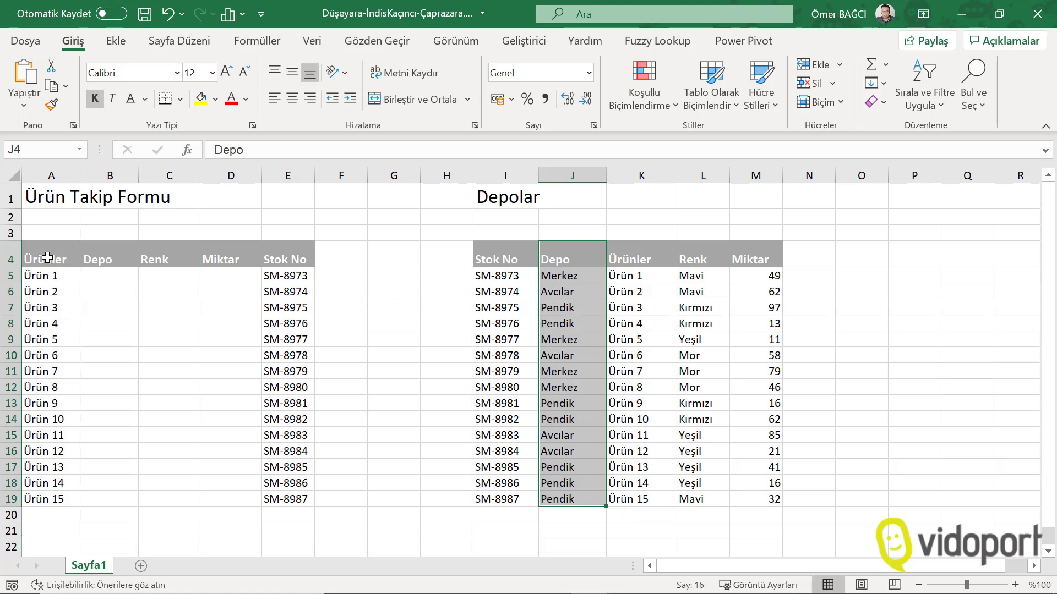
Shade the form's Ürünler column A4:A19 and Depolar's Ürünler column K4:K19 dark grey
drag(46, 258, 48, 498)
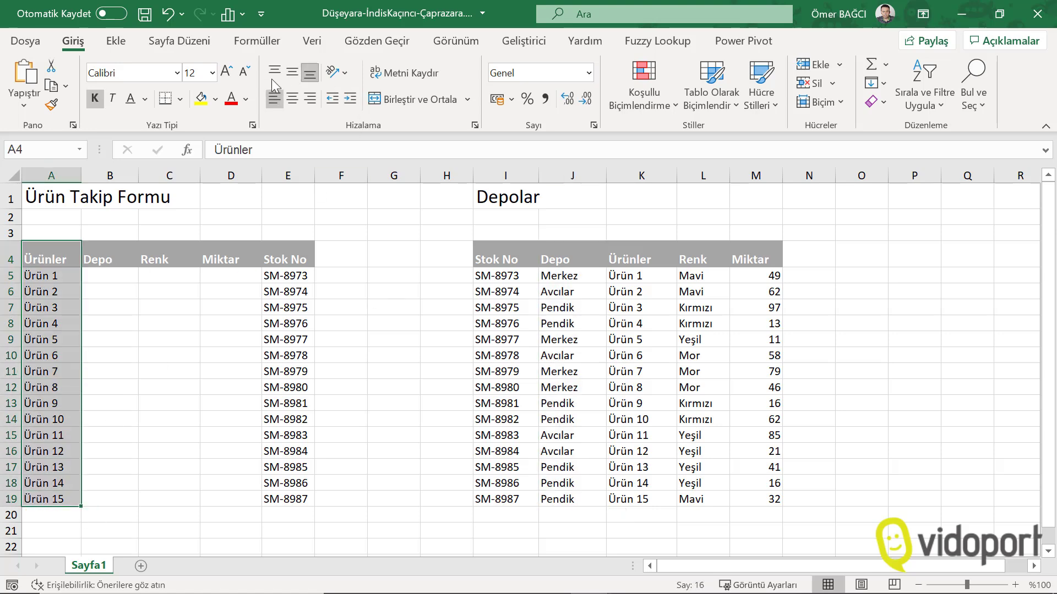
click(215, 99)
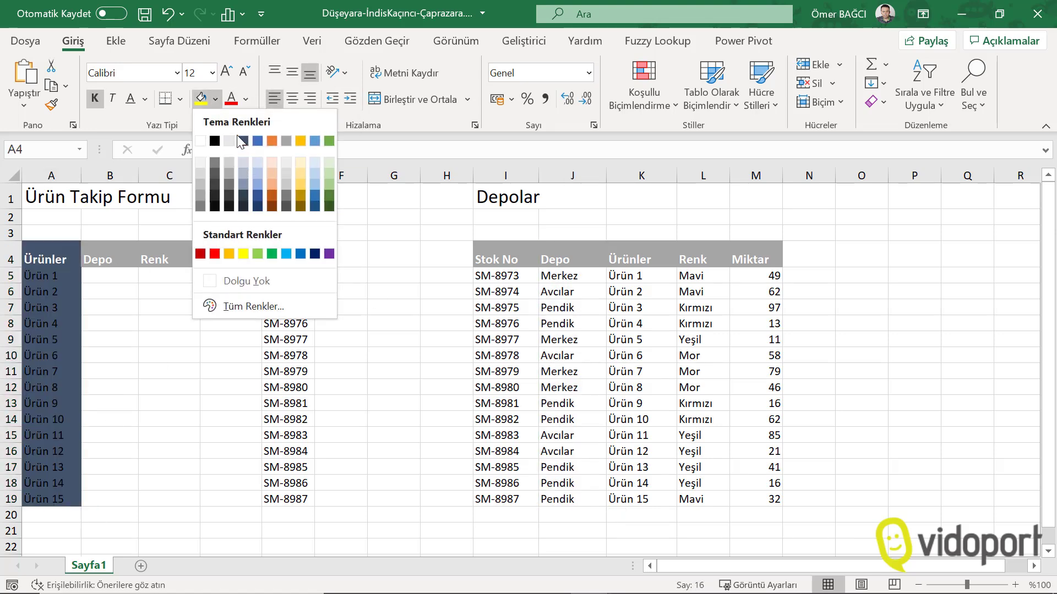
click(226, 181)
drag(627, 267, 619, 498)
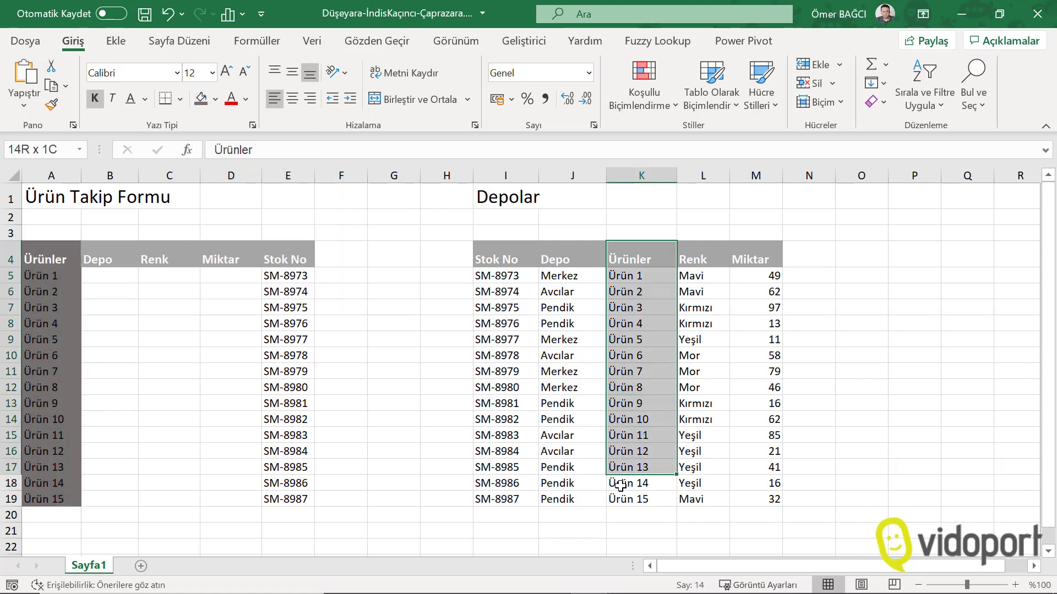
click(201, 99)
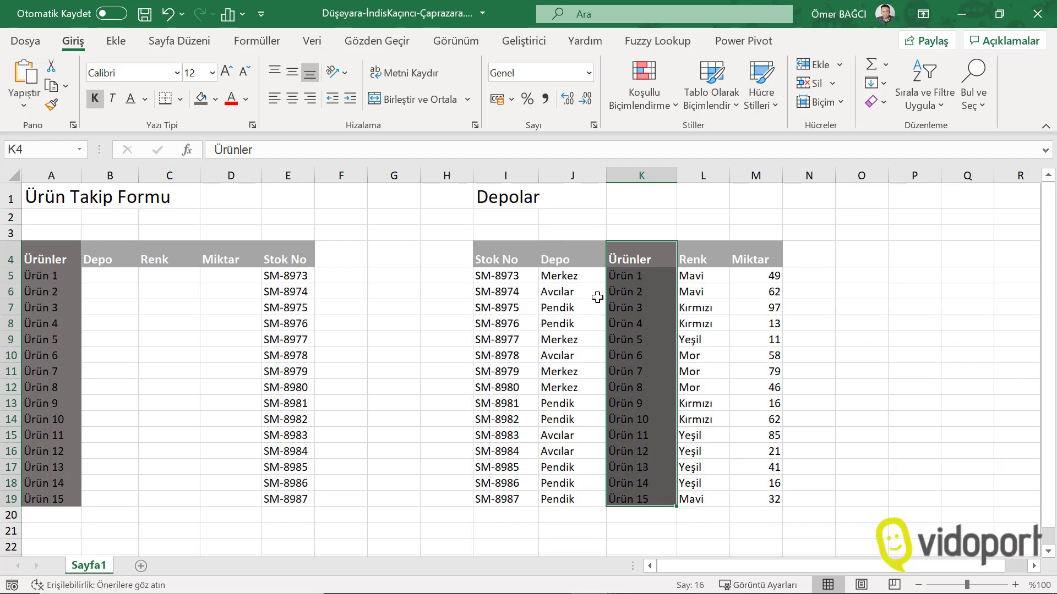
Move Depolar's Ürünler column to column I, leaving the Depo column in place
click(572, 174)
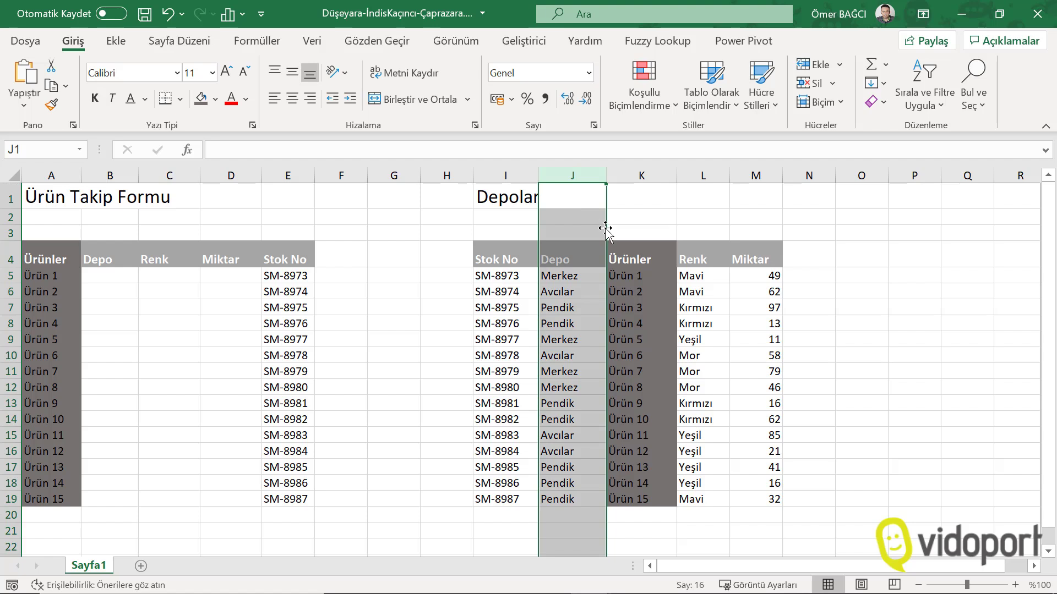
drag(605, 229, 755, 248)
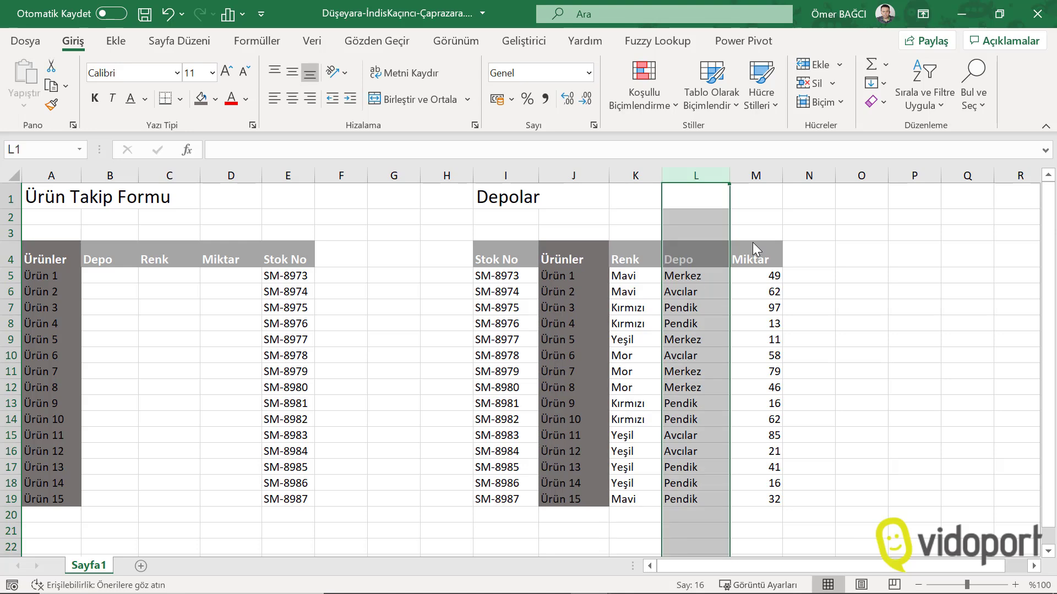
key(ctrl+z)
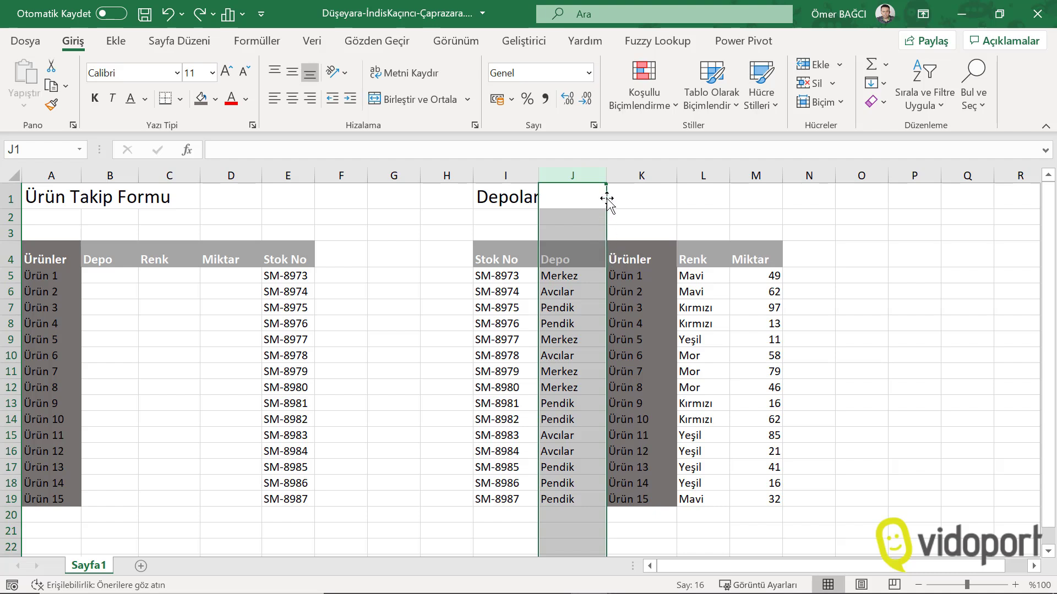
drag(607, 199, 681, 202)
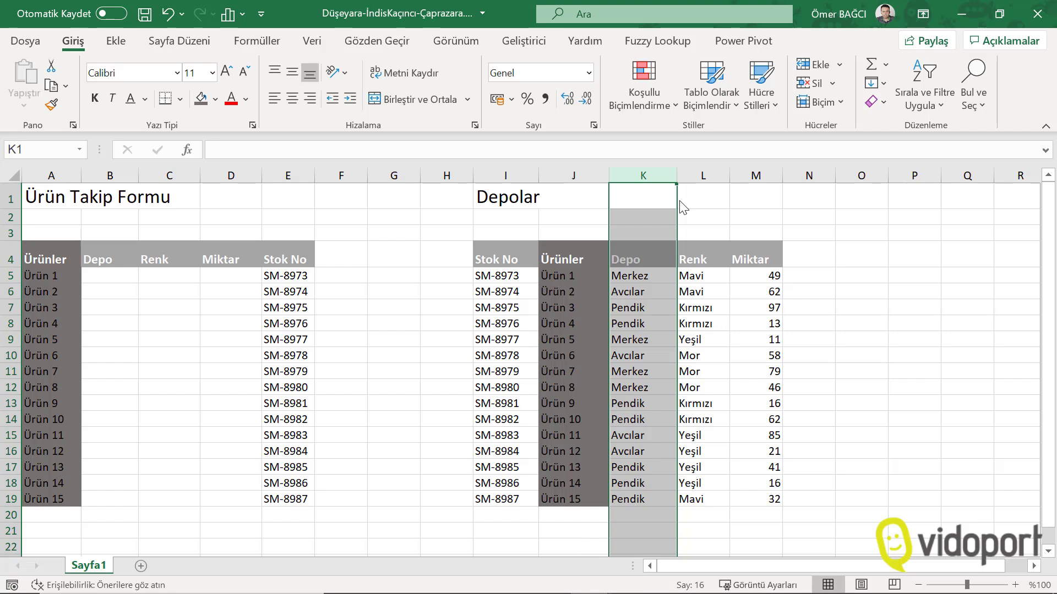
drag(680, 208, 642, 207)
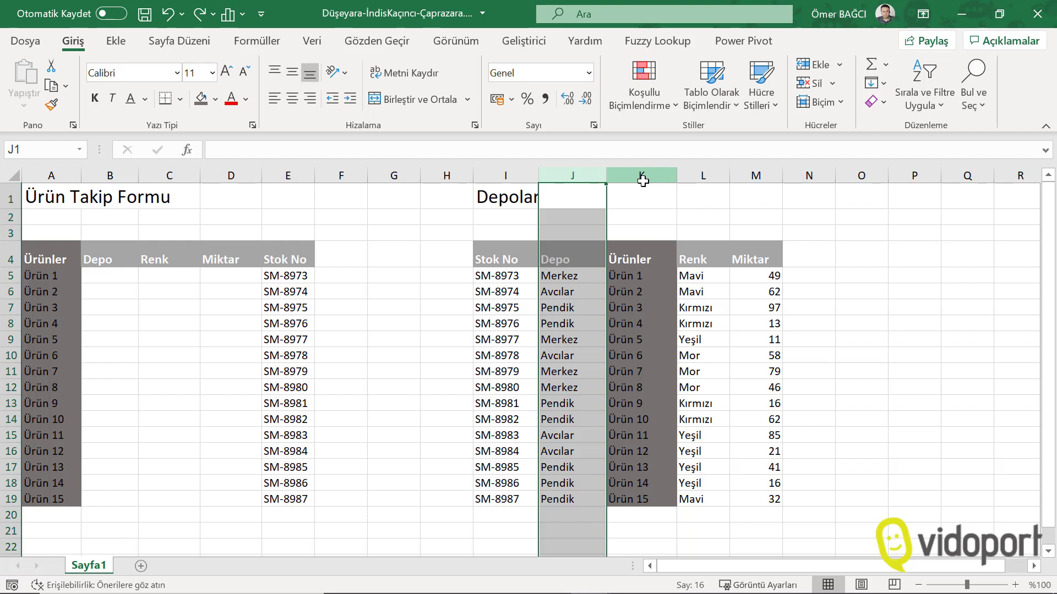
click(642, 177)
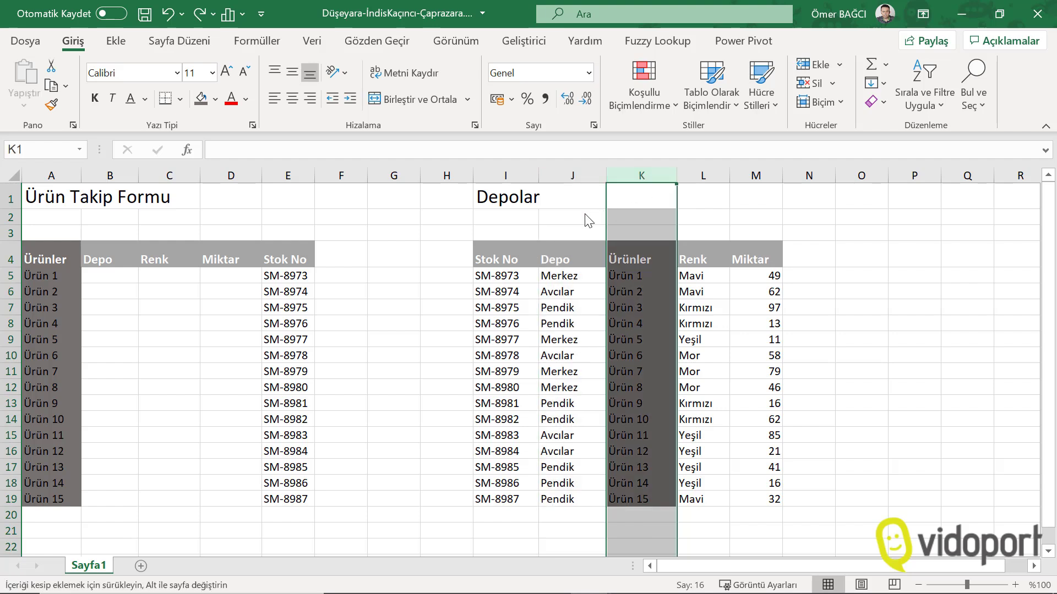
drag(588, 220, 474, 226)
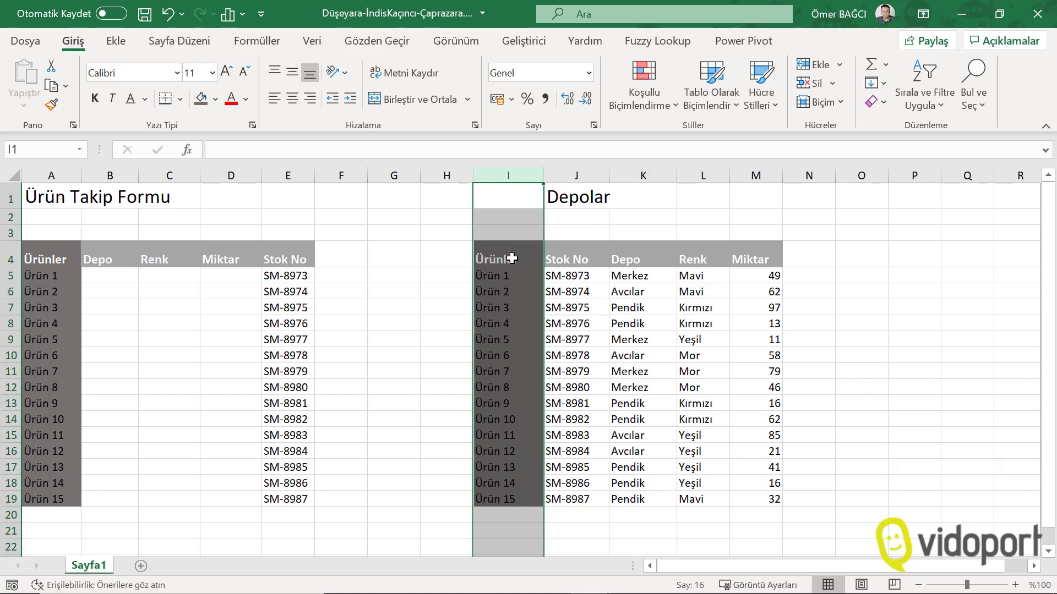
Enter =DÜŞEYARA(A5;absolute Depolar range;3;0) in B5 and copy it down to B19
click(124, 277)
text(=)
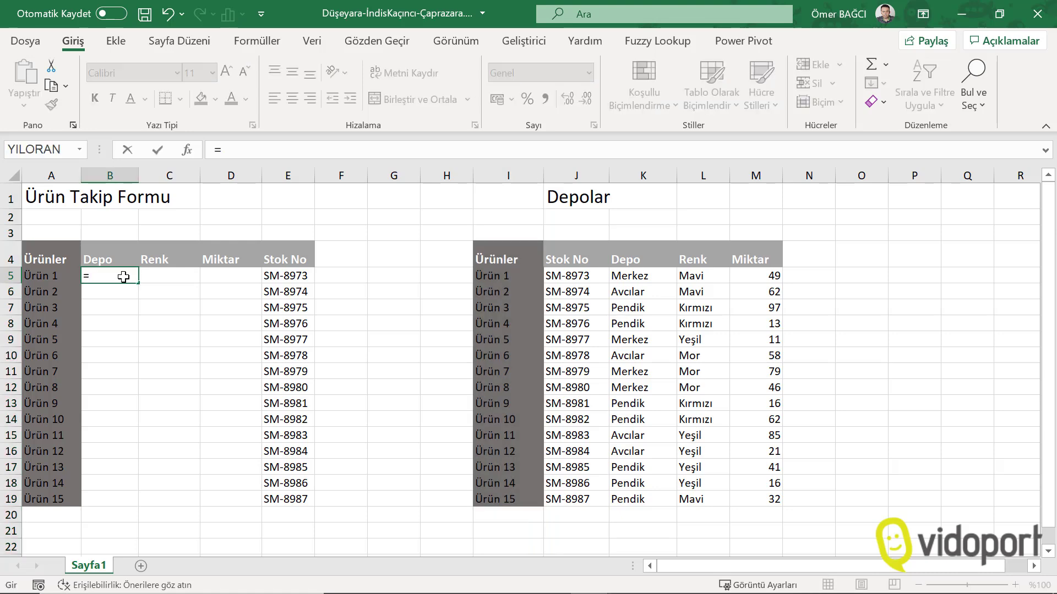
text(düş)
key(Tab)
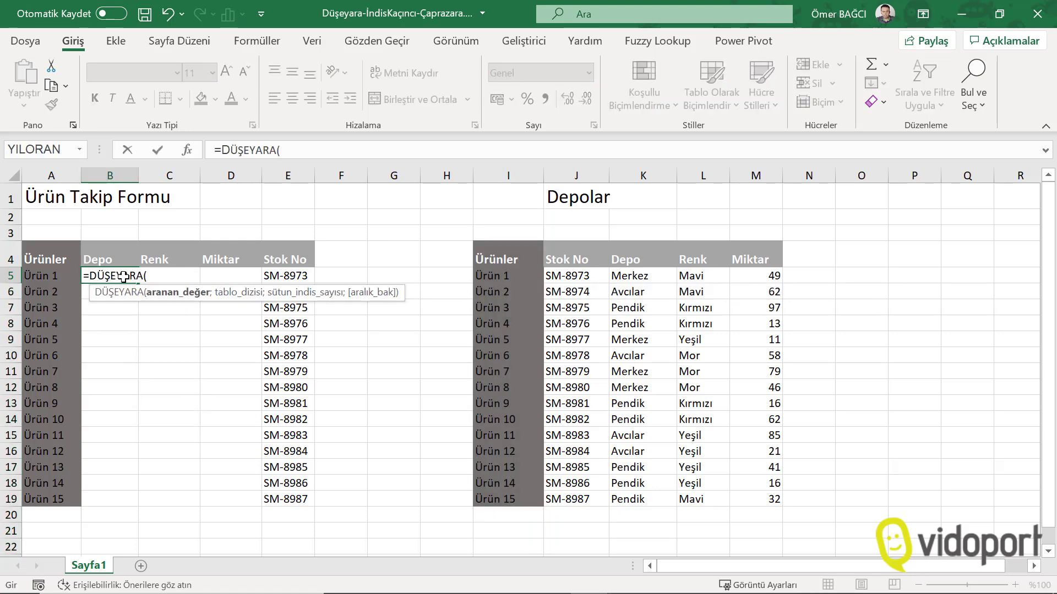
click(52, 281)
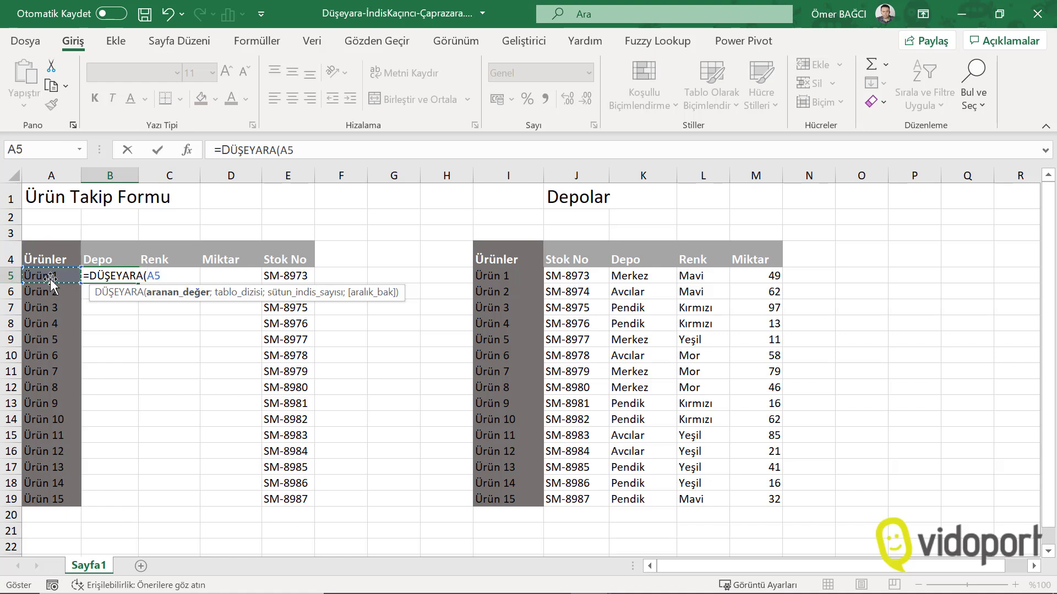
text(;)
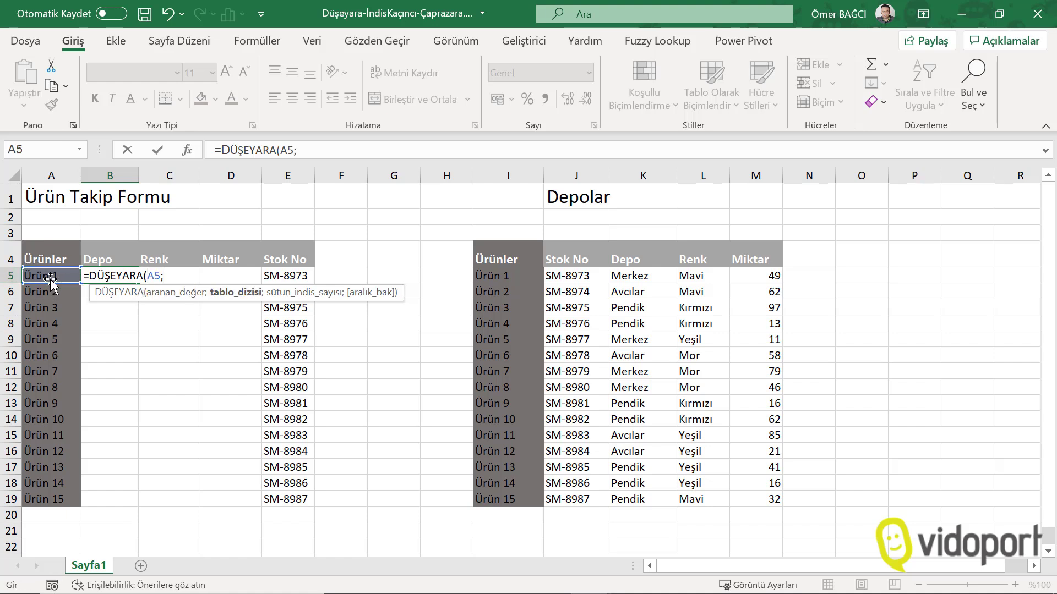
click(515, 275)
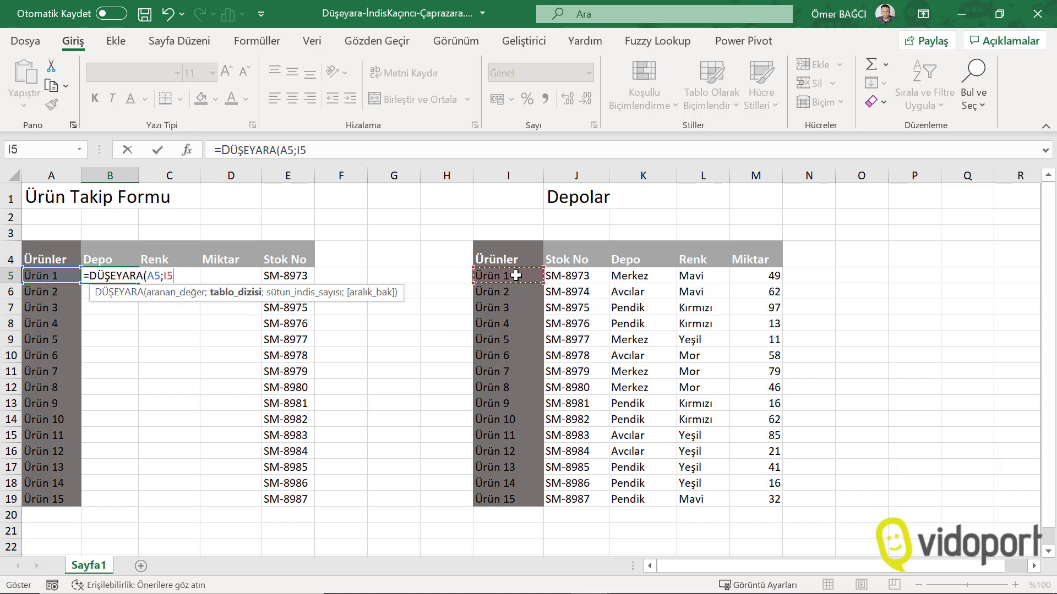
drag(515, 276, 647, 435)
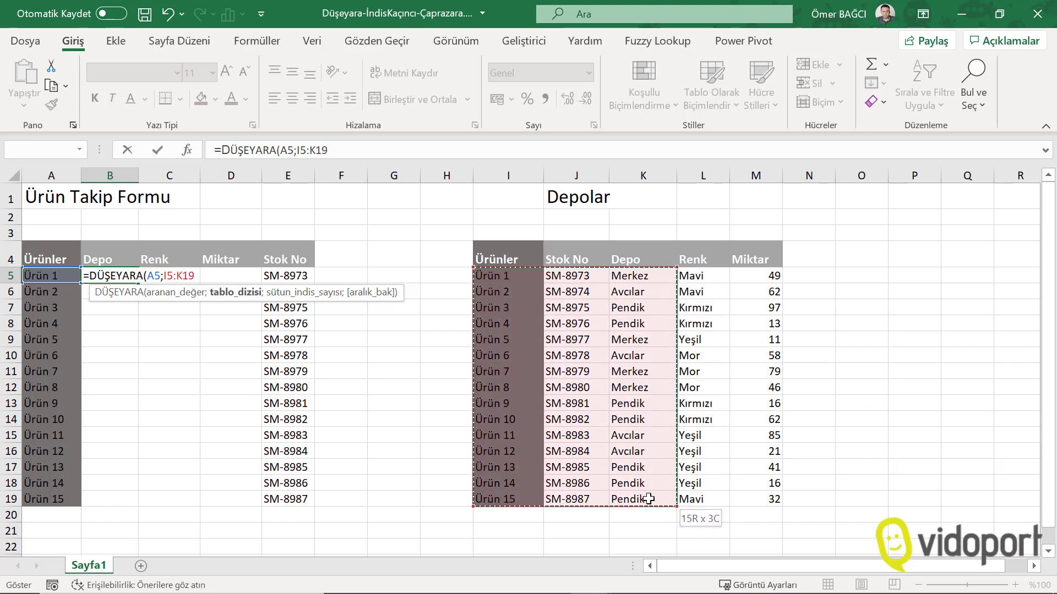
drag(647, 435, 630, 498)
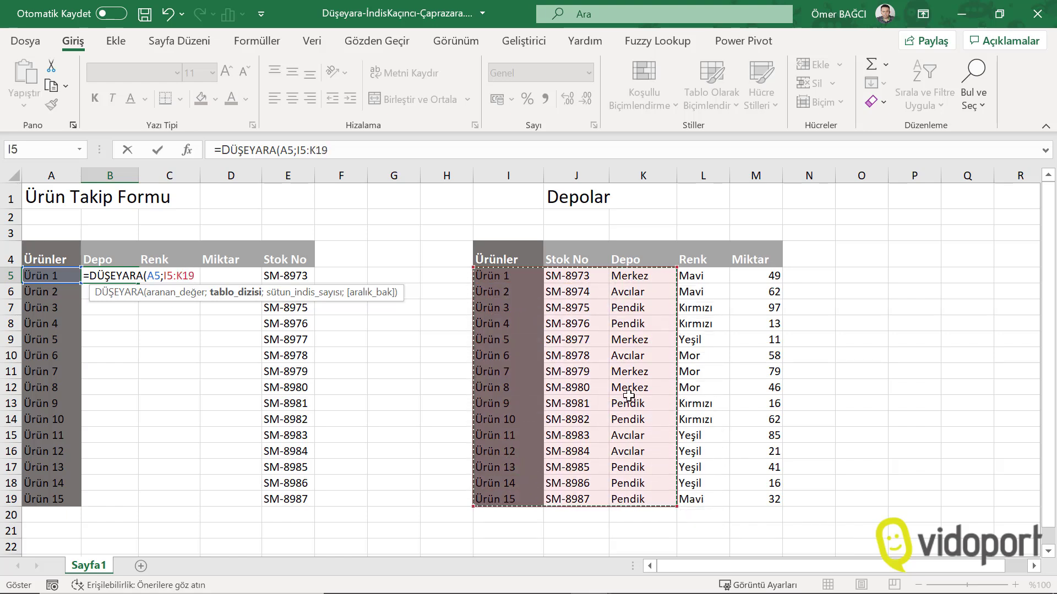
key(F4)
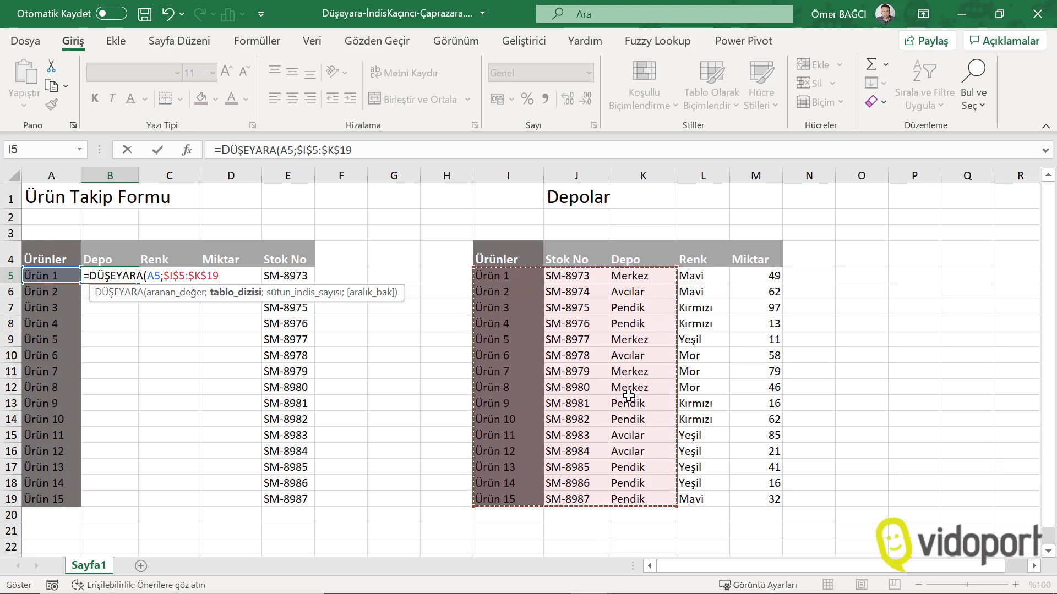
text(;)
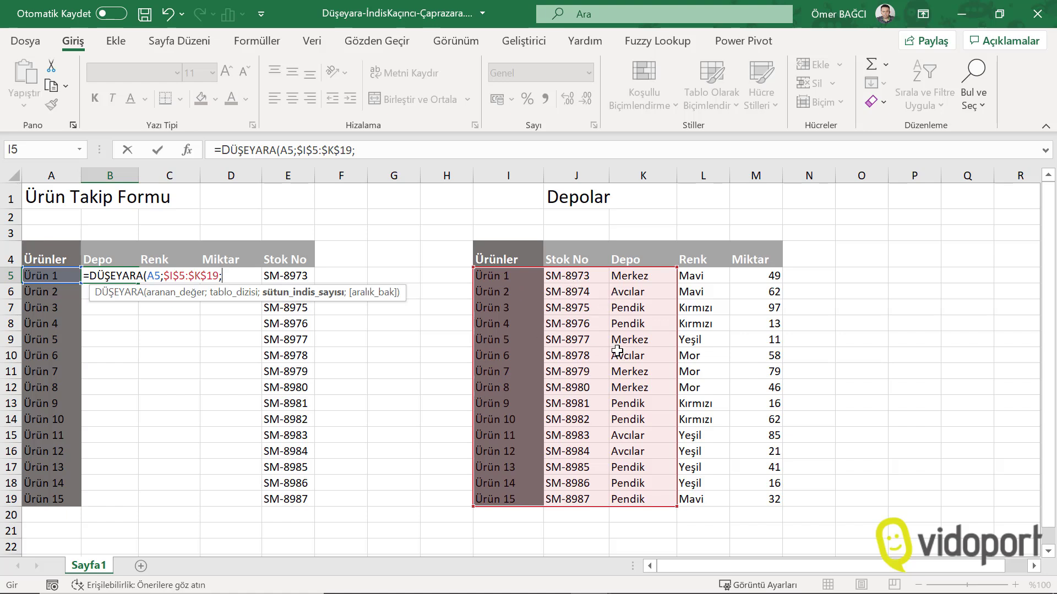
text(3;0)
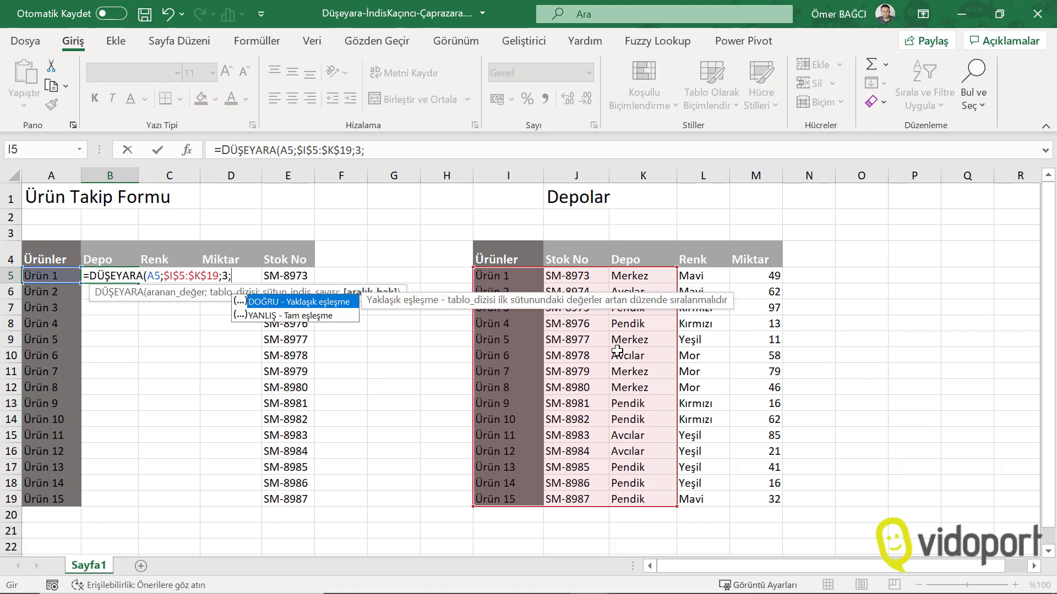
text())
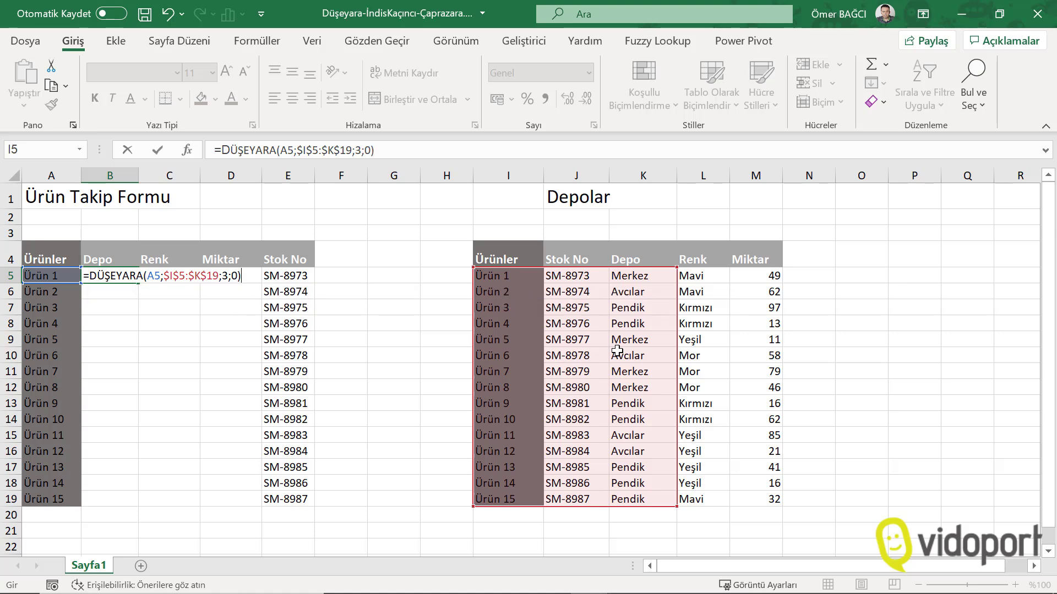
key(Return)
click(132, 275)
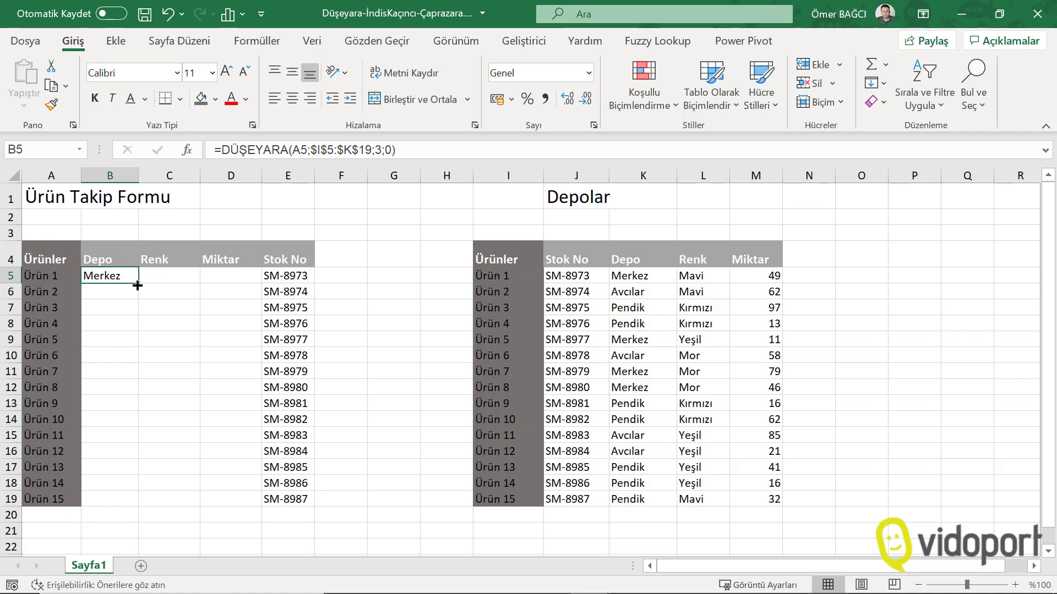
double_click(138, 284)
Enter =DÜŞEYARA(A5;$I$5:$L$19;4;0) in C5 and copy it down to C19
click(189, 276)
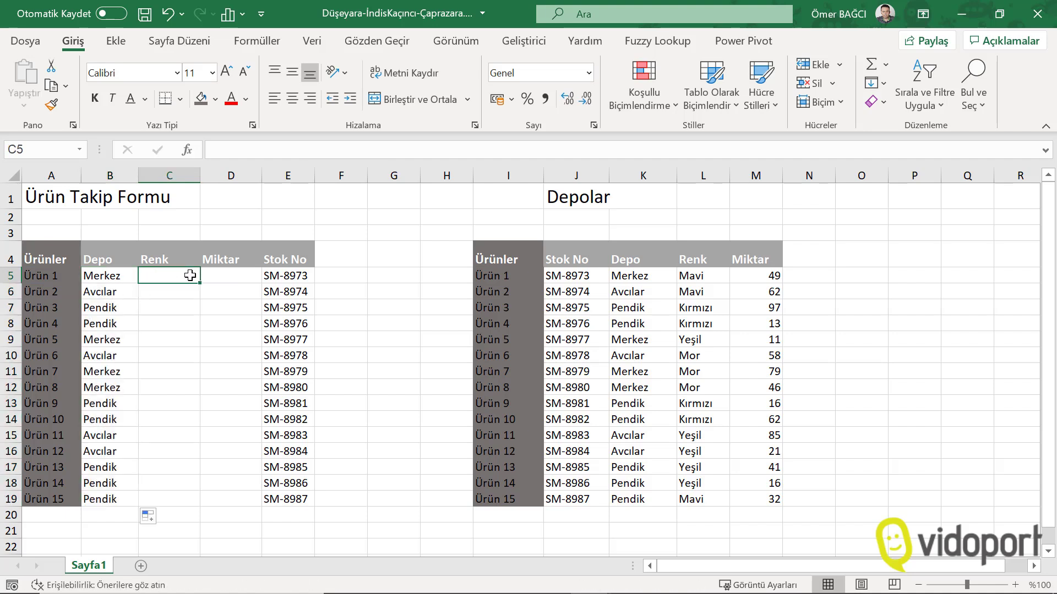
text(0Düş)
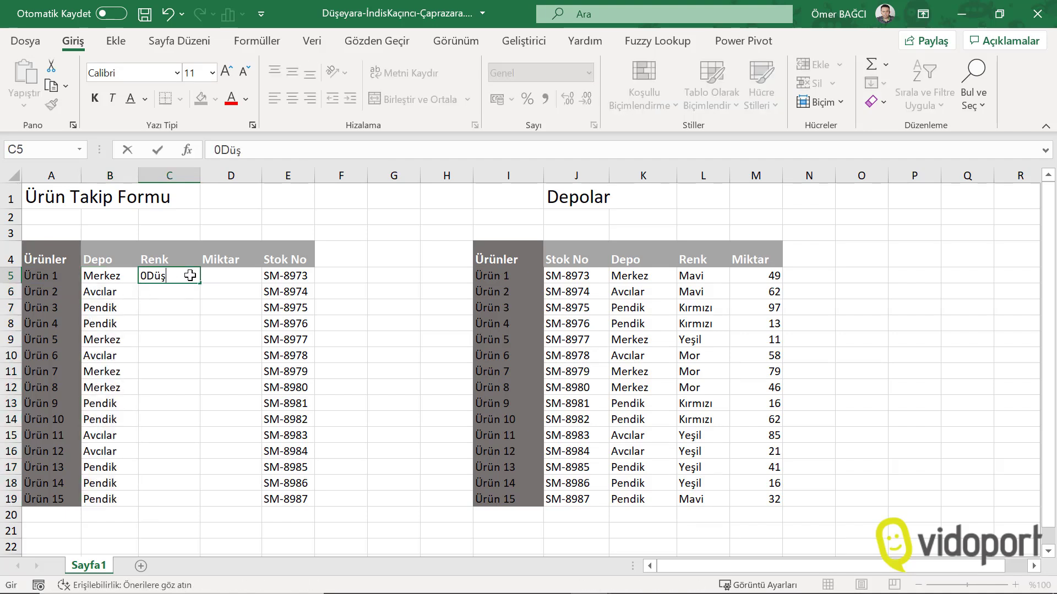
key(BackSpace)
key(BackSpace)
text(=)
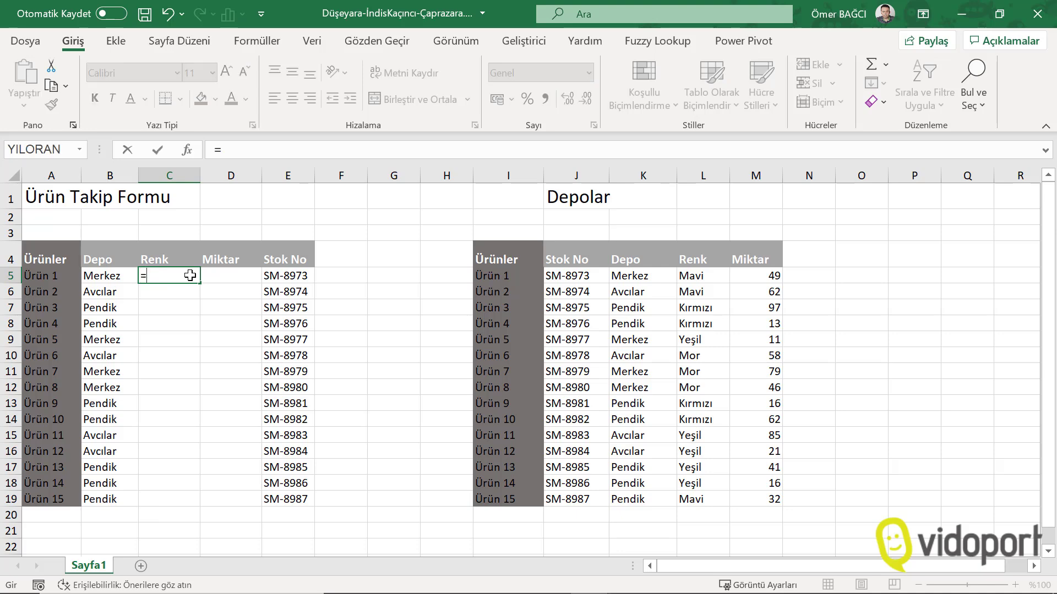
text(dü)
key(Tab)
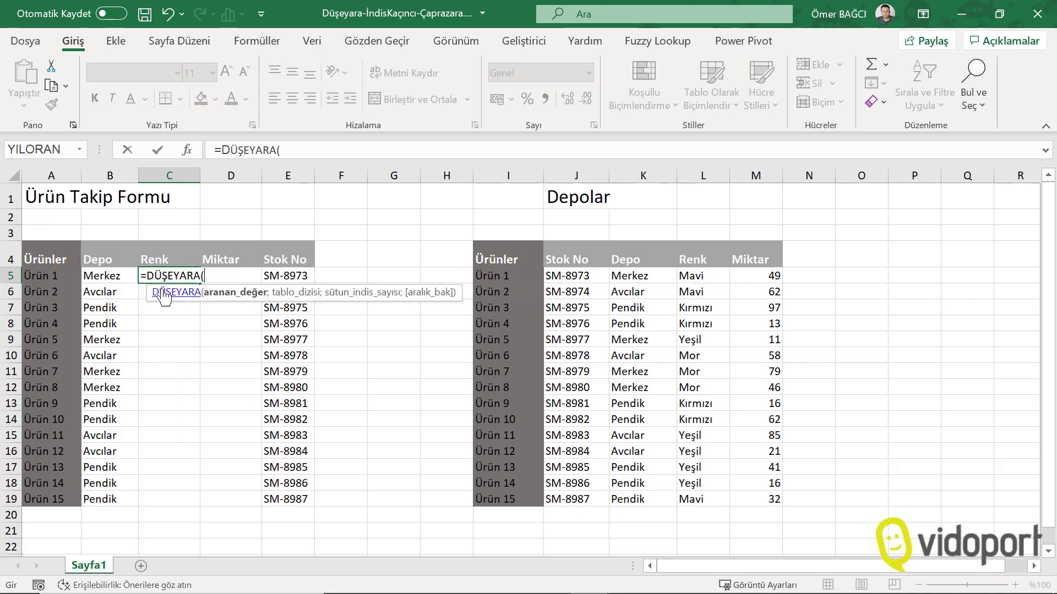
click(49, 274)
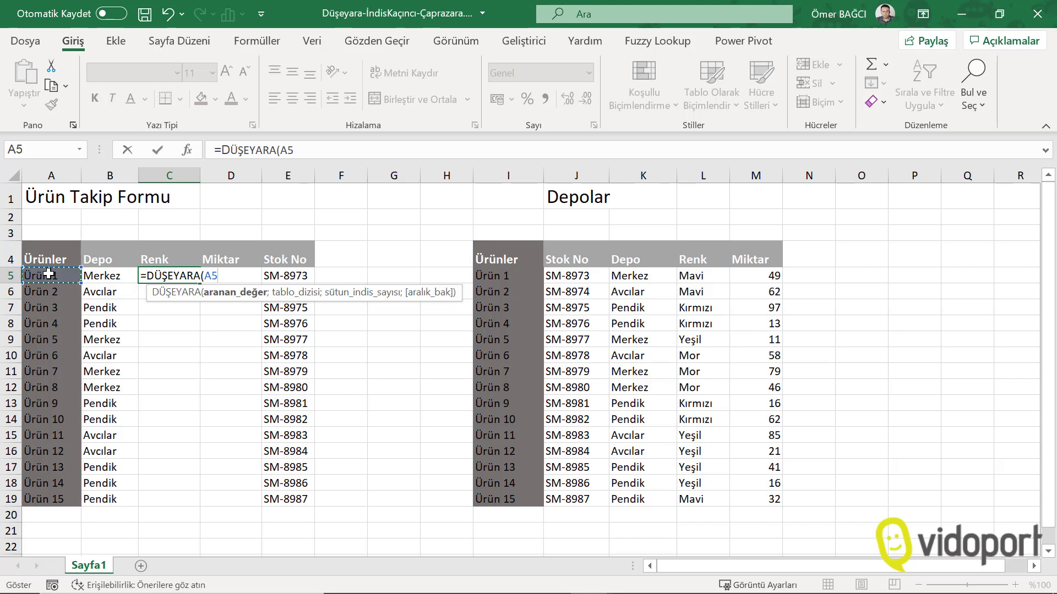
text(;)
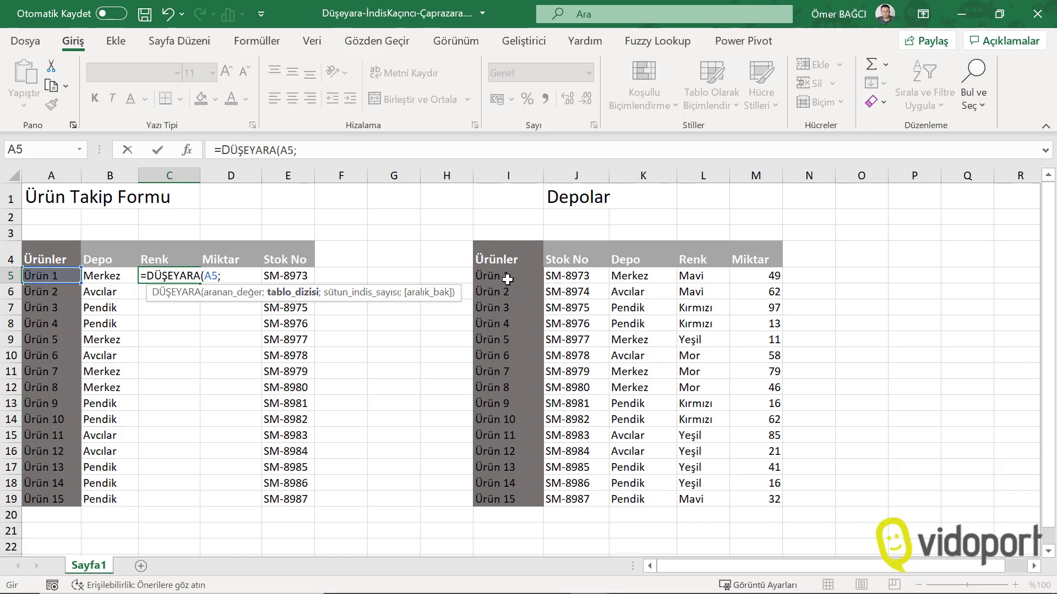
click(507, 280)
mouse_move(507, 280)
mouse_down()
mouse_move(696, 418)
mouse_move(687, 495)
mouse_up()
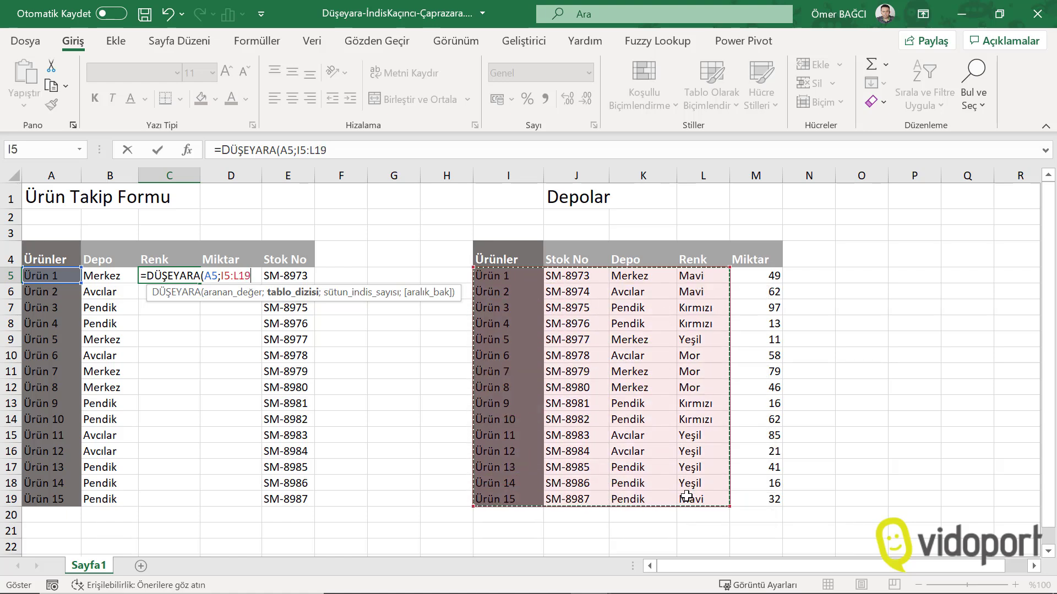
key(F4)
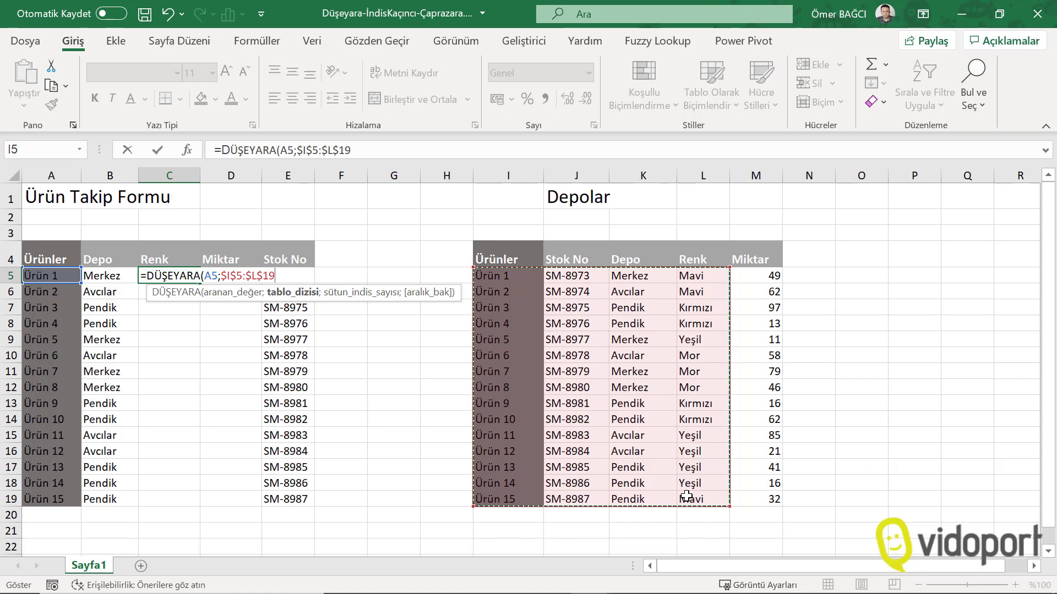
text(;)
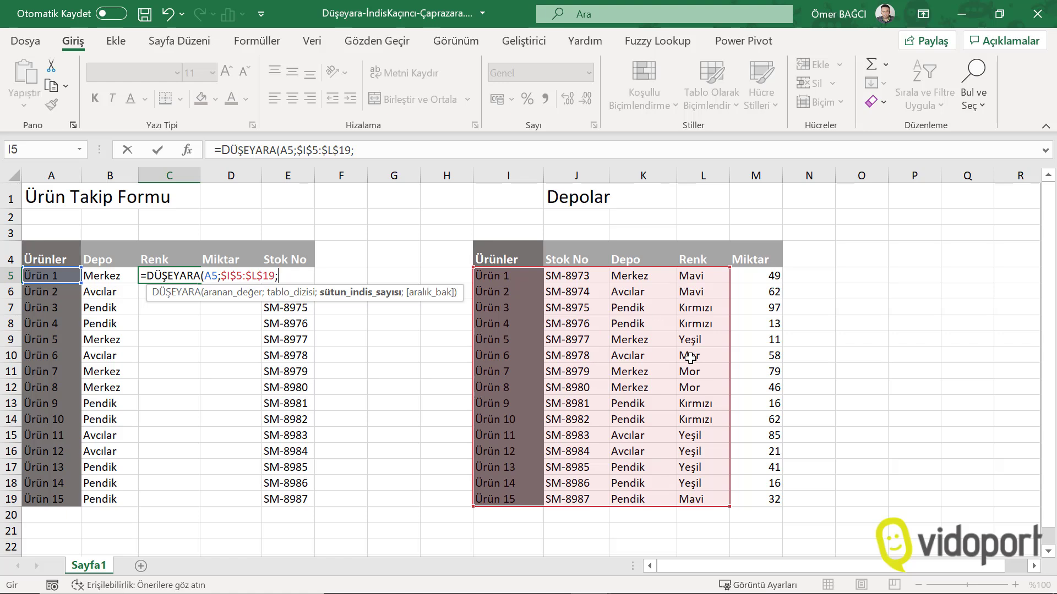
text(4;)
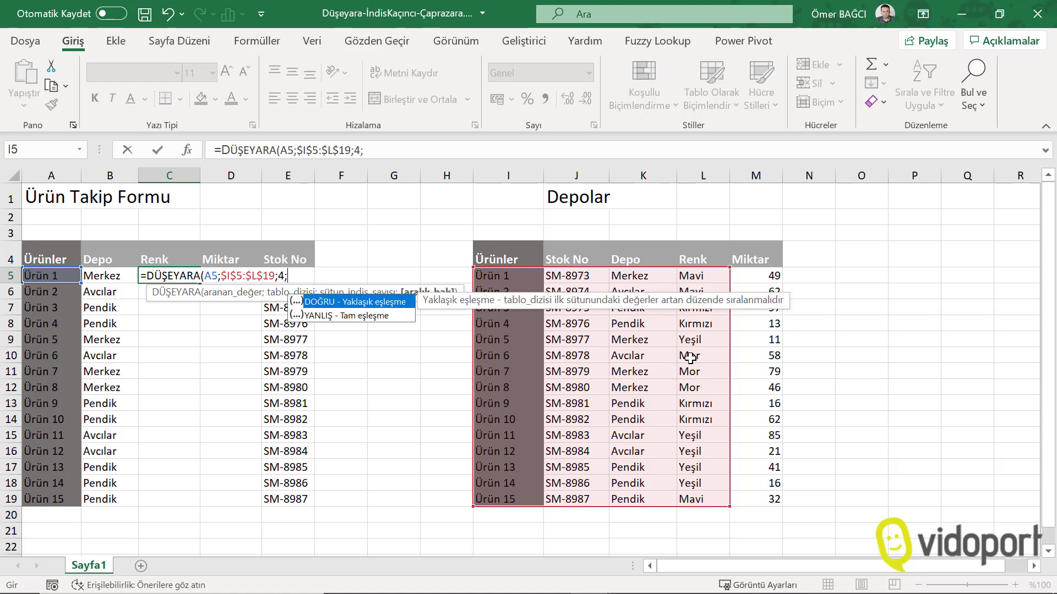
text(0))
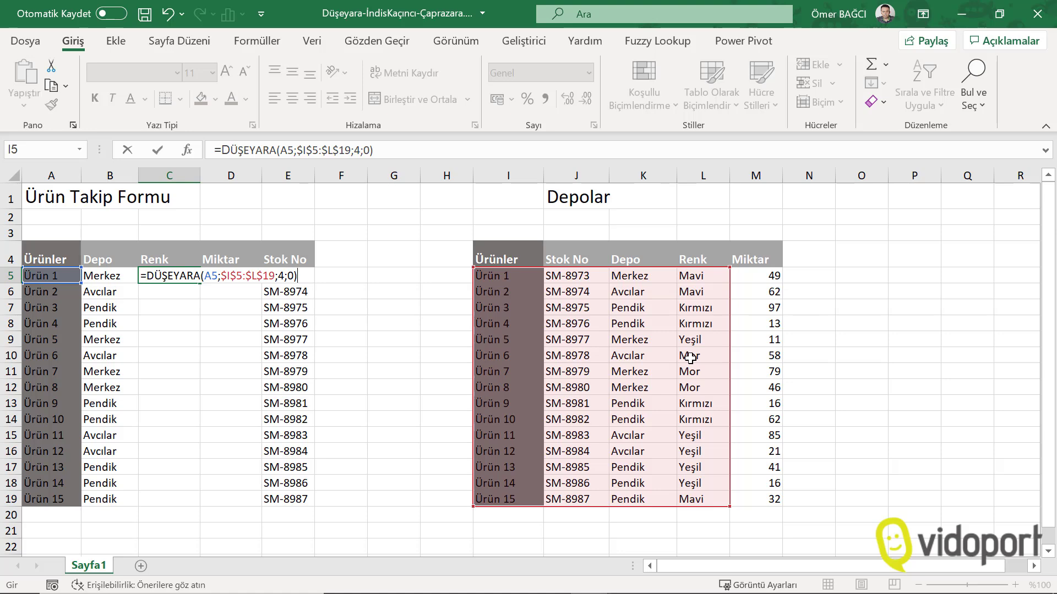
key(Return)
click(157, 275)
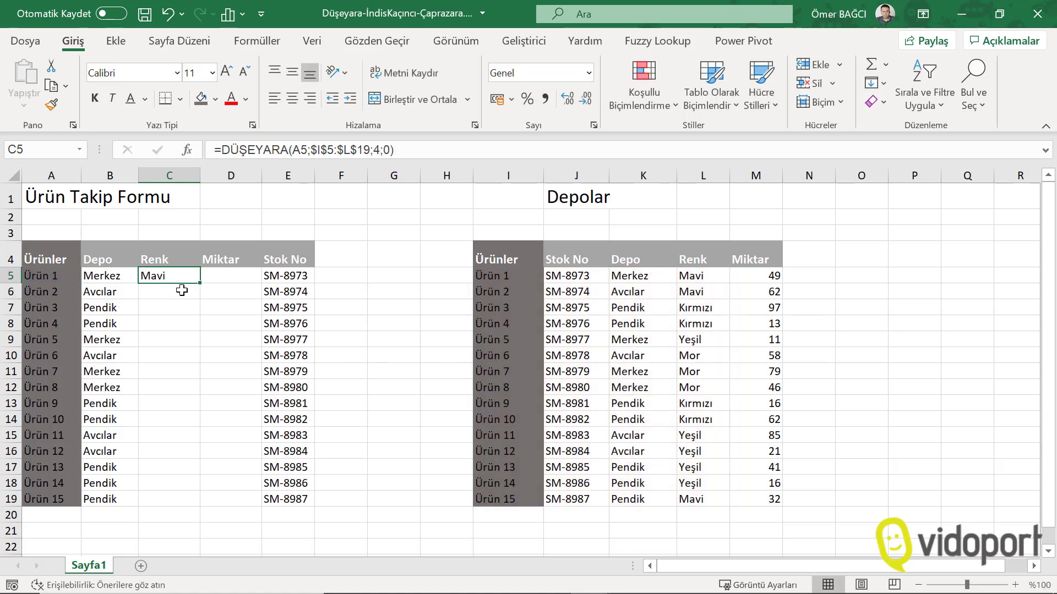
drag(200, 283, 158, 516)
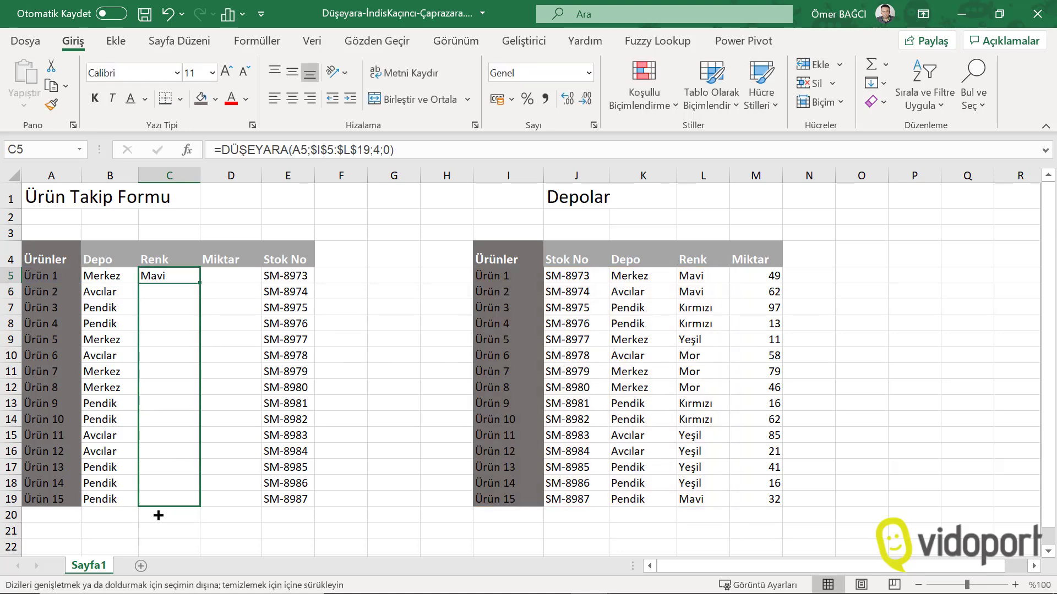
Enter =DÜŞEYARA(A5;$I$5:$M$19;5;0) in D5
click(233, 274)
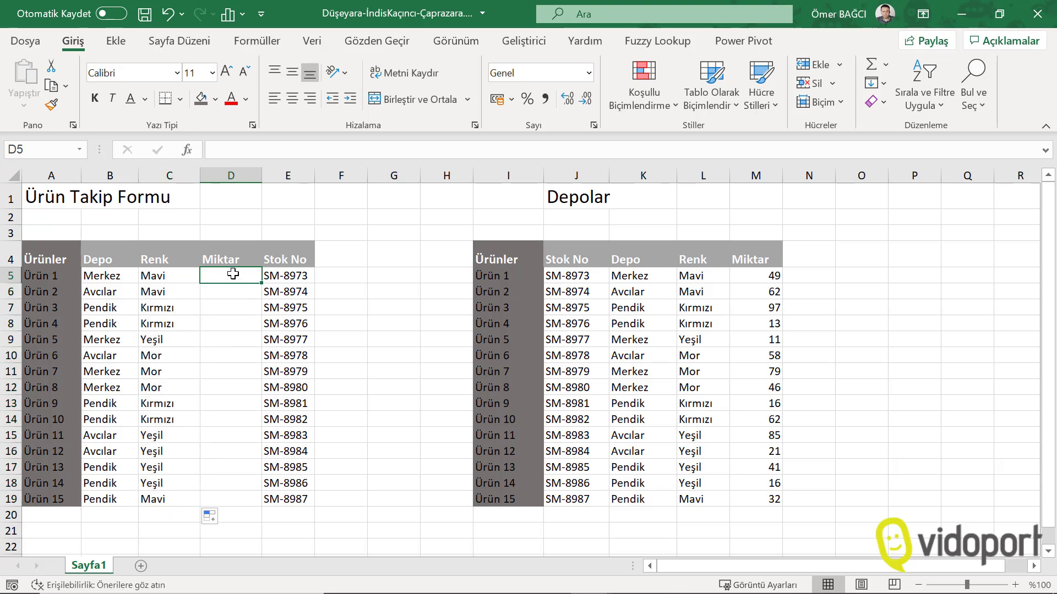
text(=dü)
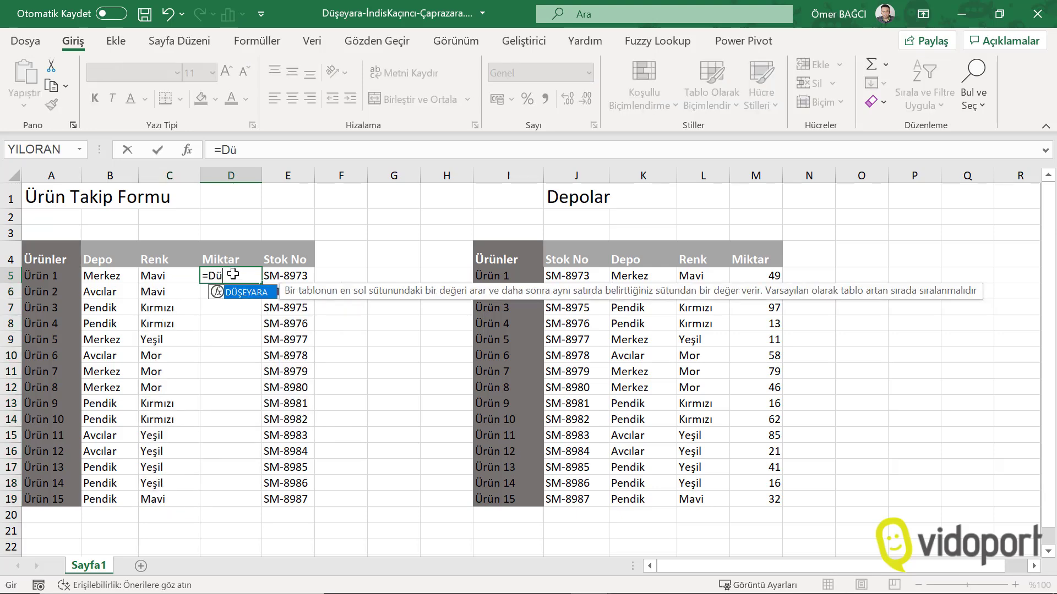
key(Tab)
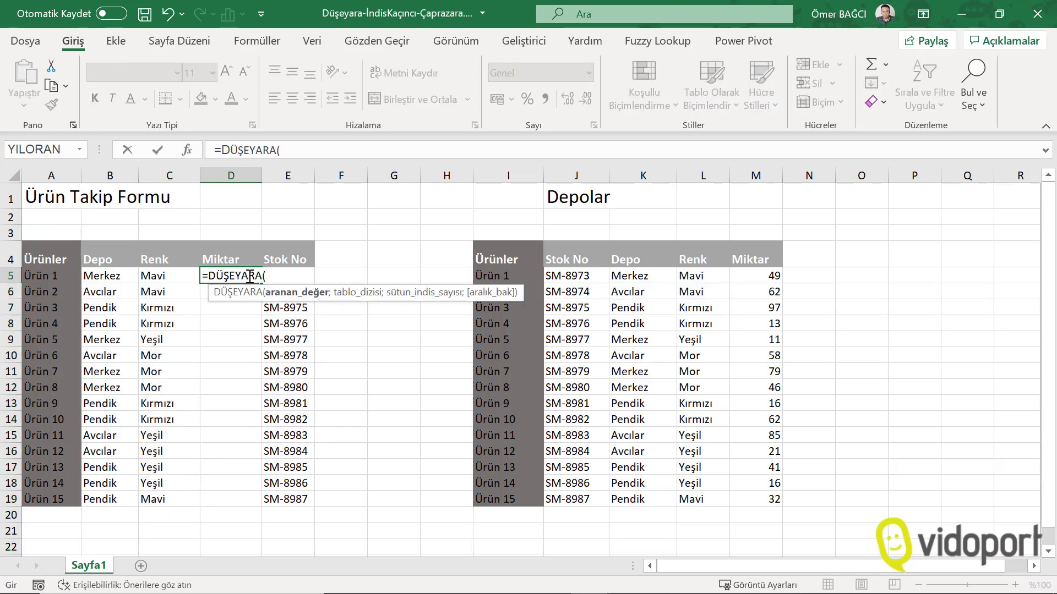
click(54, 277)
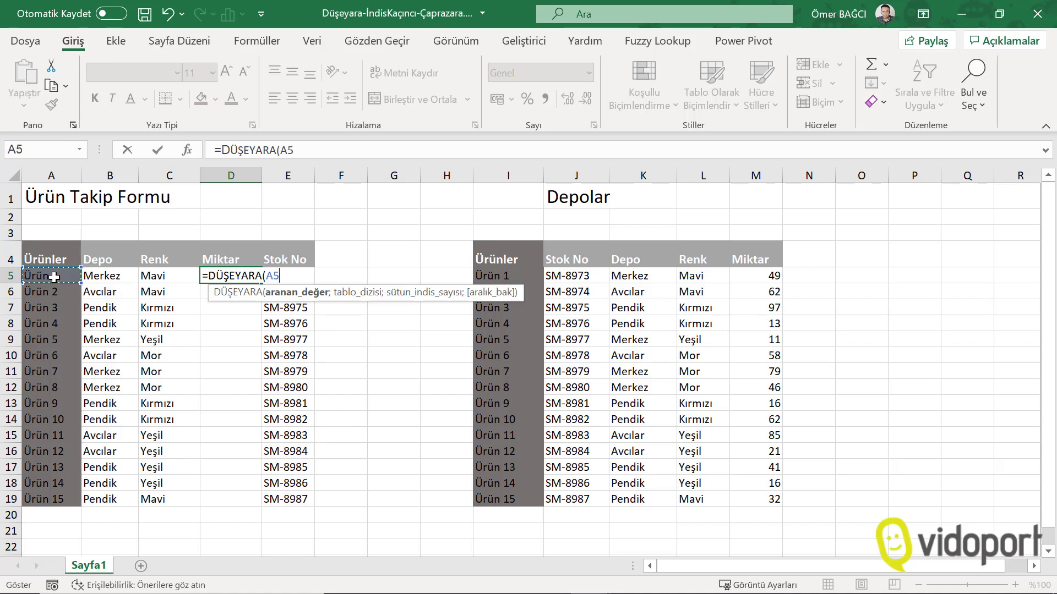
text(;)
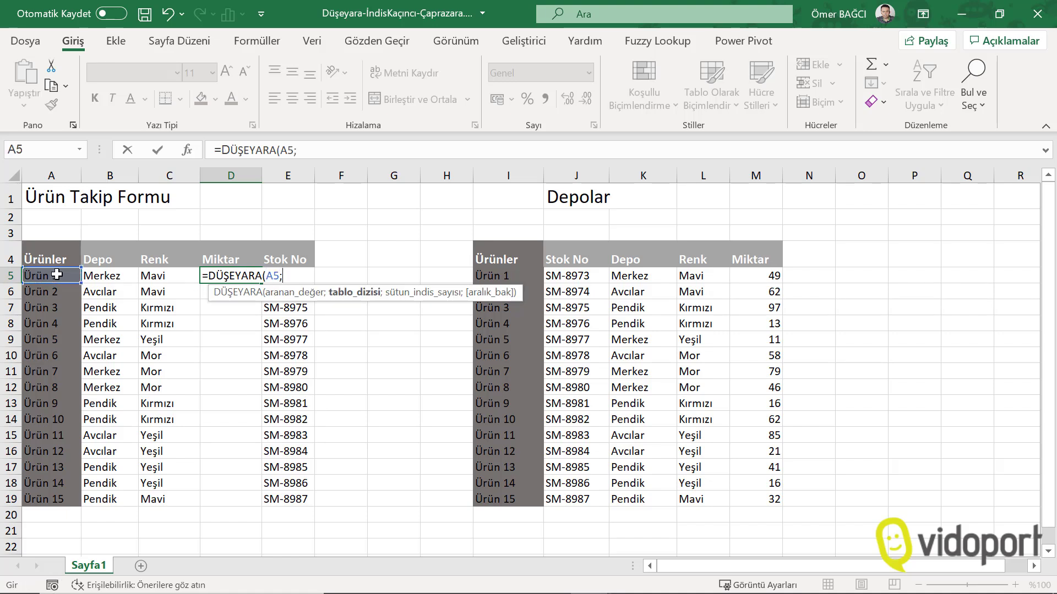
click(516, 274)
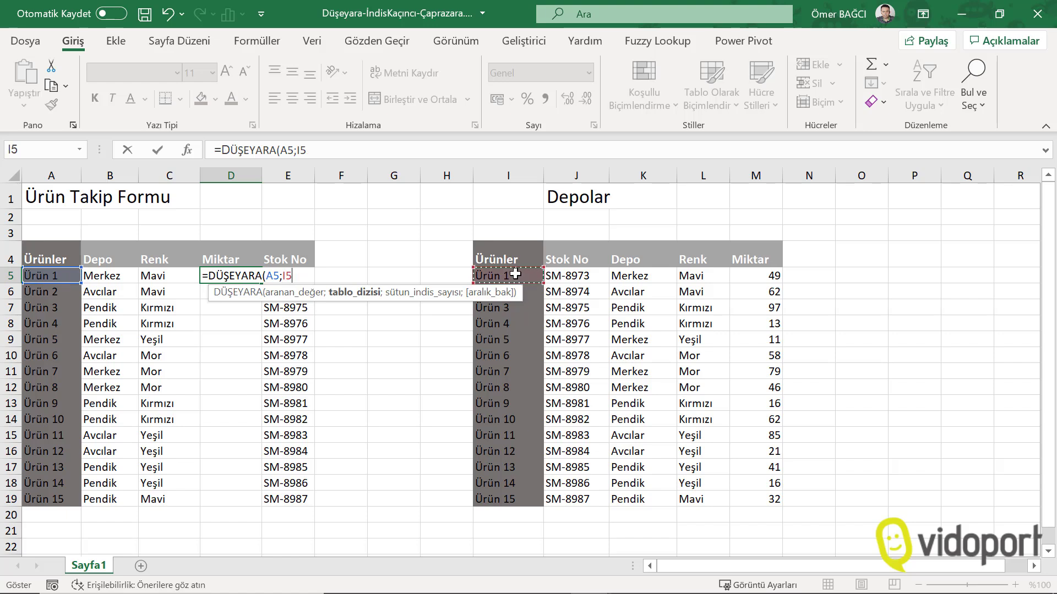
drag(515, 274, 768, 418)
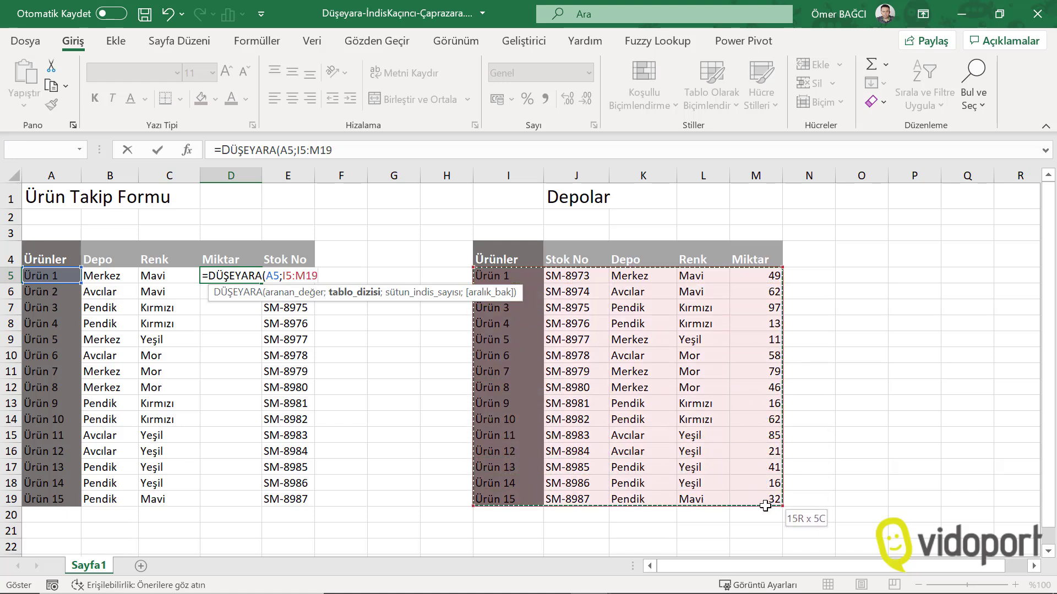
drag(769, 417, 765, 506)
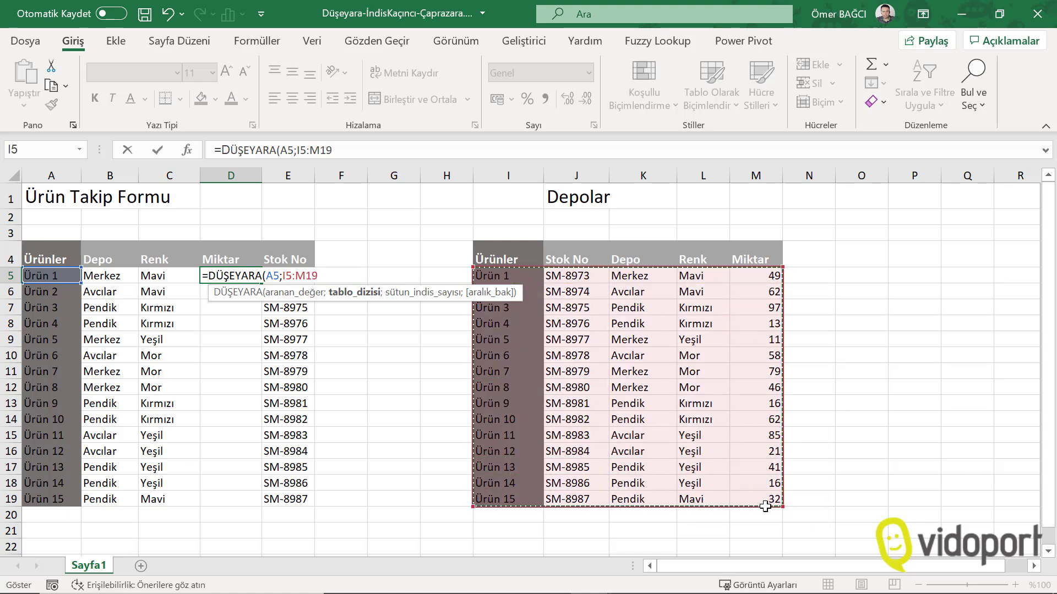
key(F4)
text($M$19;5)
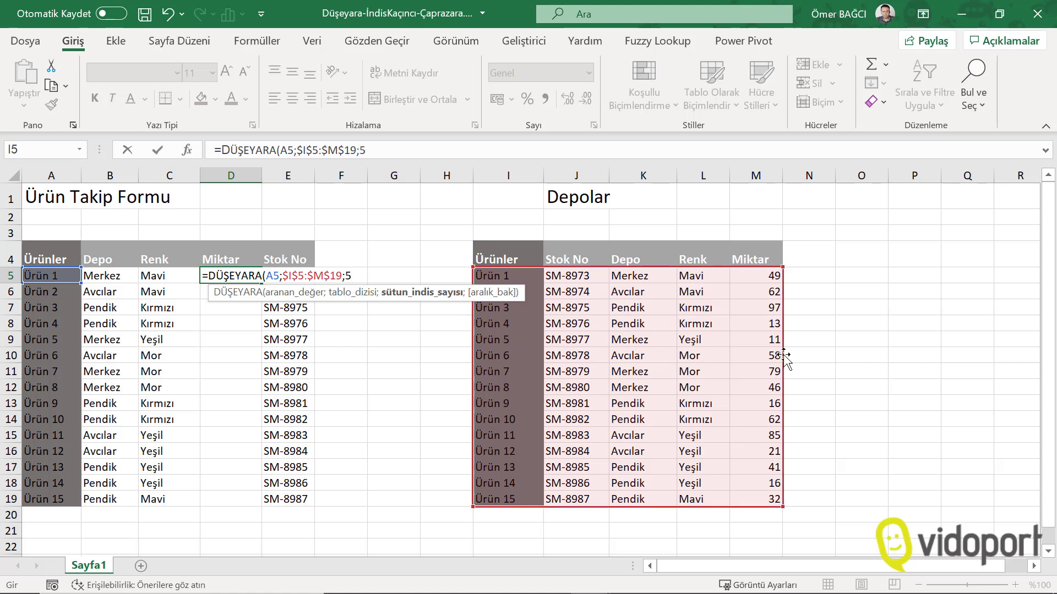
text(;0))
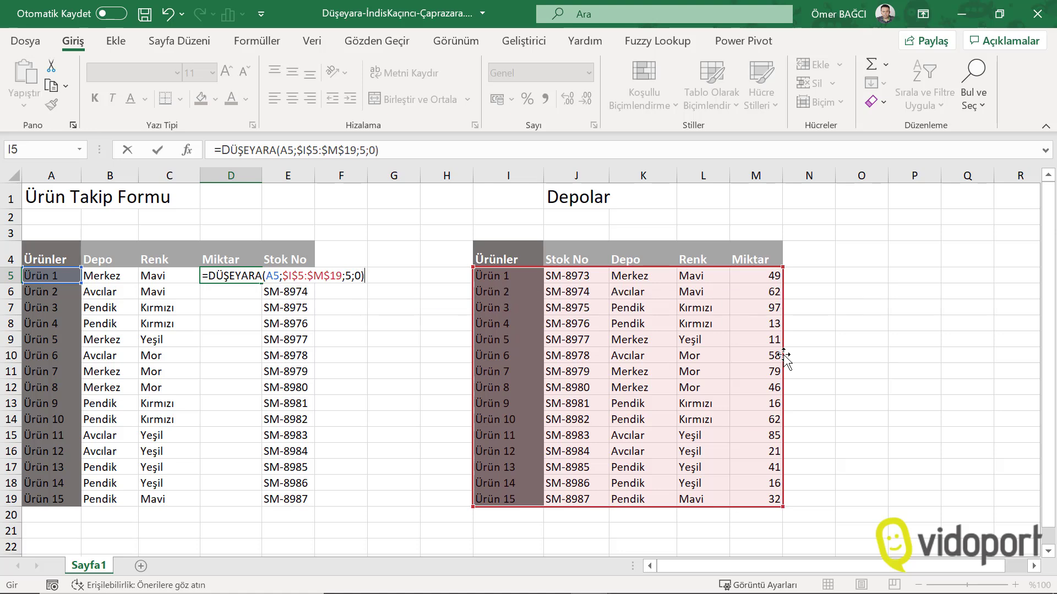
key(Return)
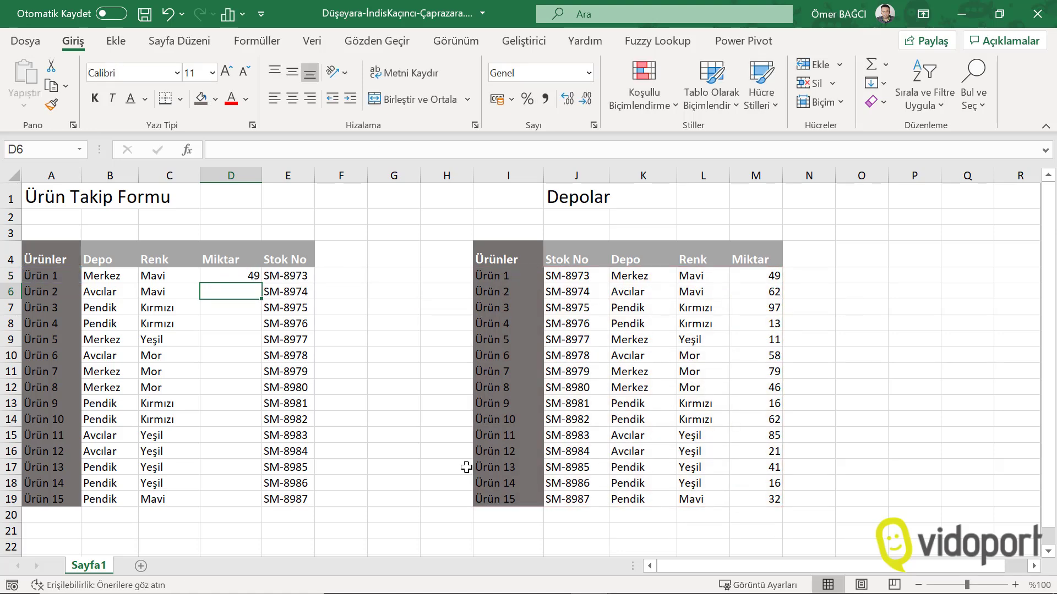
Copy the quantity formula down to D19 and duplicate the sheet as Sayfa1 (2)
click(241, 274)
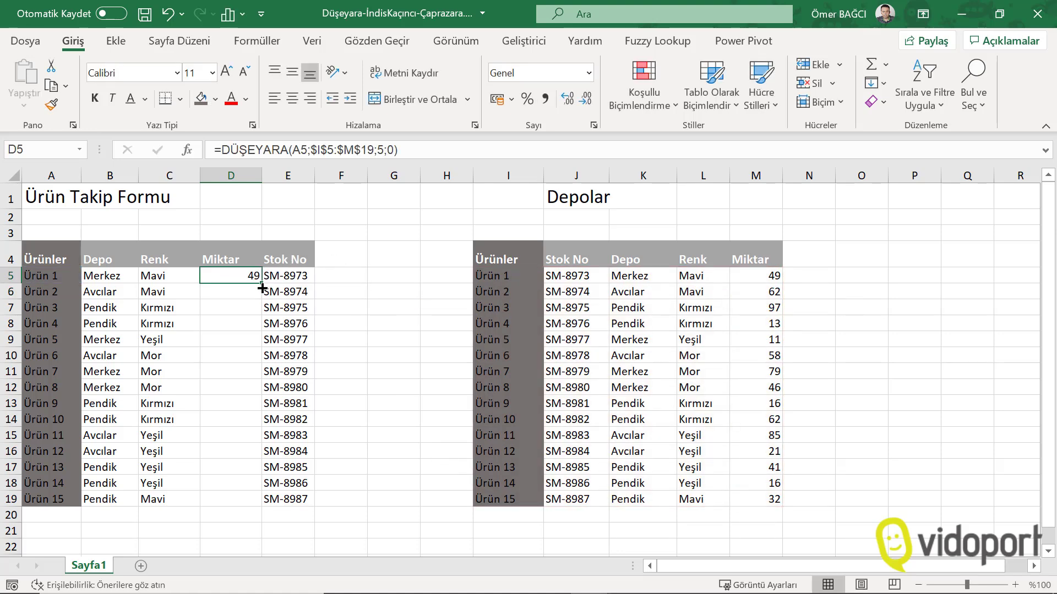
double_click(262, 286)
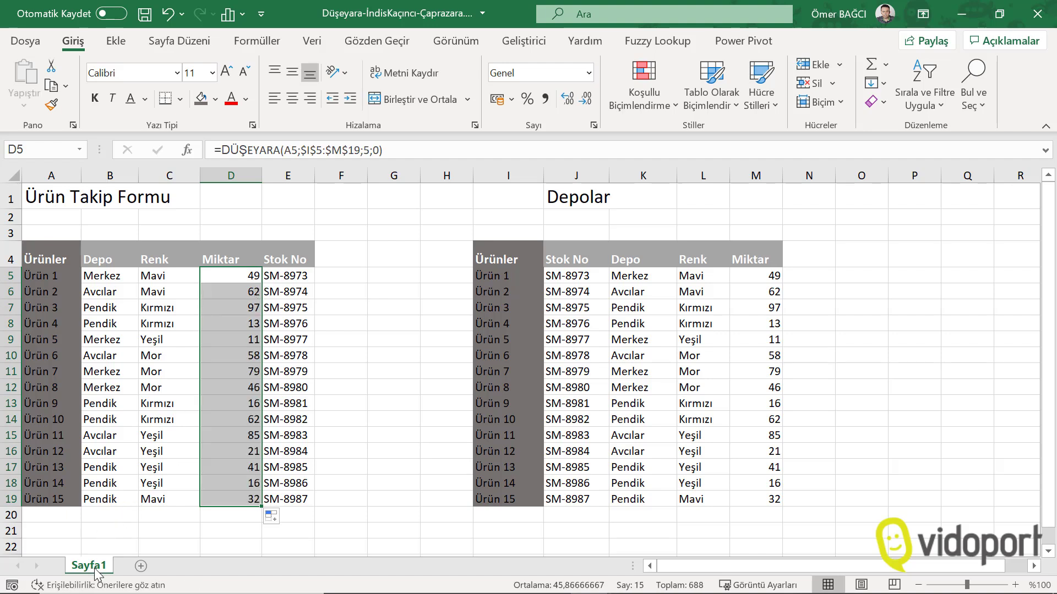
drag(90, 566, 165, 567)
Rename the original sheet Düşeyara with a green tab, then select B5:D19 on Sayfa1 (2)
click(90, 565)
text(Düşe)
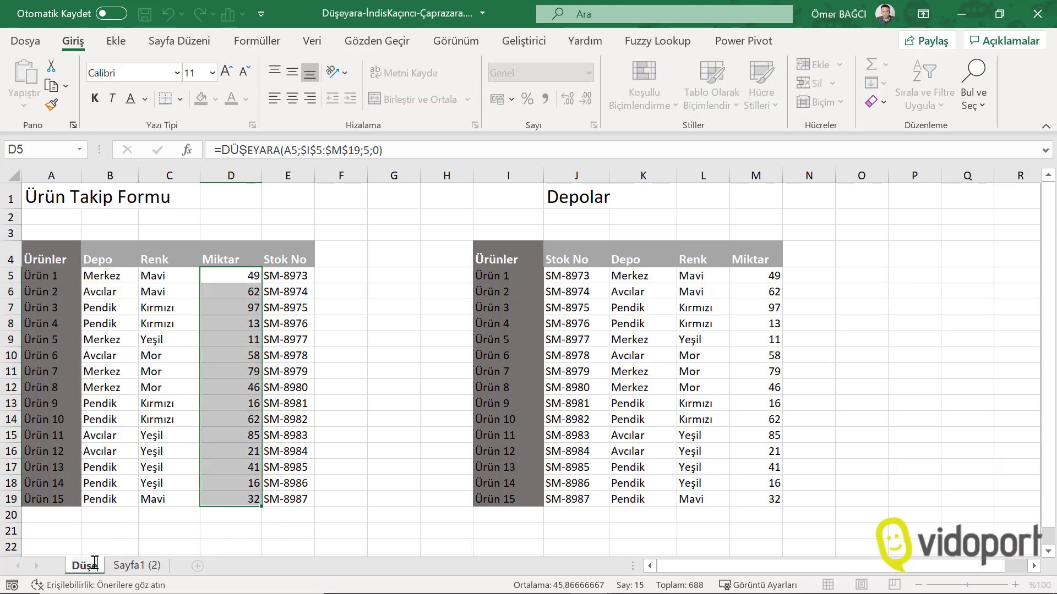
text(yara)
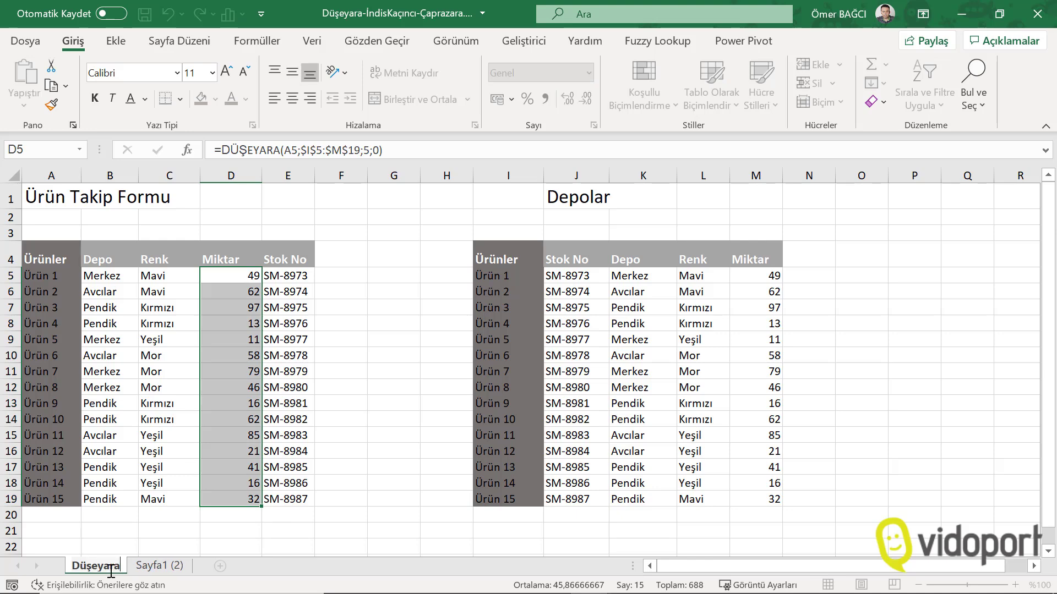
right_click(113, 567)
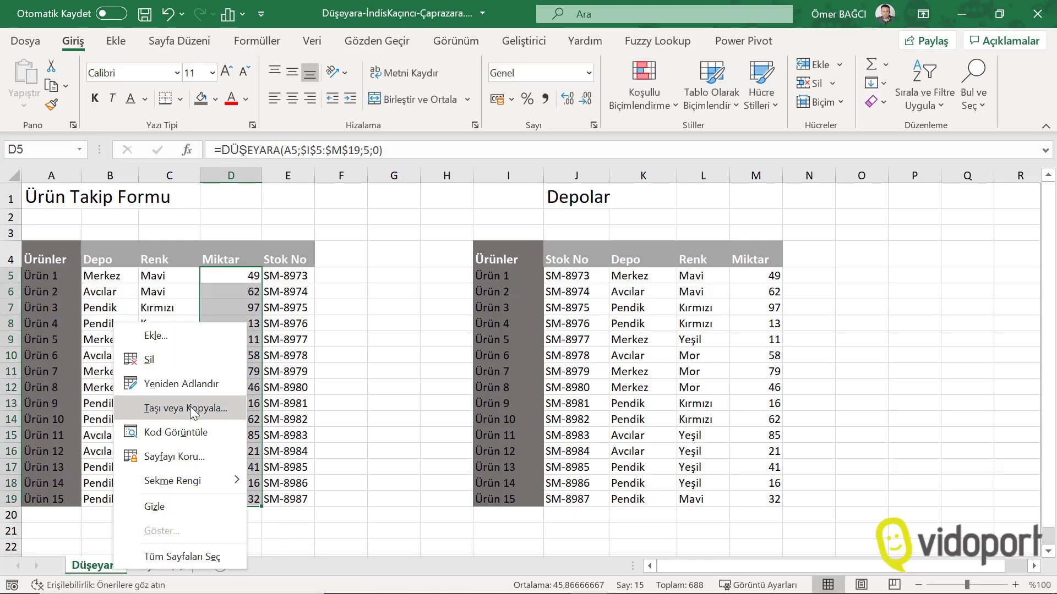
mouse_move(173, 481)
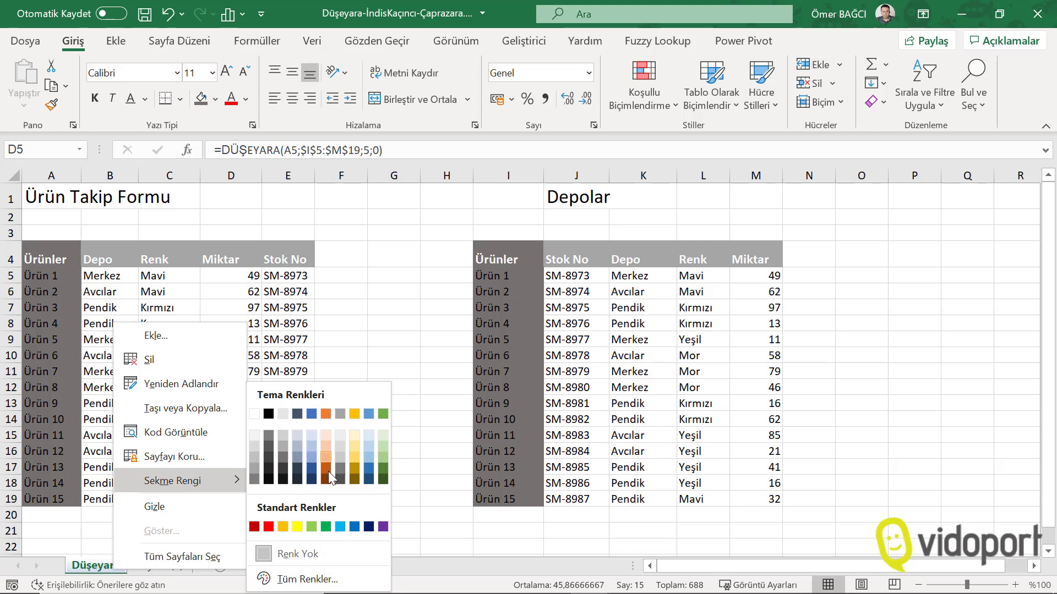
click(326, 526)
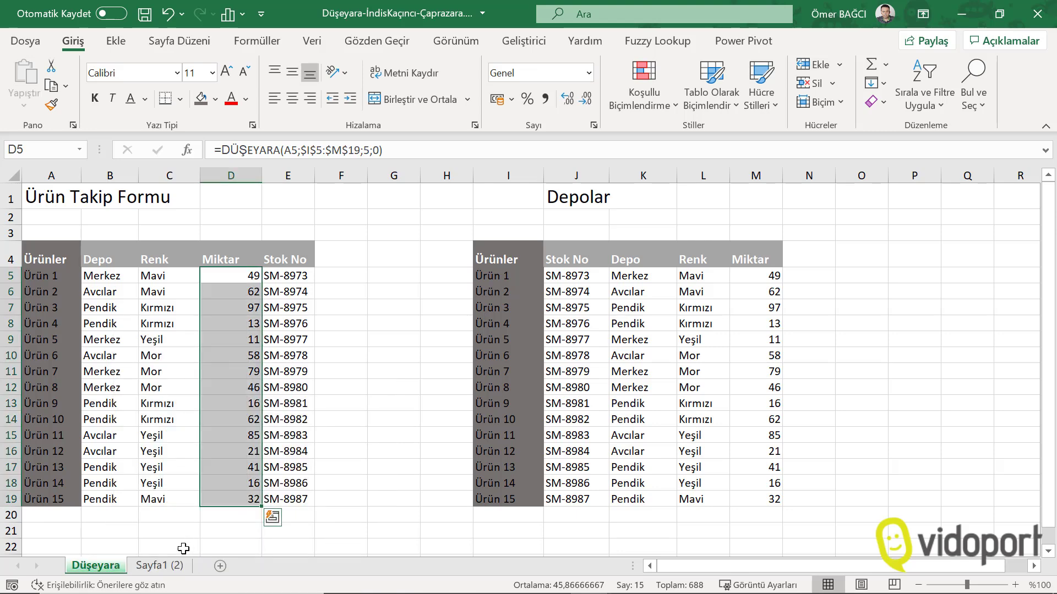
click(171, 569)
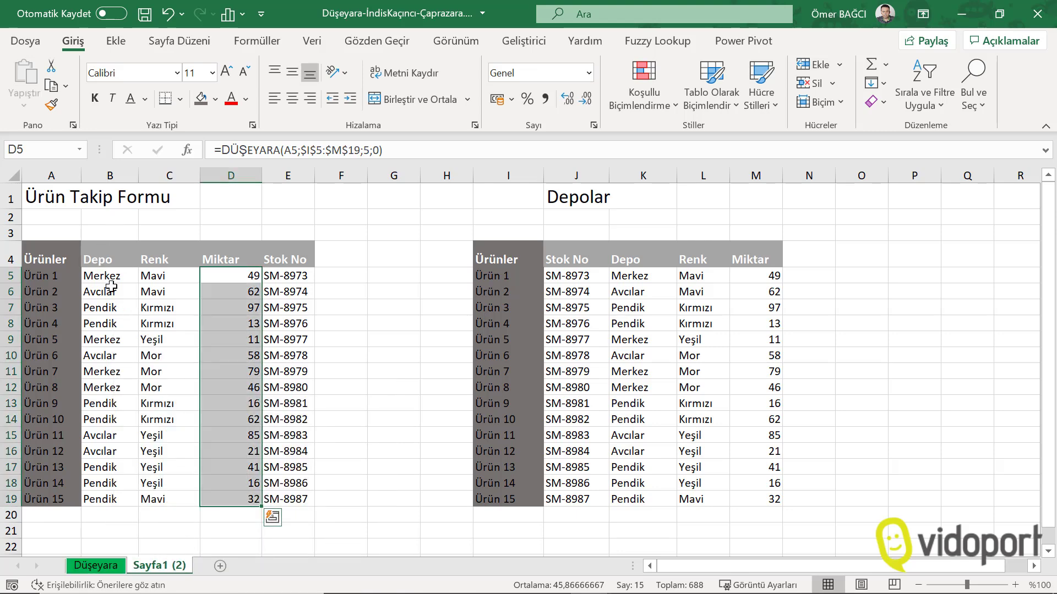
drag(110, 276, 228, 501)
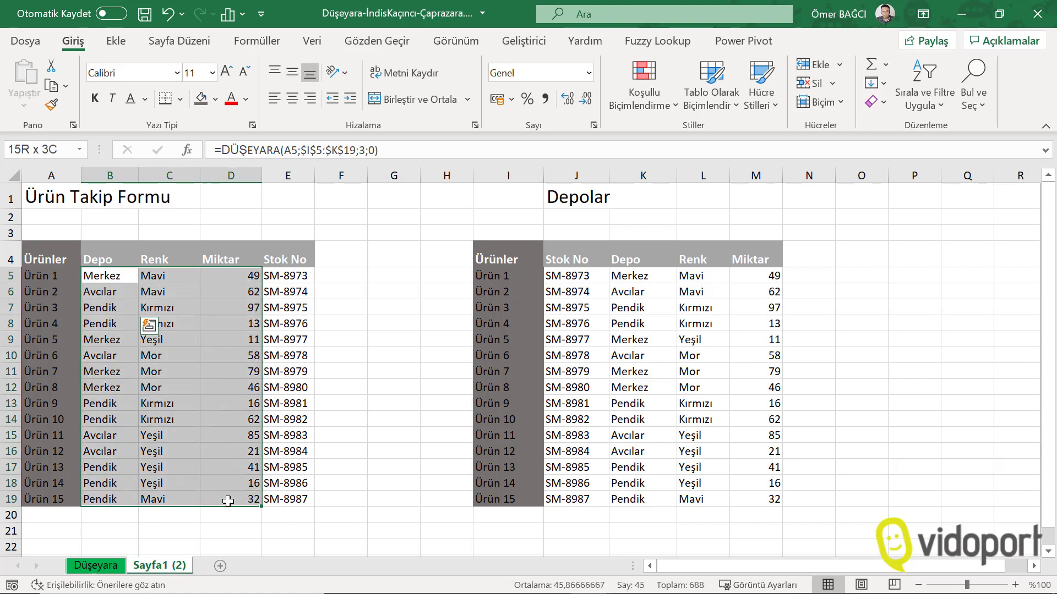
Clear the B5:D19 results and move Depolar's Ürünler column to after Stok No
click(876, 101)
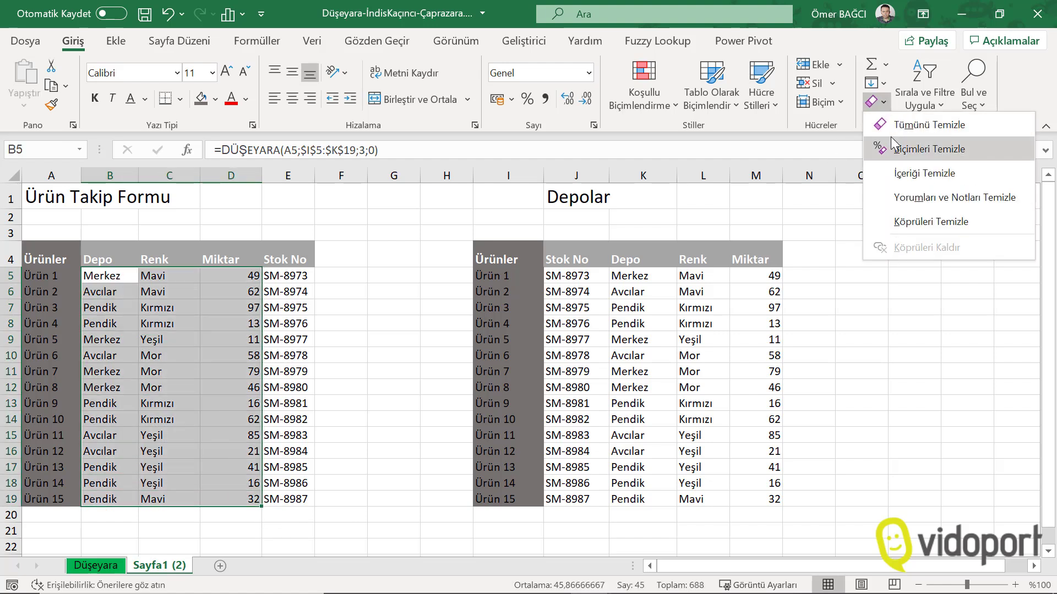
click(924, 173)
click(519, 176)
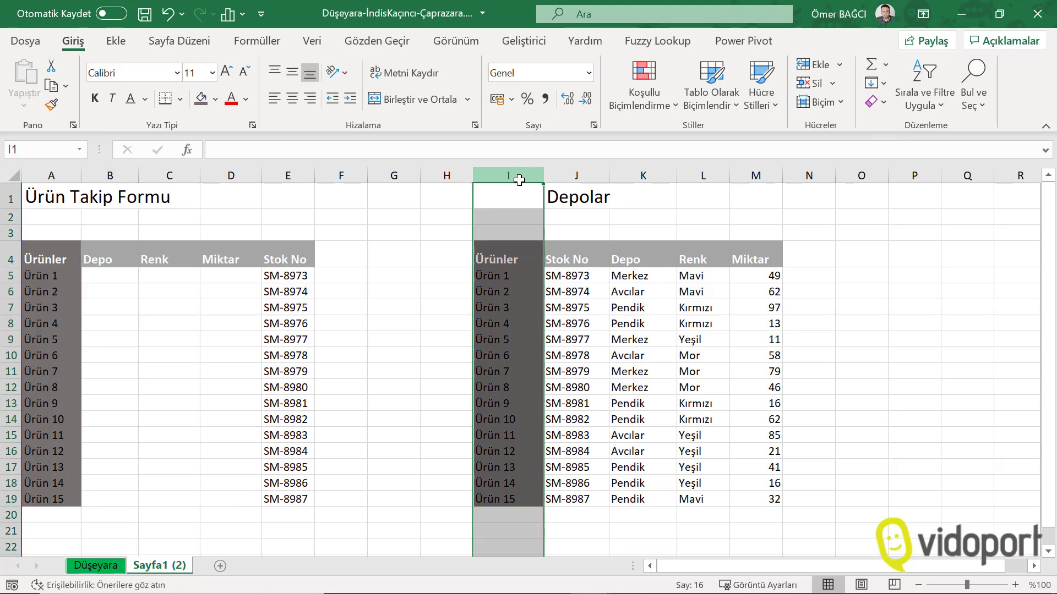
shift+click(579, 267)
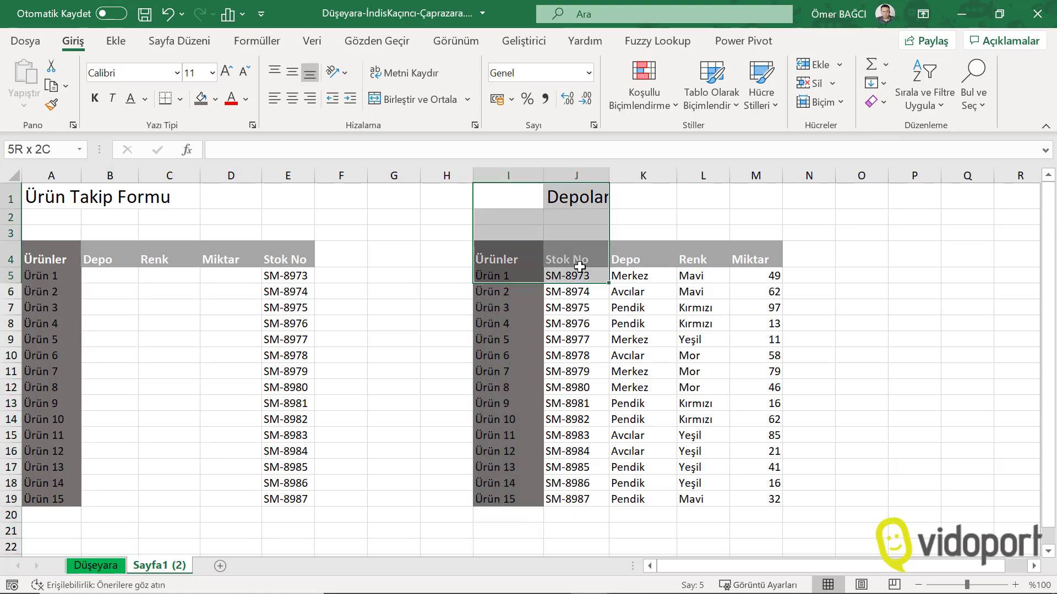
key(Escape)
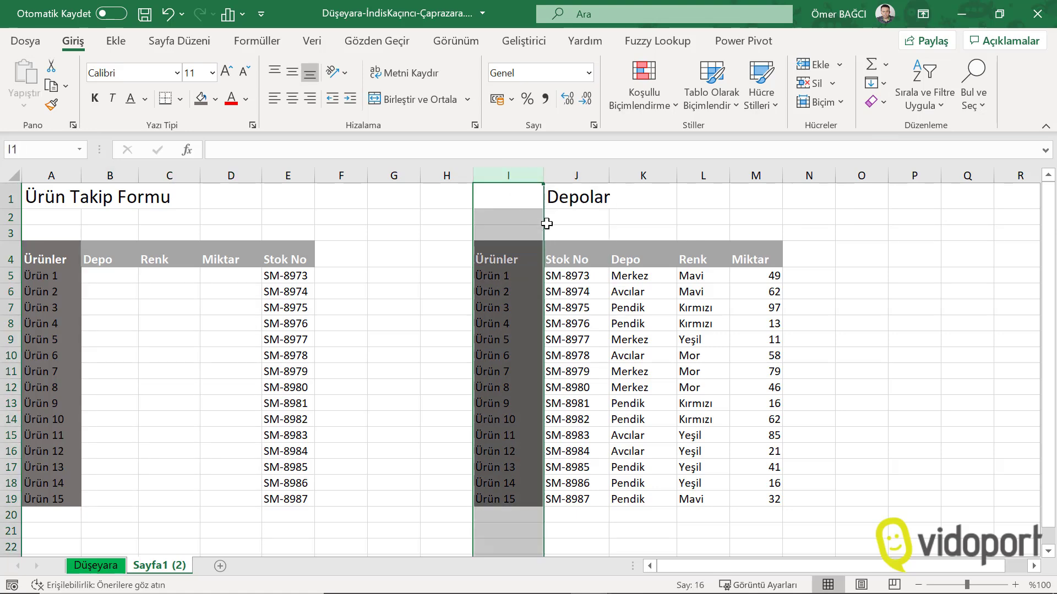
drag(547, 223, 626, 231)
click(119, 338)
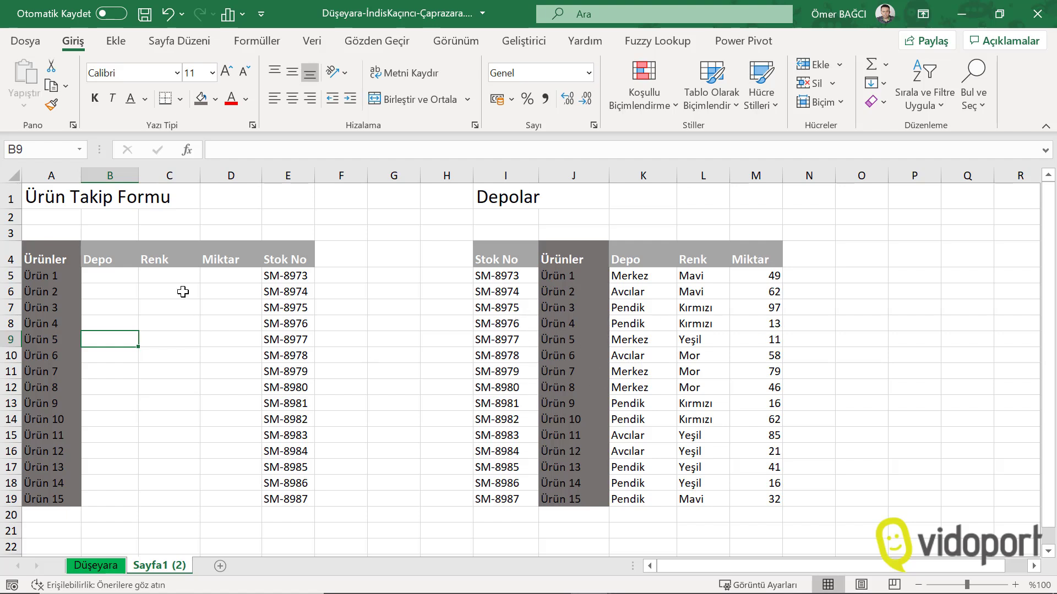
Start an İNDİS formula in B5 returning from $K$5:$K$19, with a nested KAÇINCI
click(124, 279)
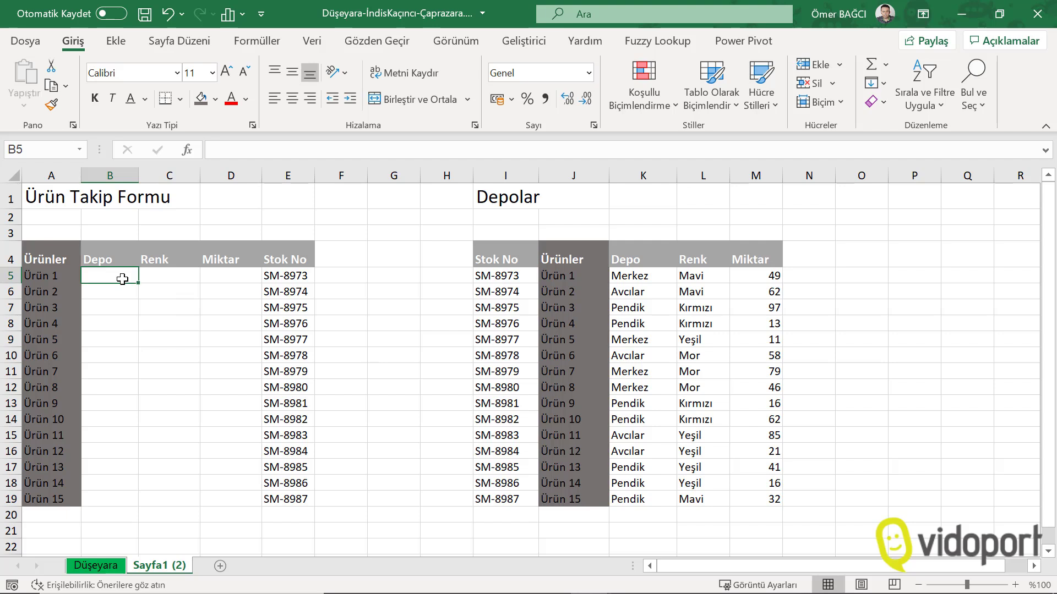
text(=)
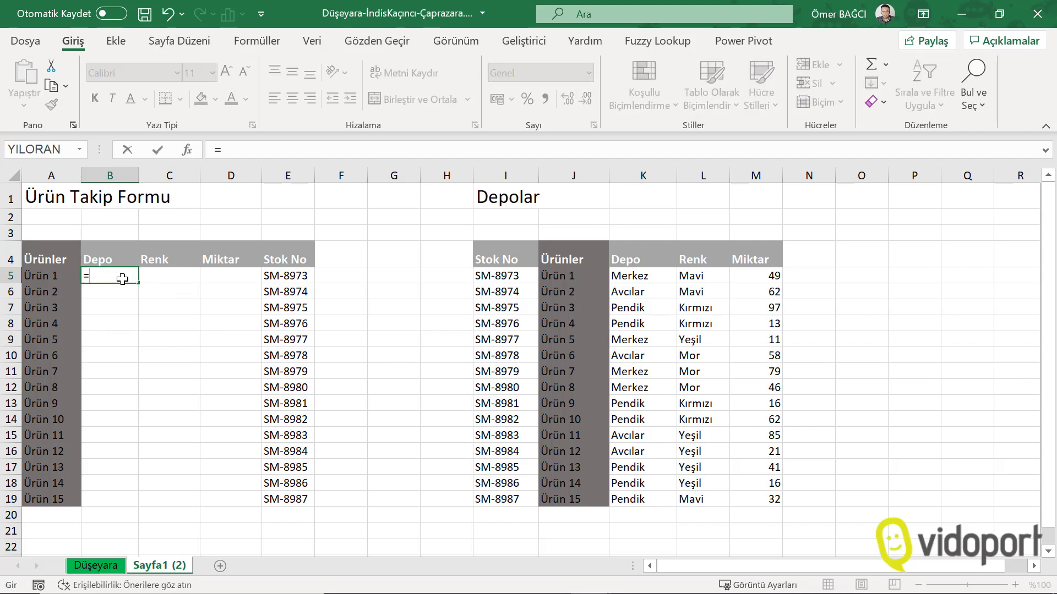
text(in)
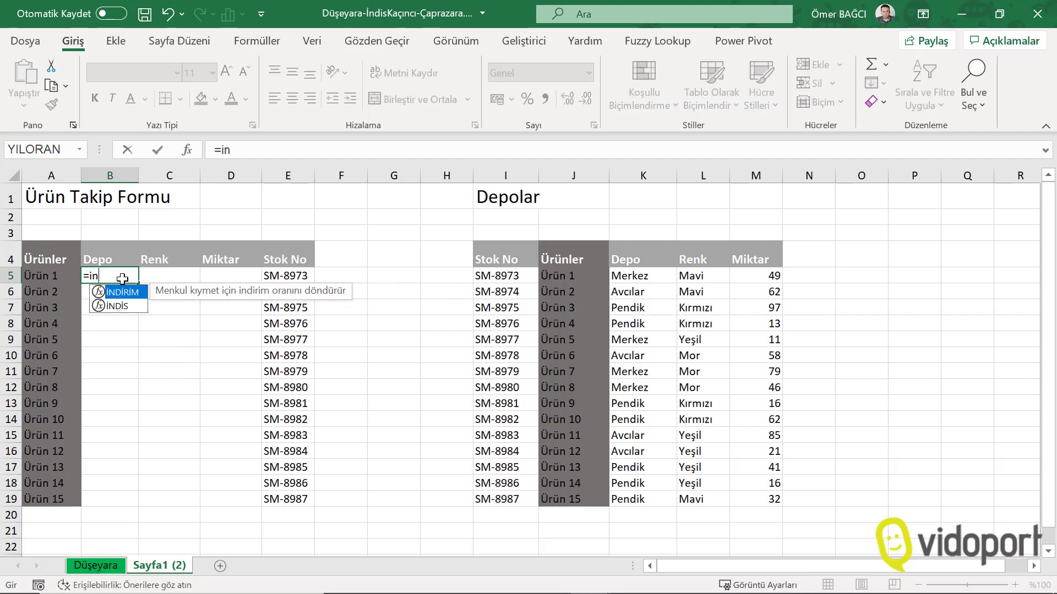
text(dis()
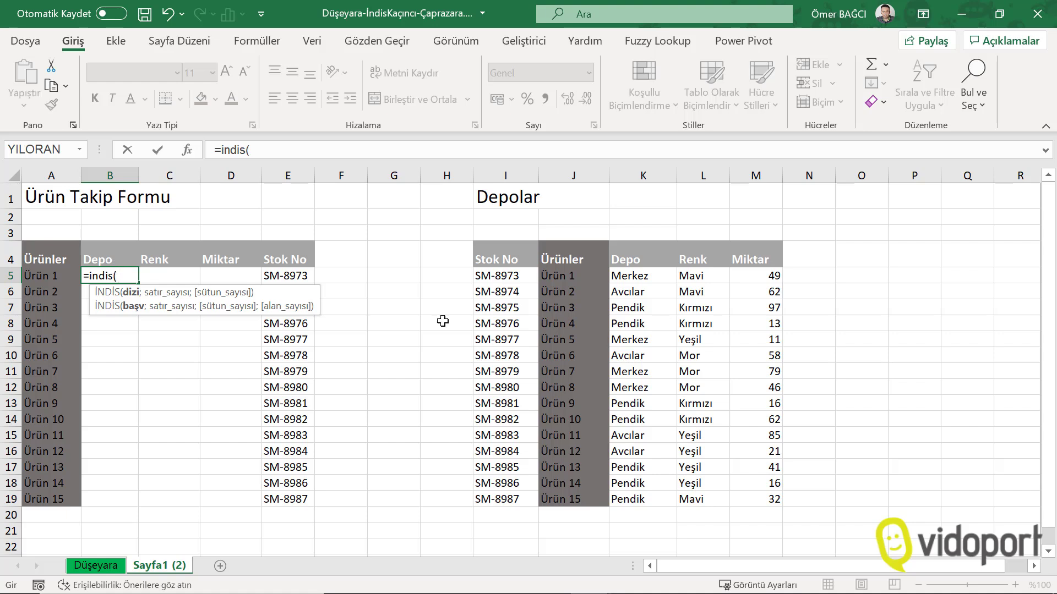
drag(631, 276, 634, 498)
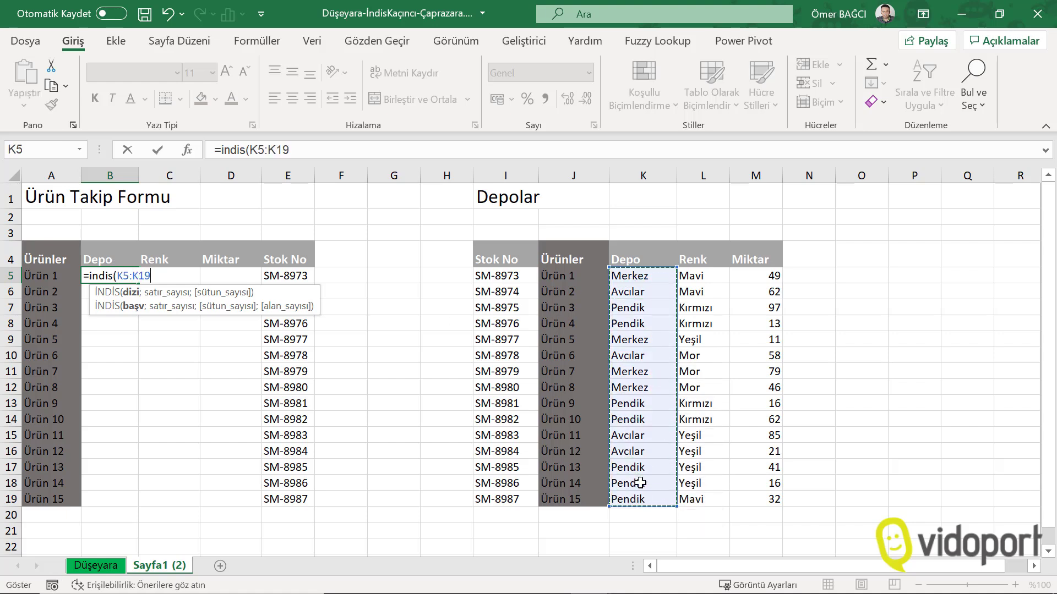
key(F4)
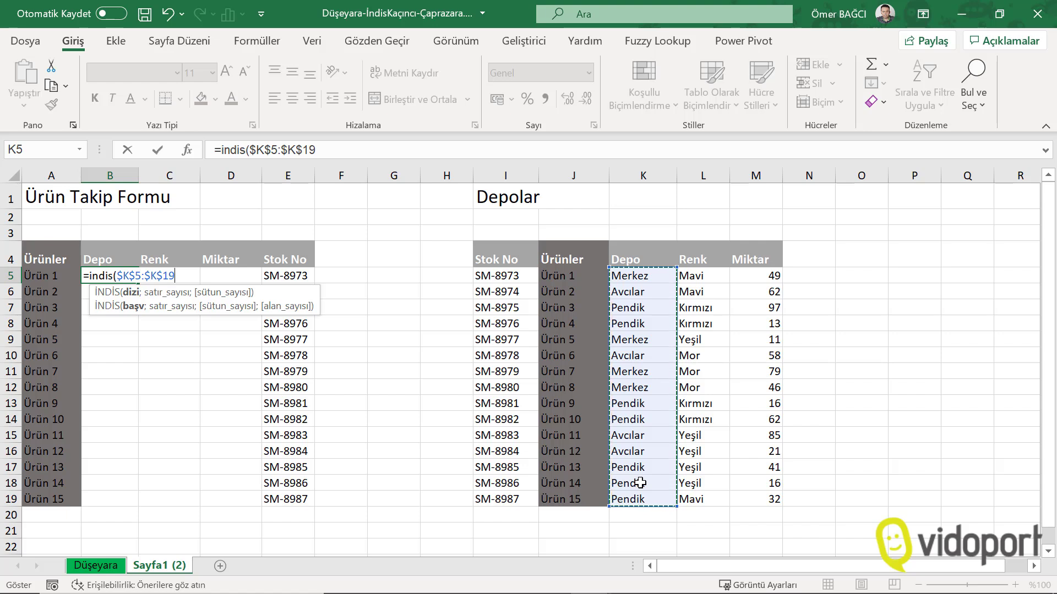
text(;)
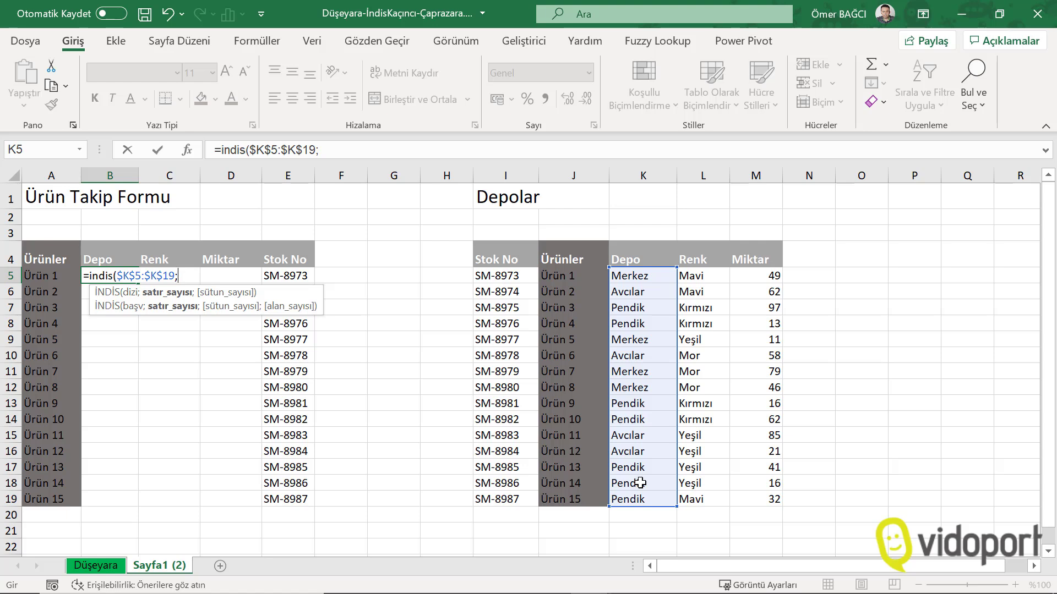
text(Ka)
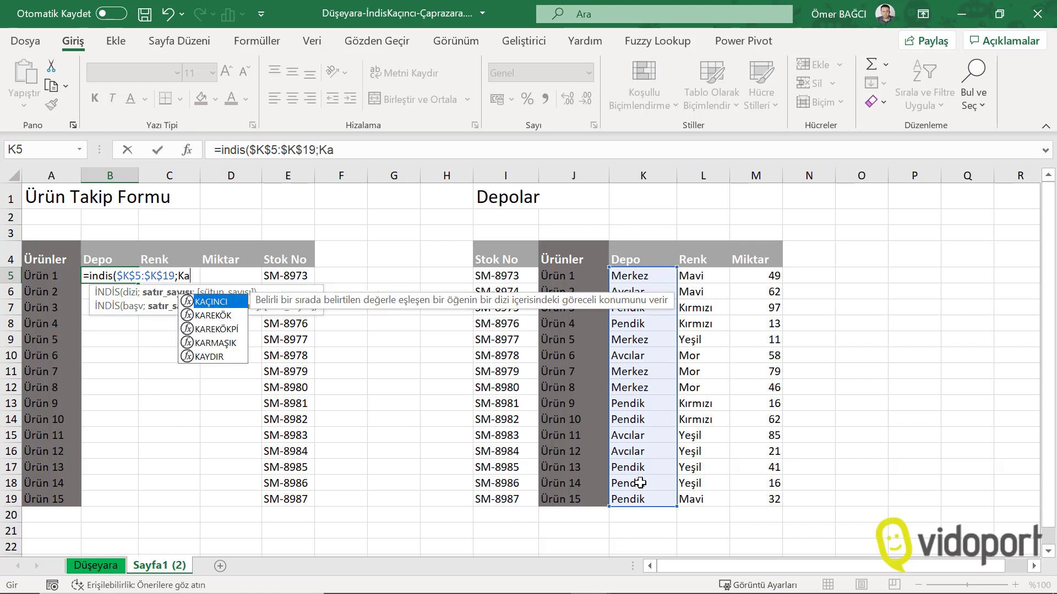
text(ın)
text(ç)
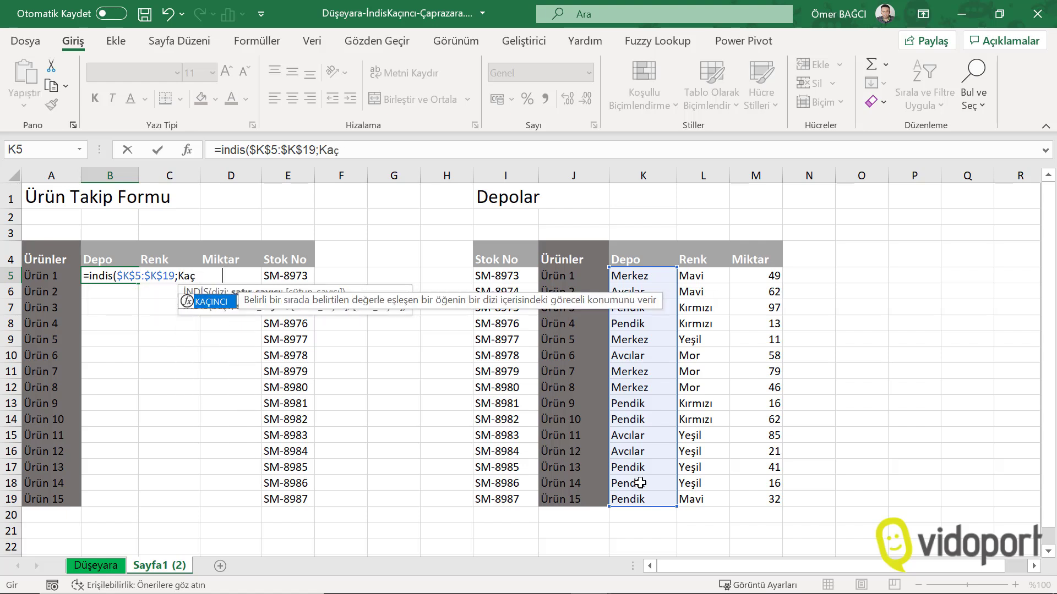
key(Tab)
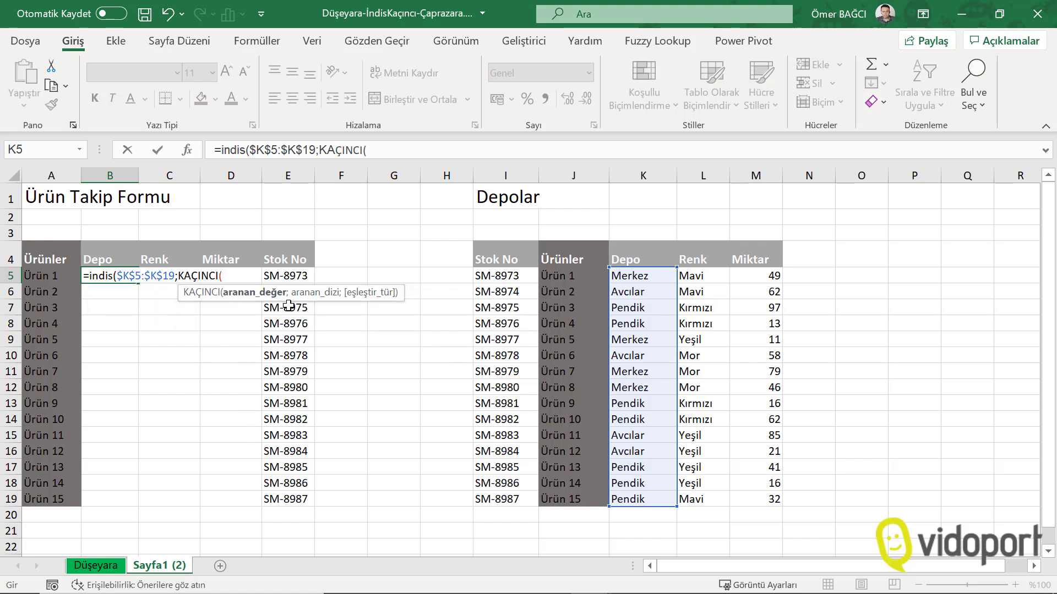
Match A5 in $J$5:$J$19, accept Excel's correction, and copy the formula down to B19
click(56, 275)
text(;)
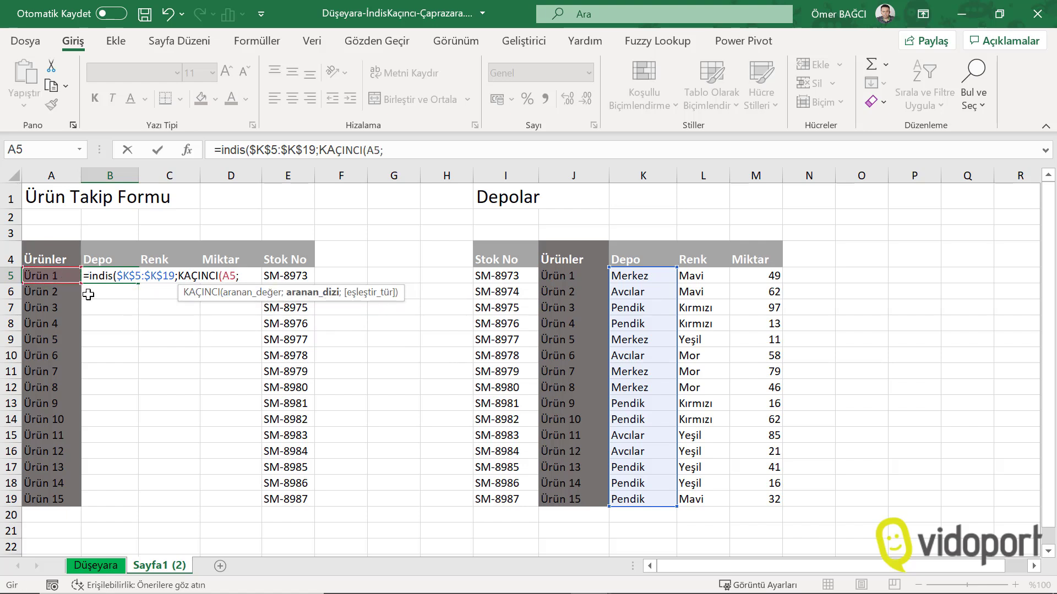
drag(567, 276, 567, 499)
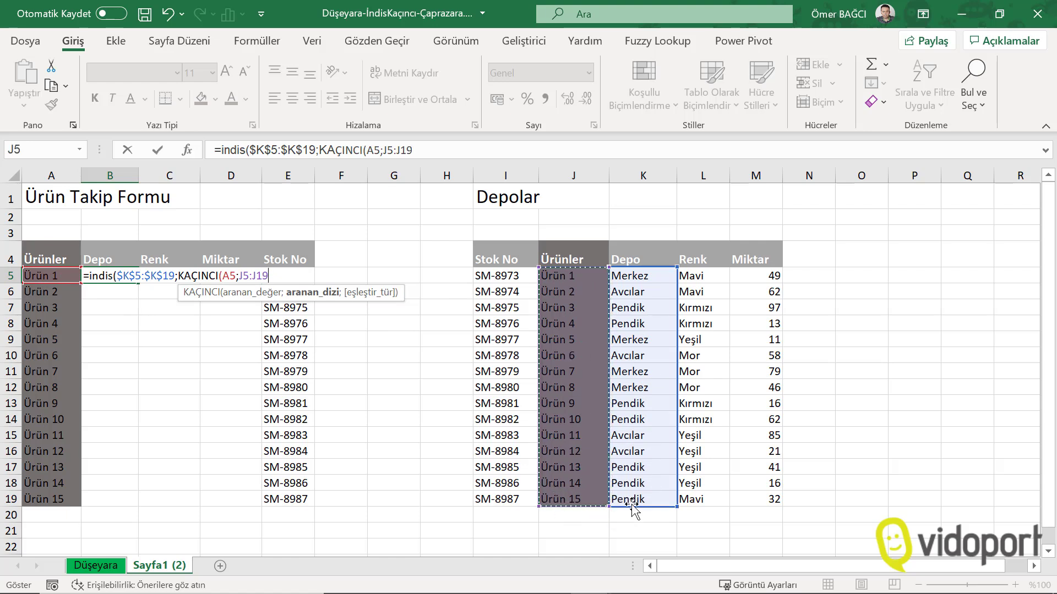
key(F4)
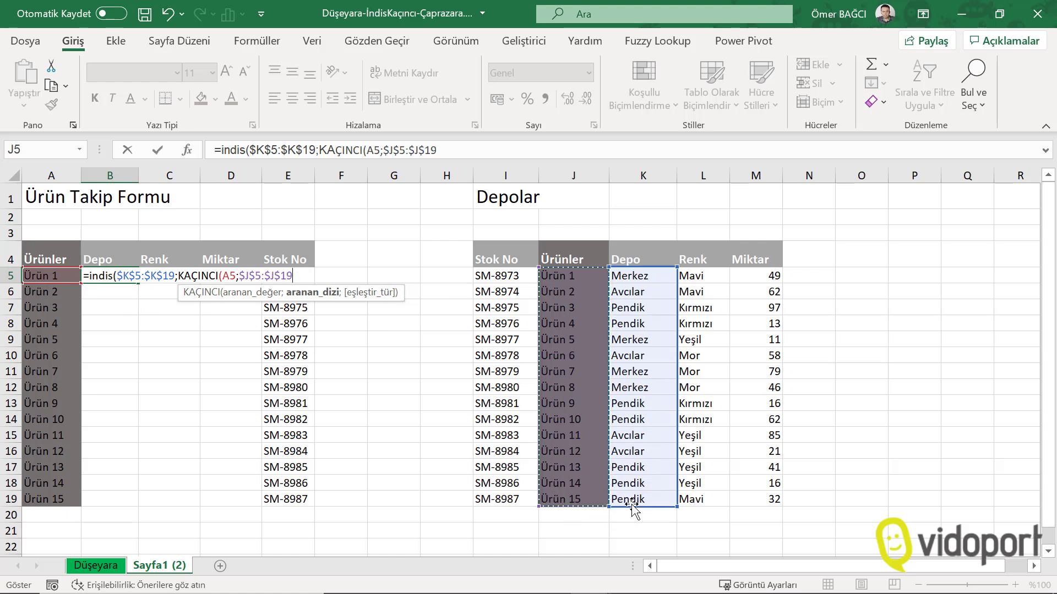
text(;)
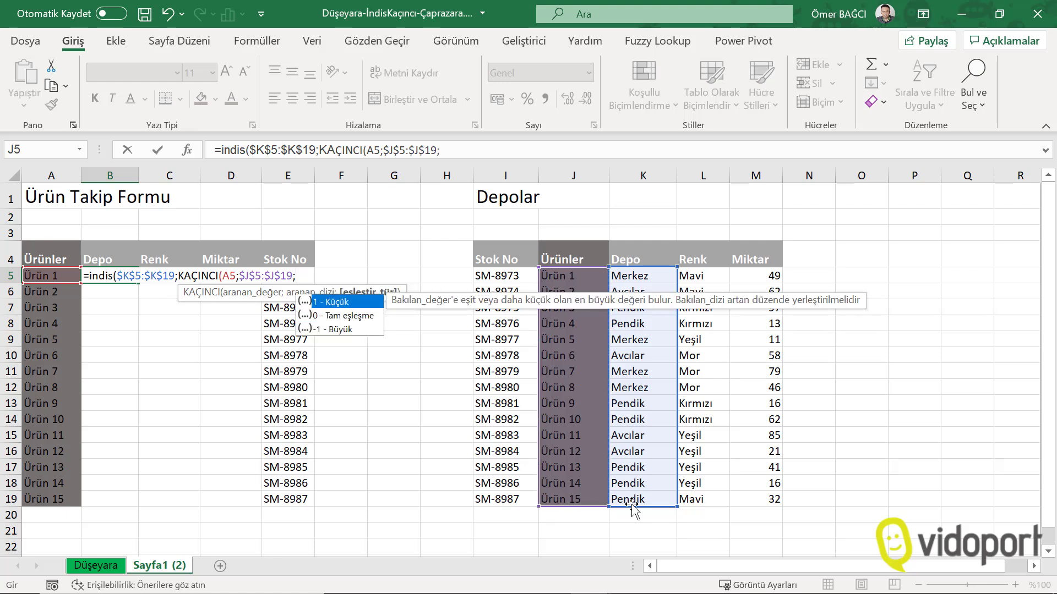
text(9)
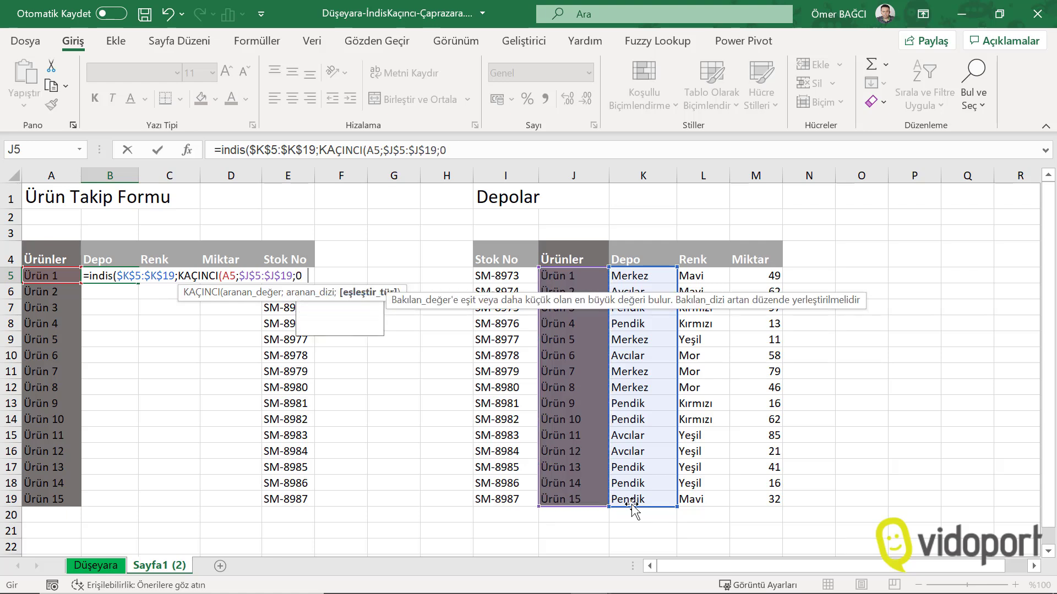
text())
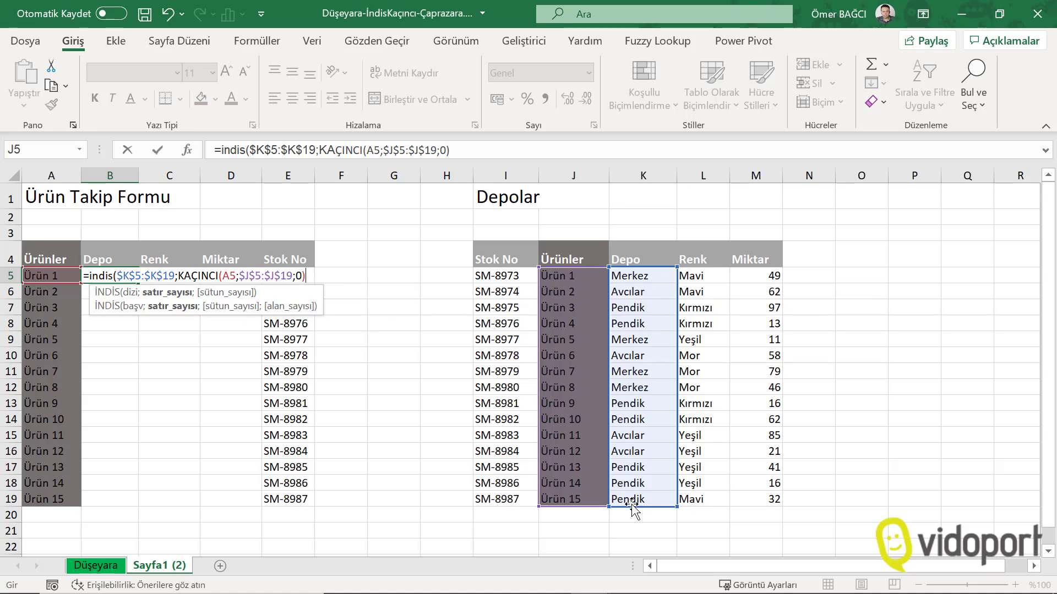
key(Return)
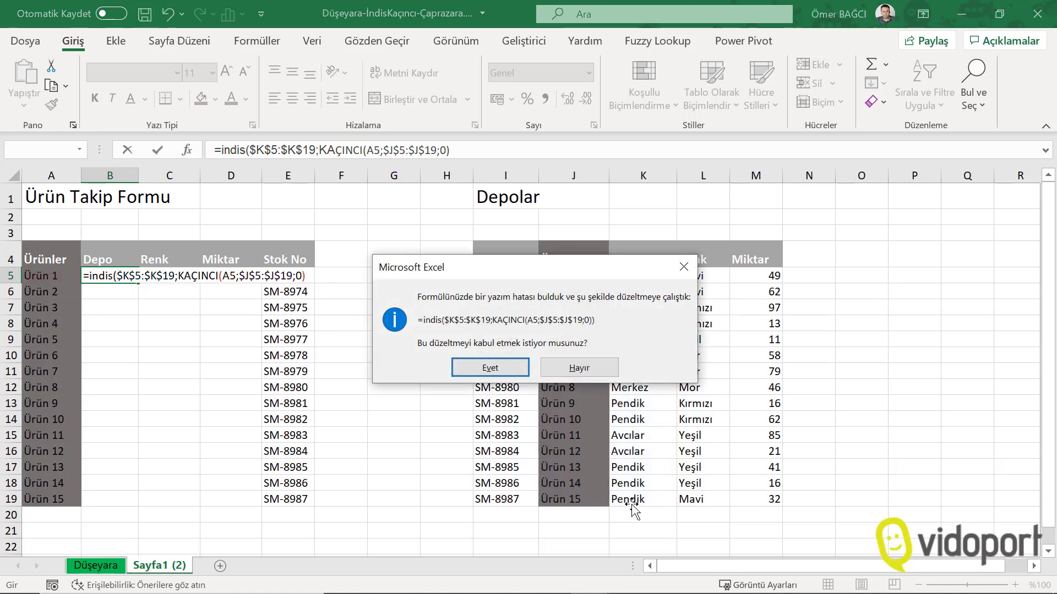
key(Return)
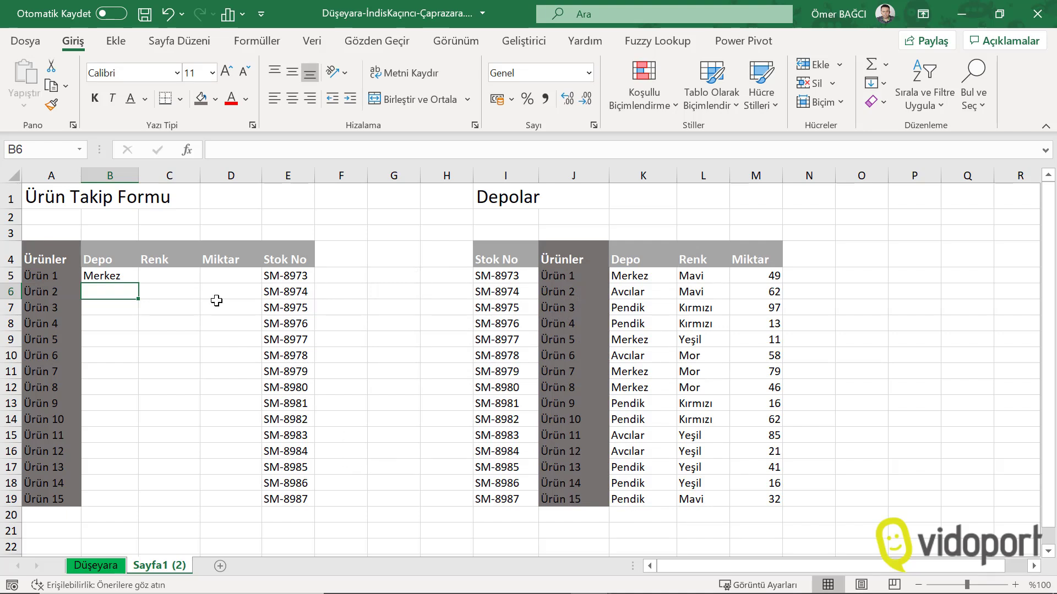
click(128, 276)
double_click(138, 282)
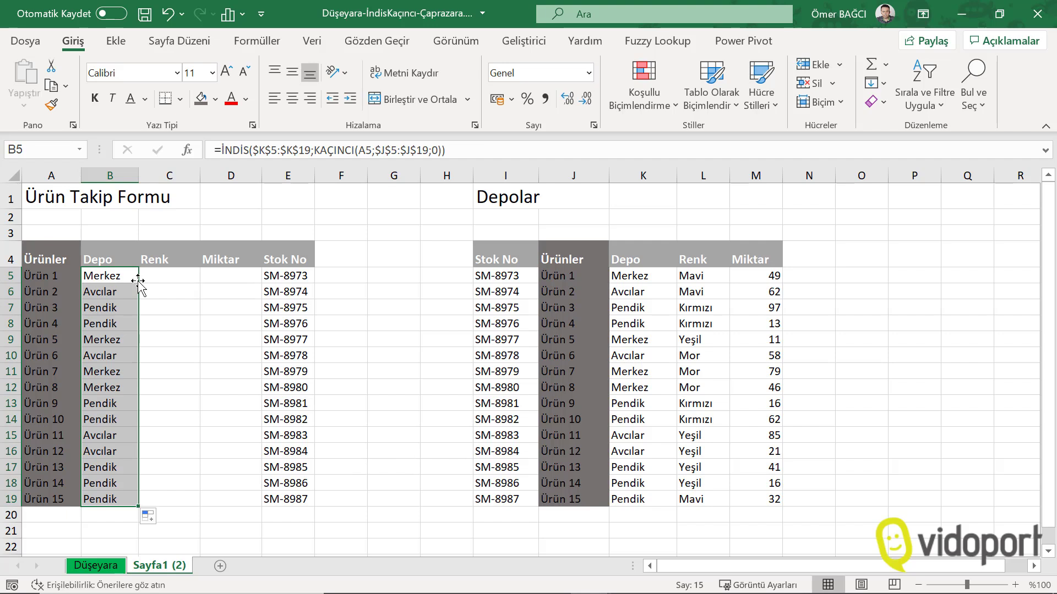
click(179, 273)
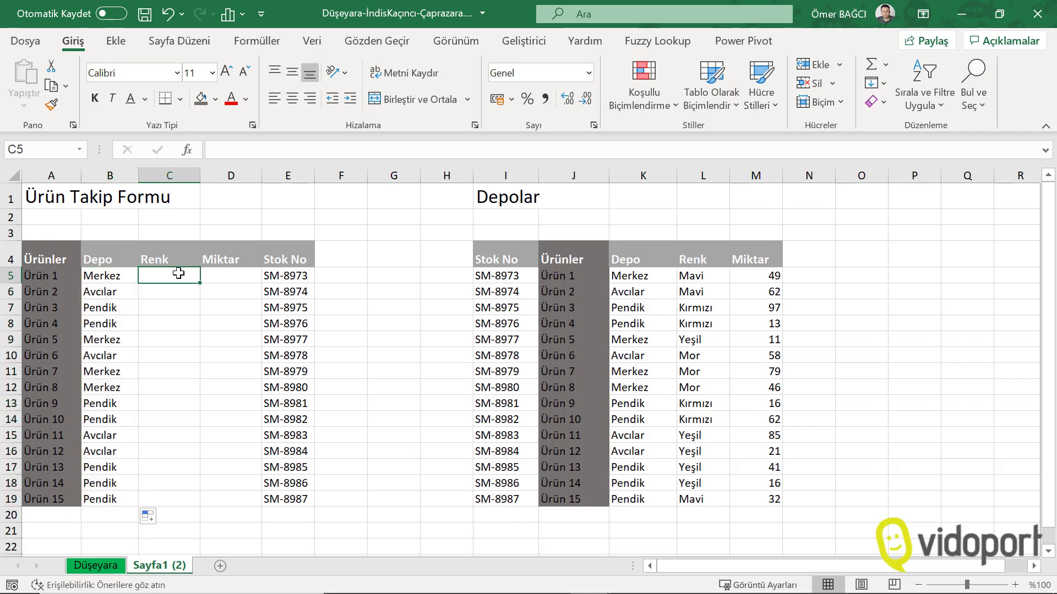
Enter =İNDİS($L$5:$L$19;KAÇINCI(A5;$J$5:$J$19;0)) in C5 and copy it down to C19
text(=)
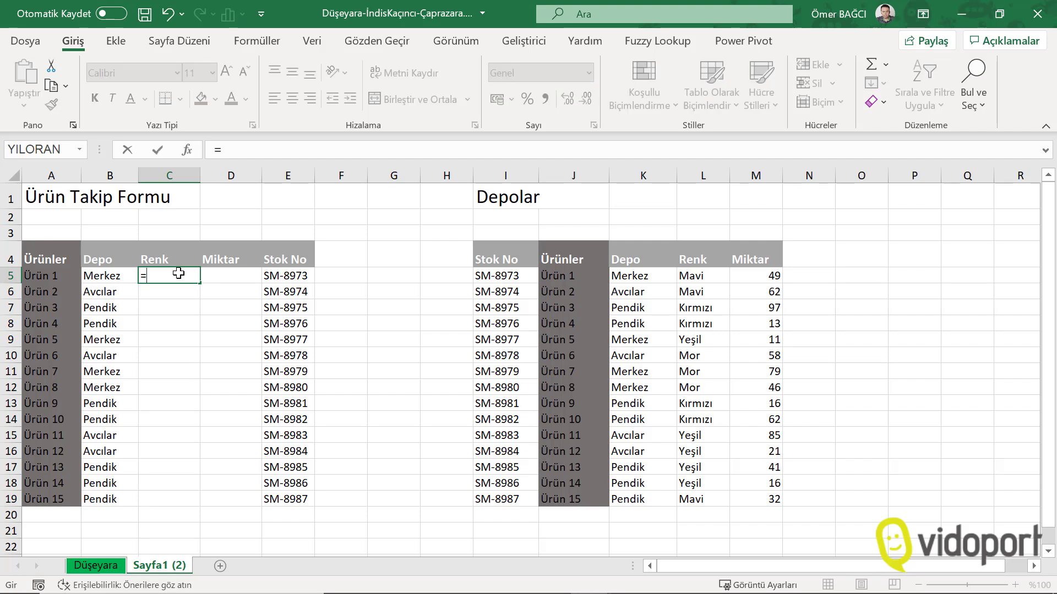
text(İndis)
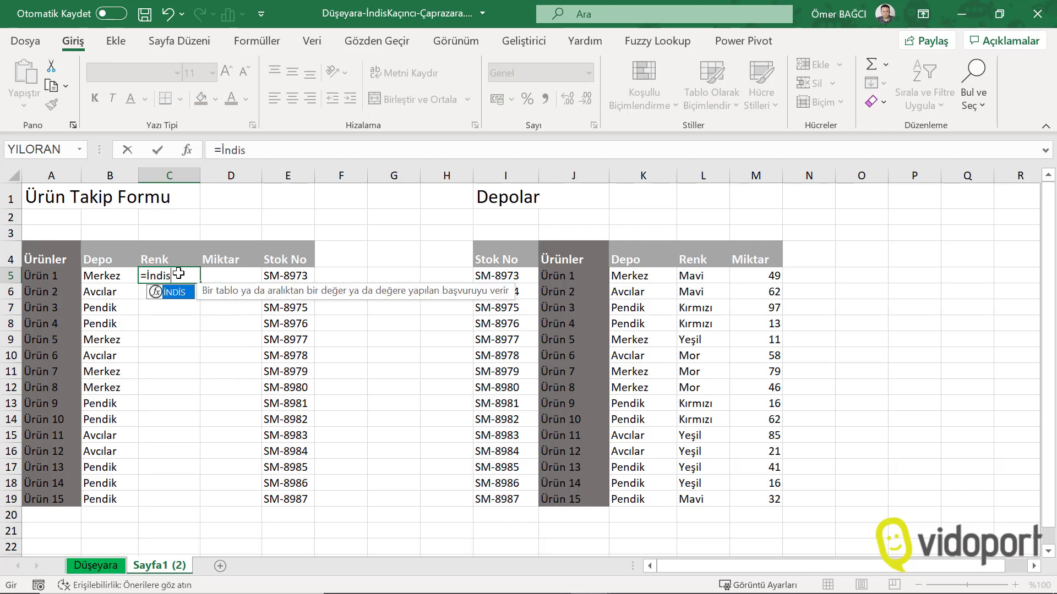
text(()
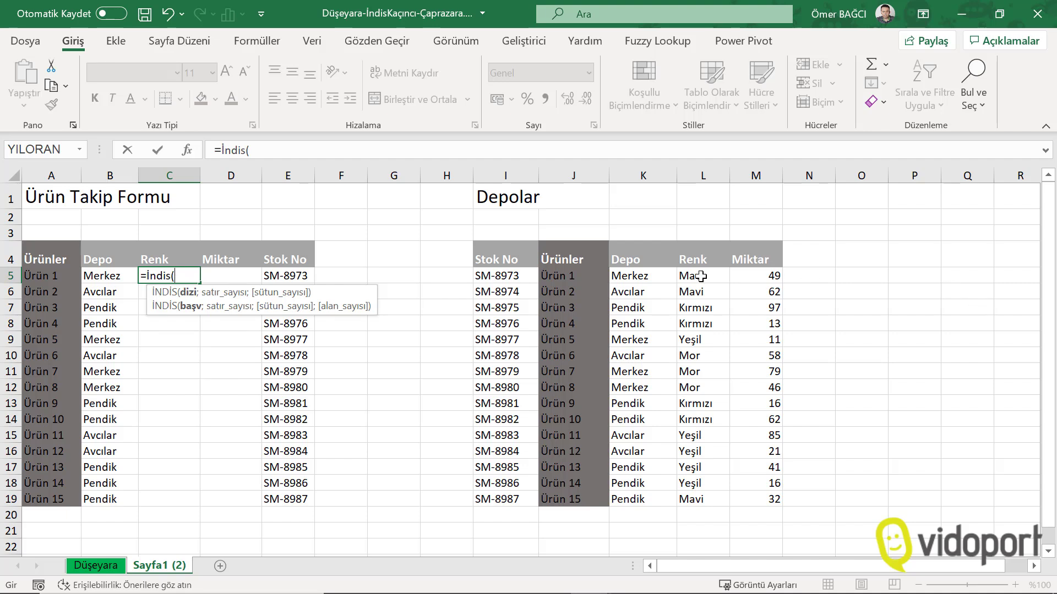
drag(701, 276, 694, 497)
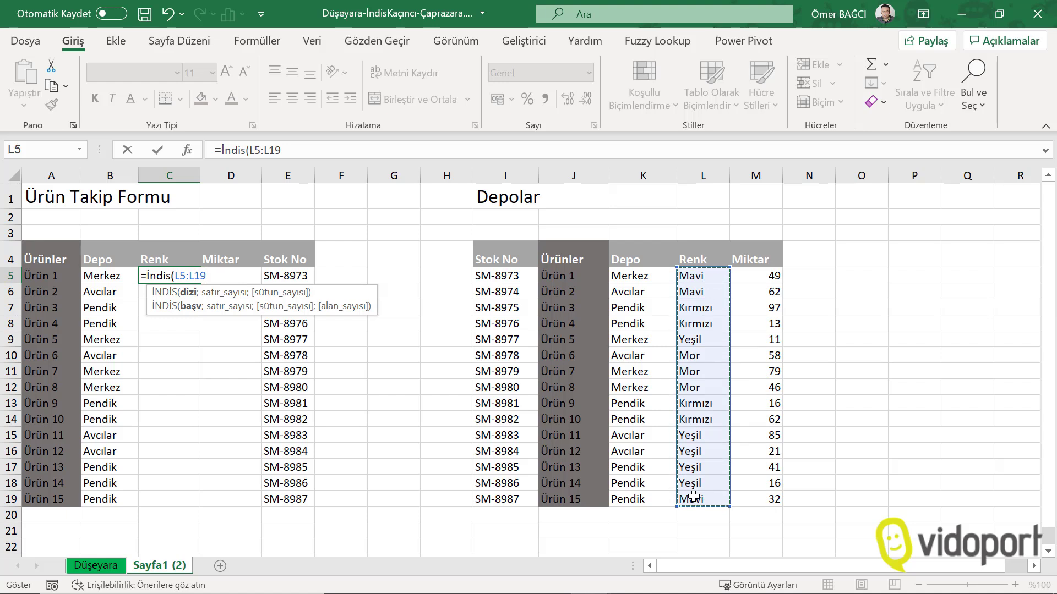
key(F4)
text($L$19;)
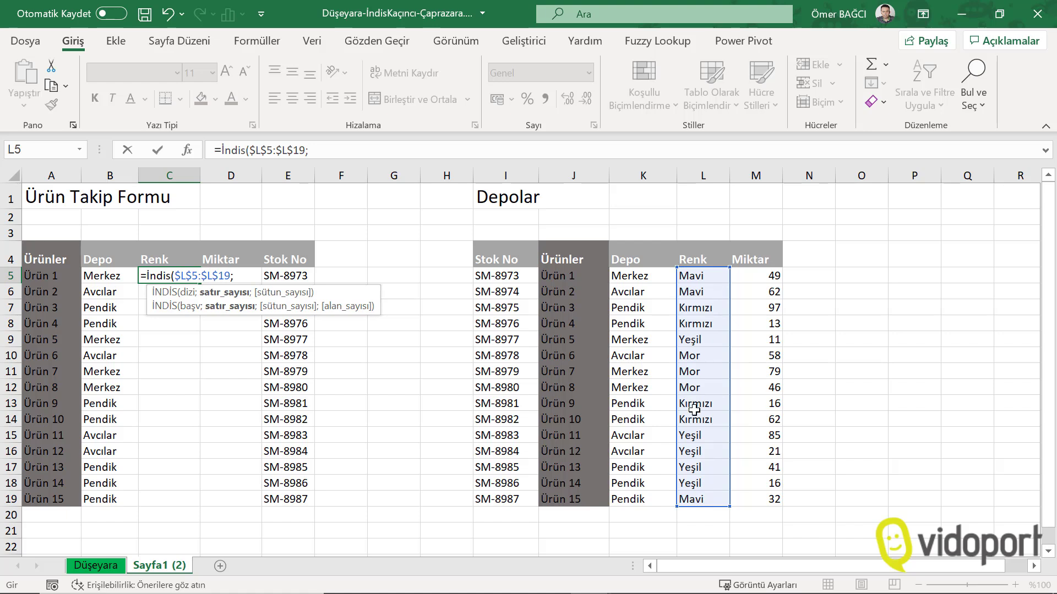
text(kaçın)
key(Tab)
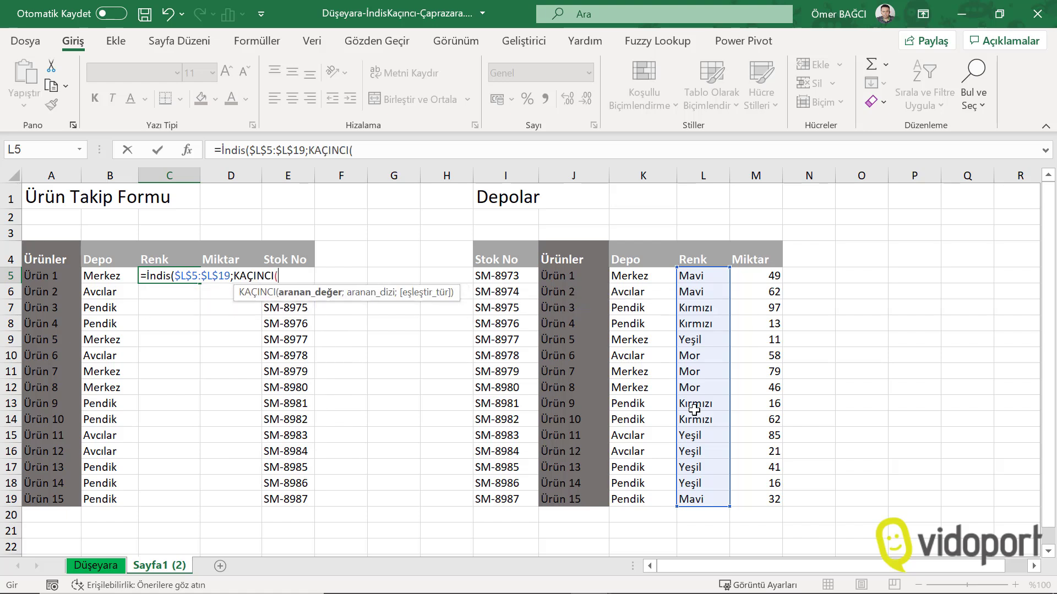
click(60, 276)
text(;)
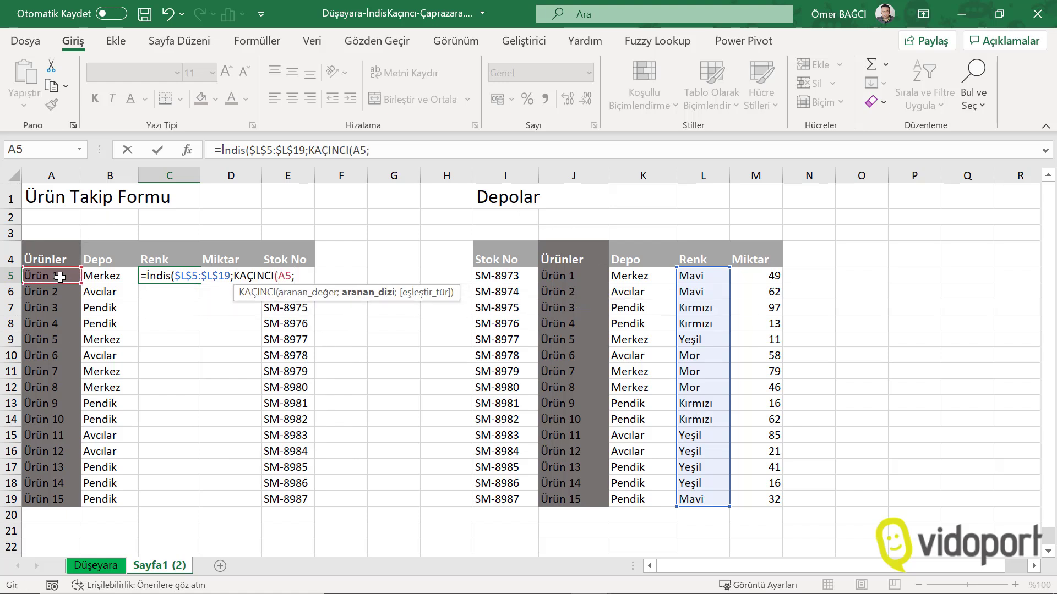
drag(584, 278, 582, 499)
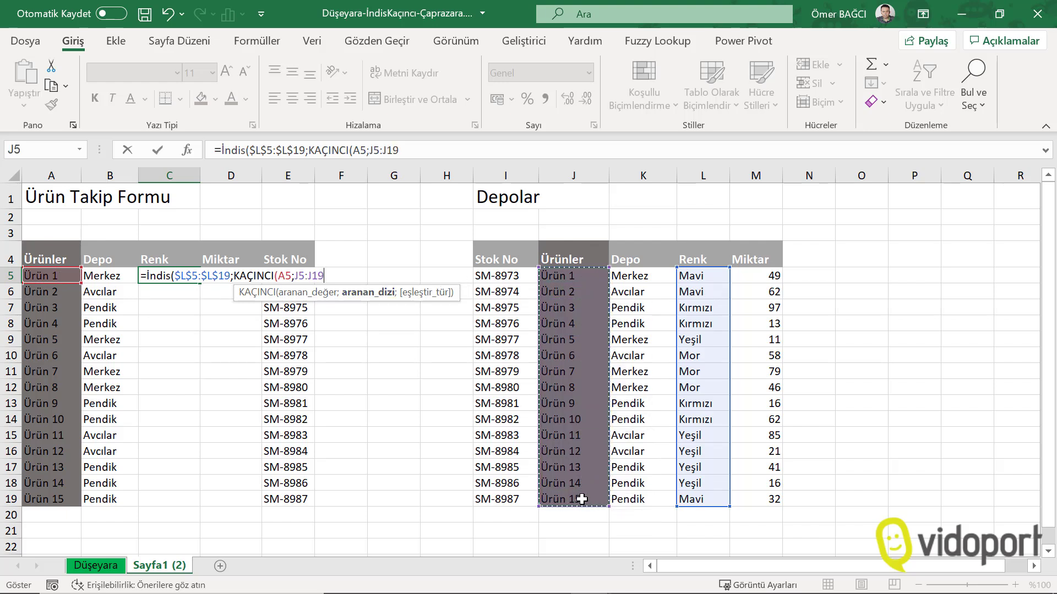
key(F4)
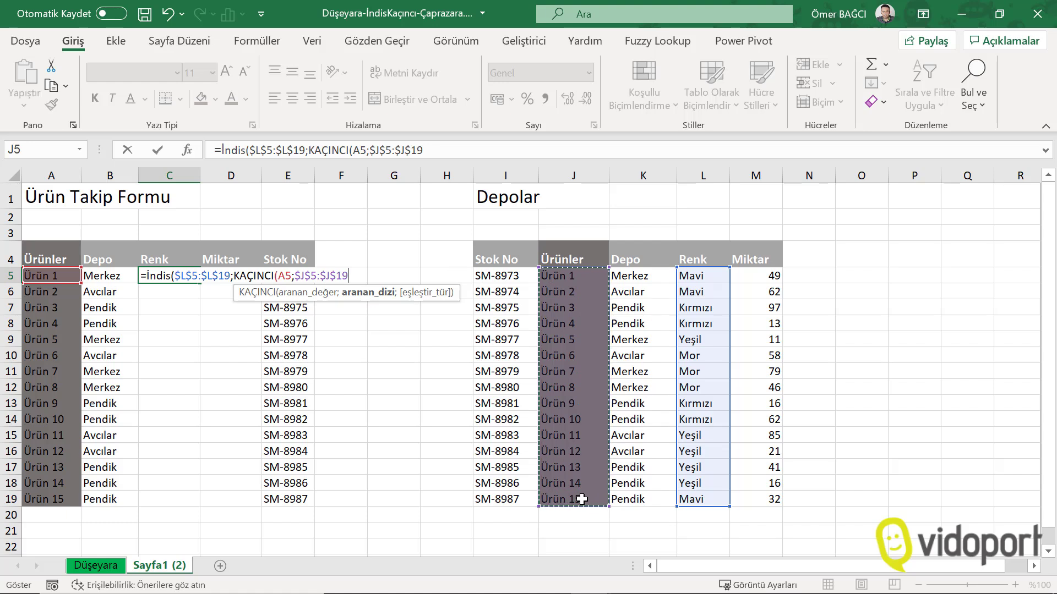
text(;0))
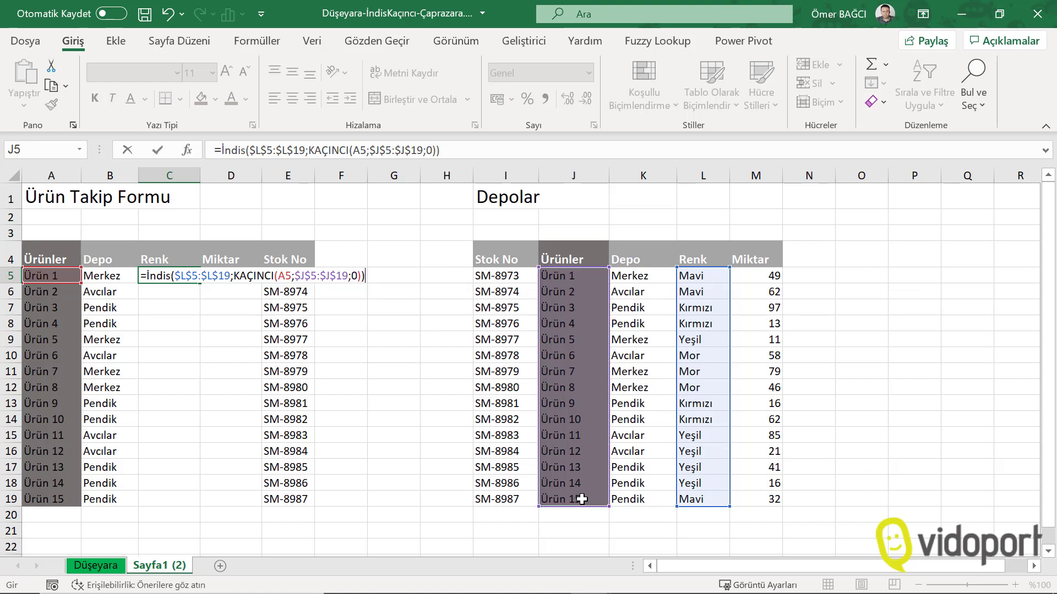
key(Return)
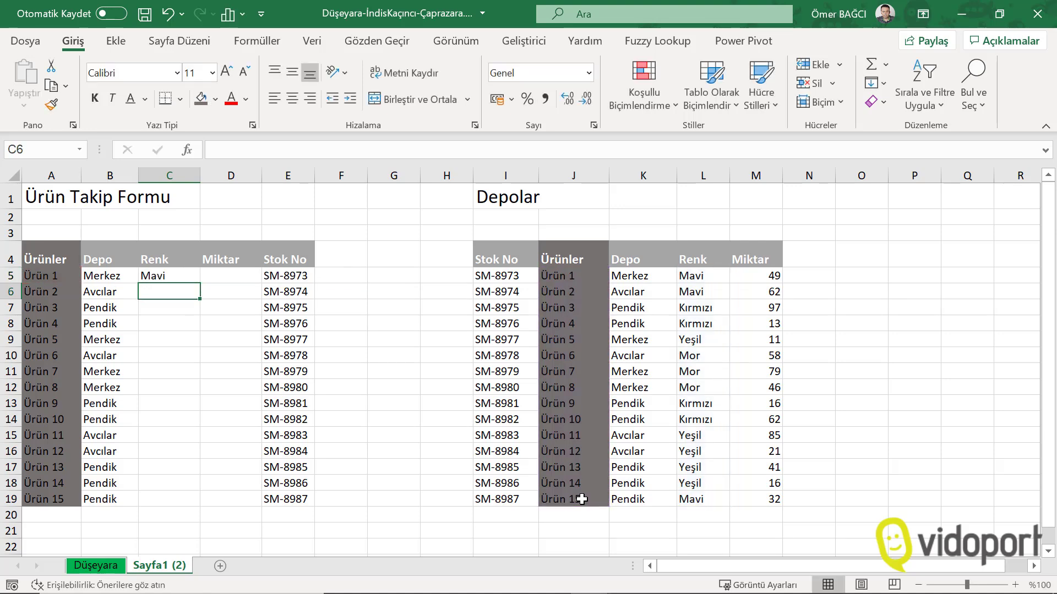
click(175, 276)
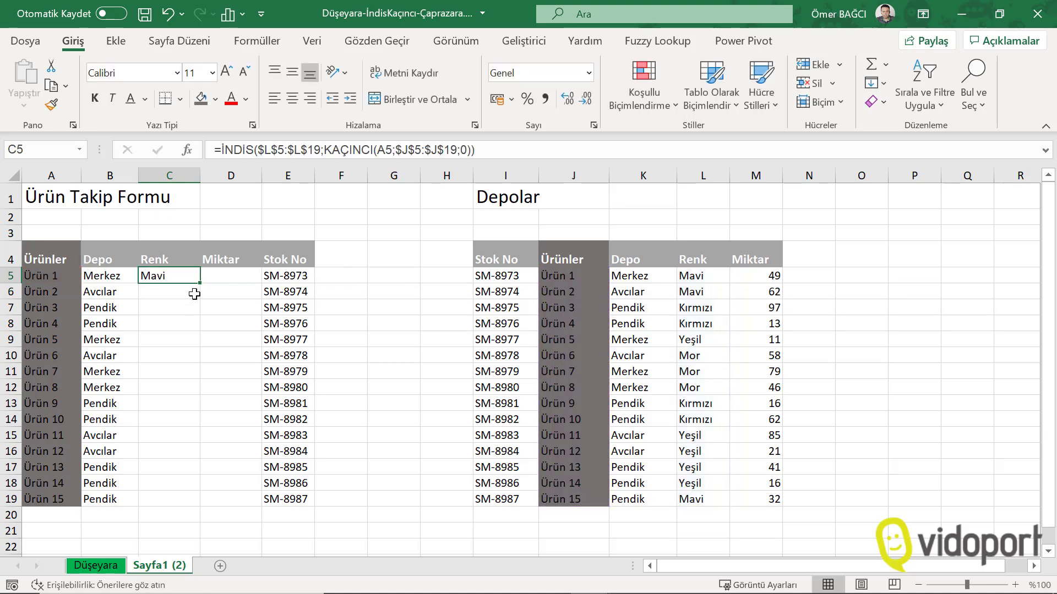
double_click(200, 285)
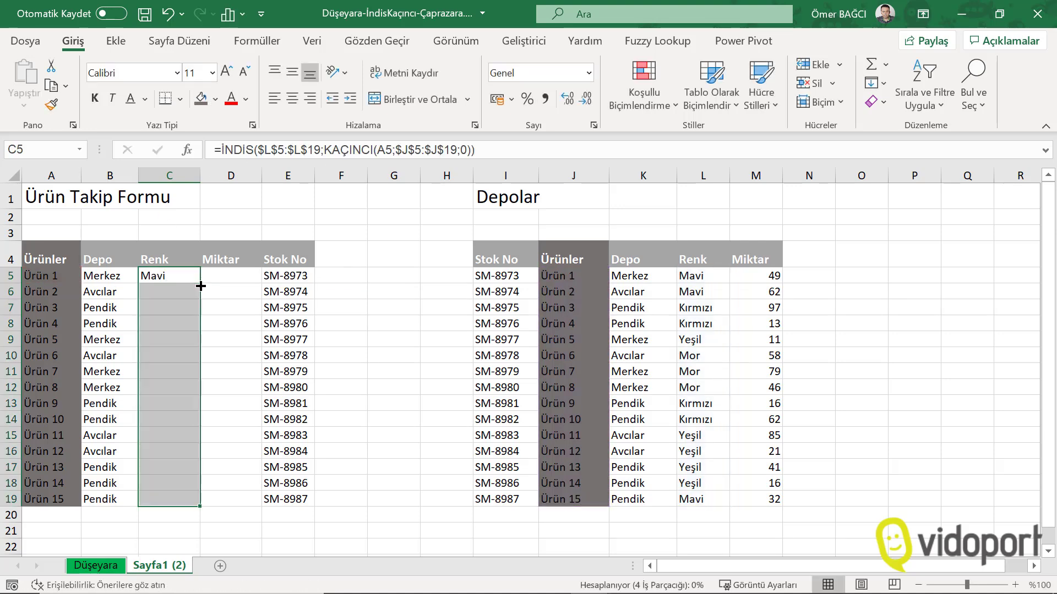
Enter =İNDİS($M$5:$M$19;KAÇINCI(A5;$J$5:$J$19;0)) in D5 and copy it down to D19
click(235, 274)
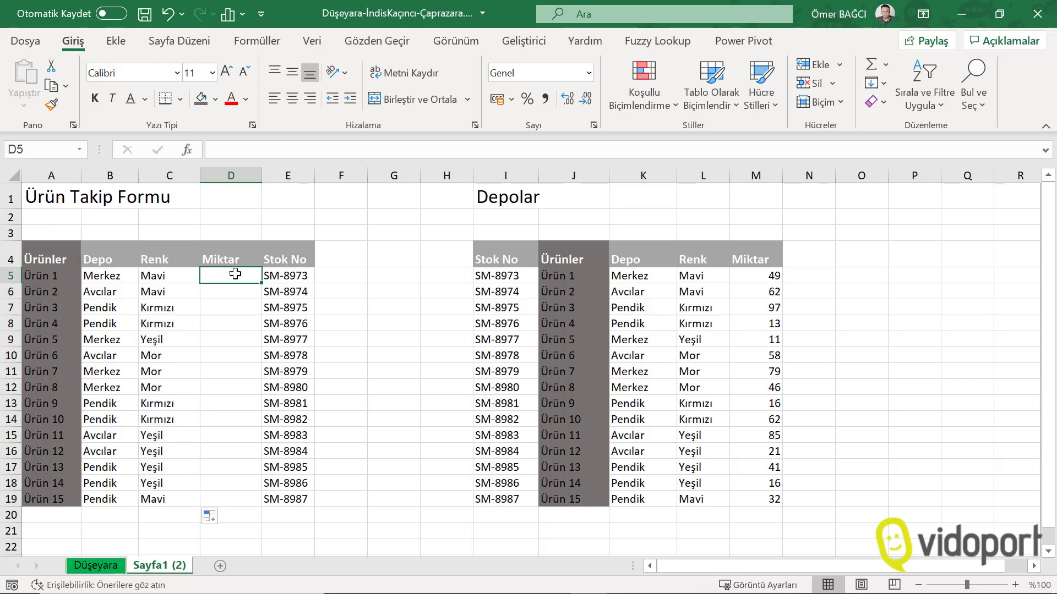
text(=indi)
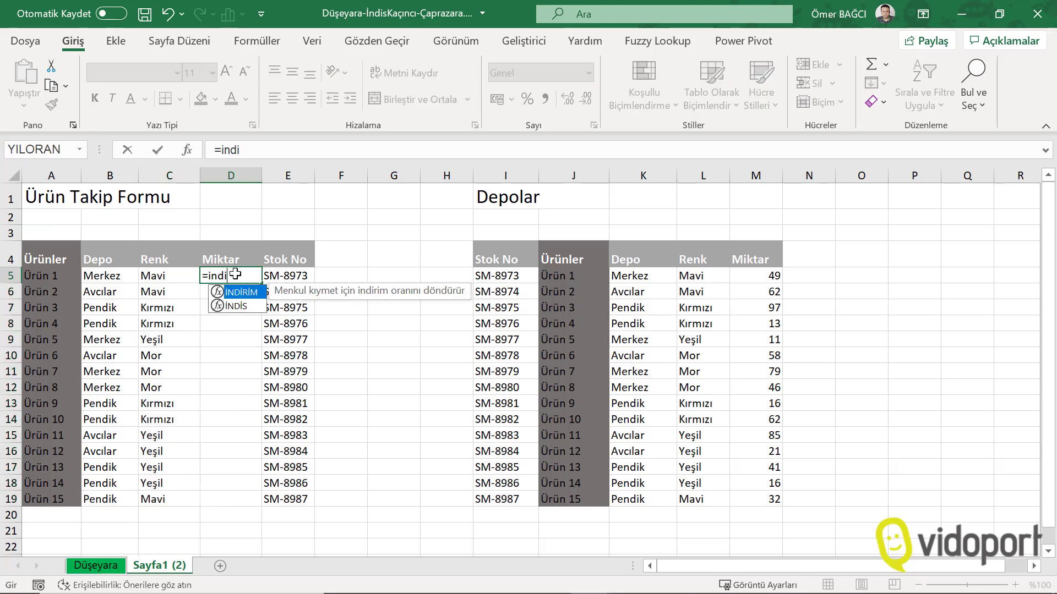
key(Down)
key(Tab)
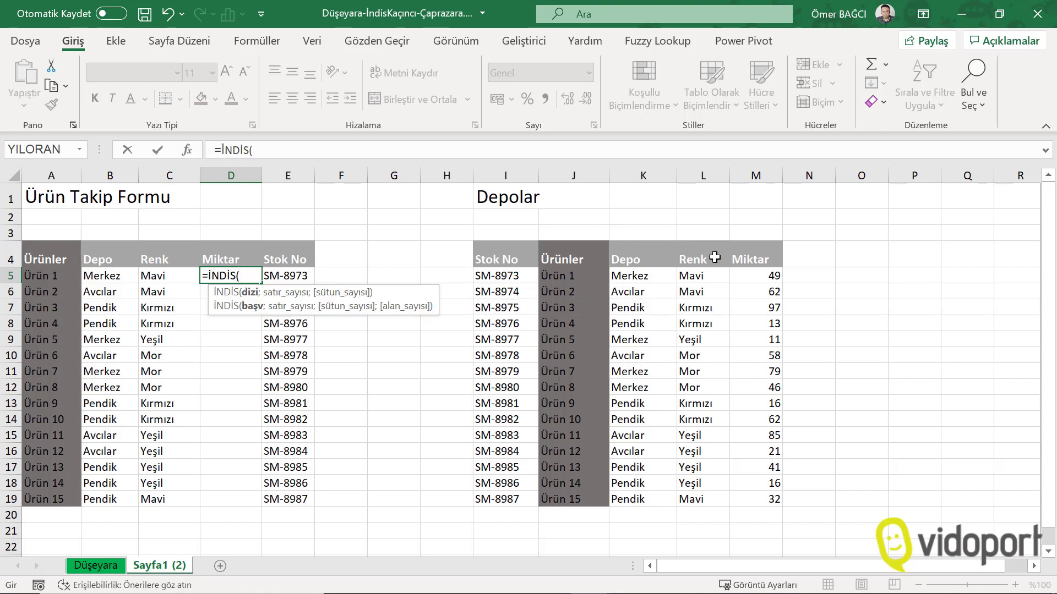
mouse_move(773, 275)
mouse_down()
mouse_move(760, 339)
mouse_move(763, 503)
mouse_up()
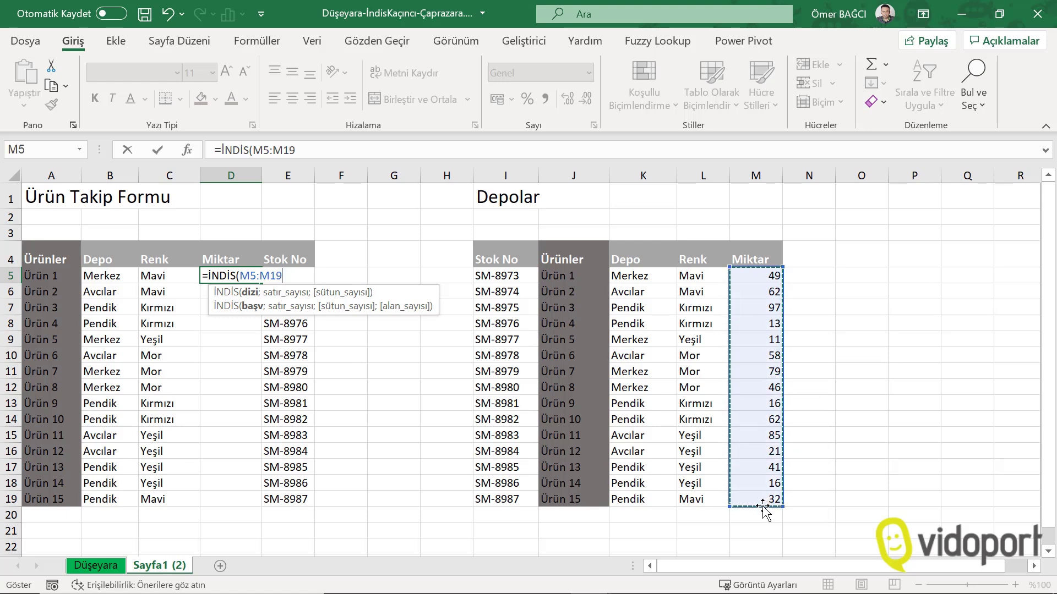
key(F4)
text($M$19;)
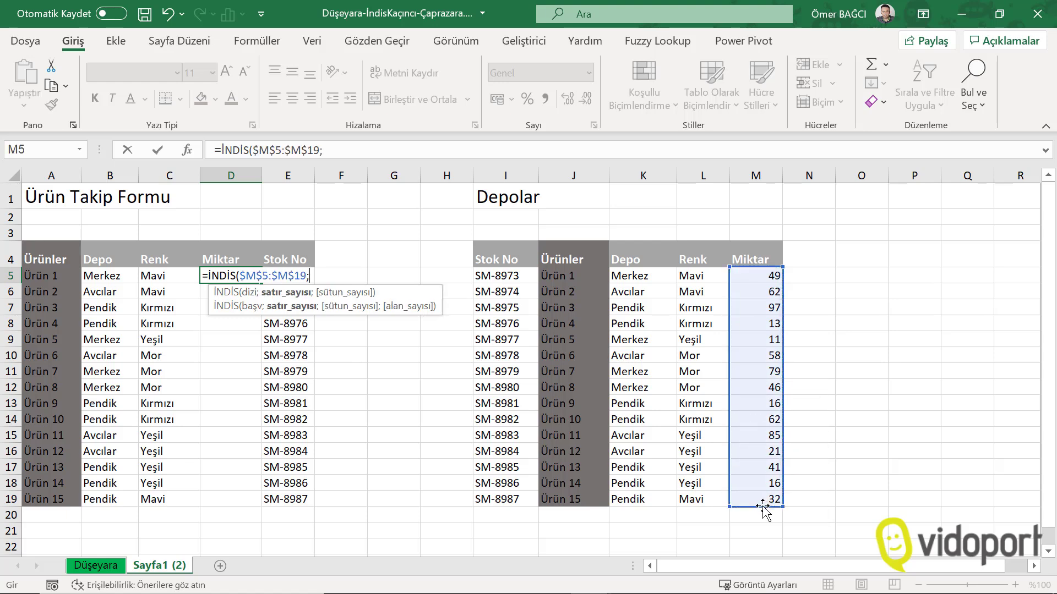
text(kaç)
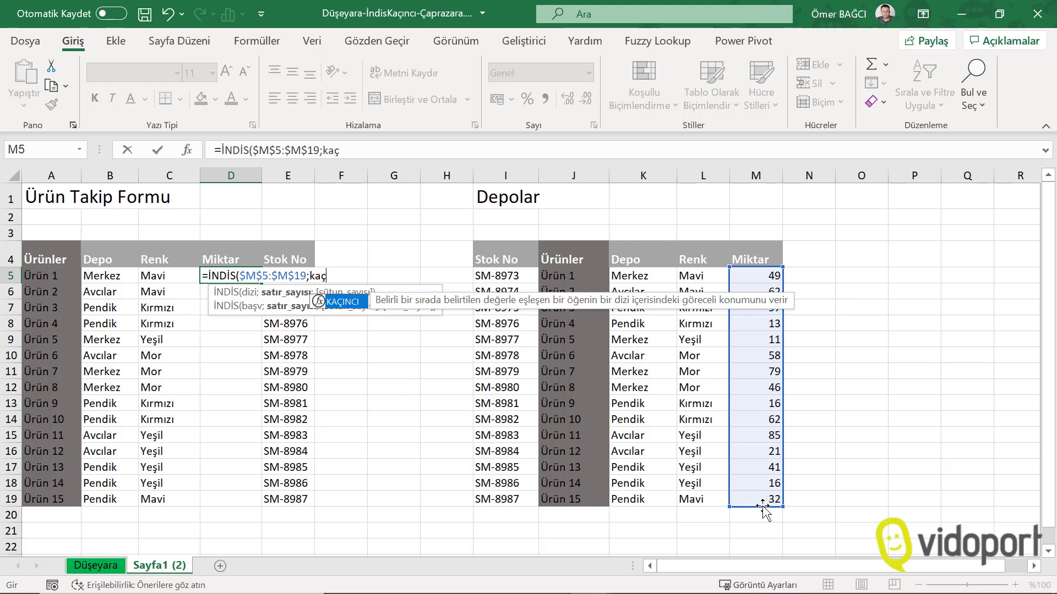
key(Tab)
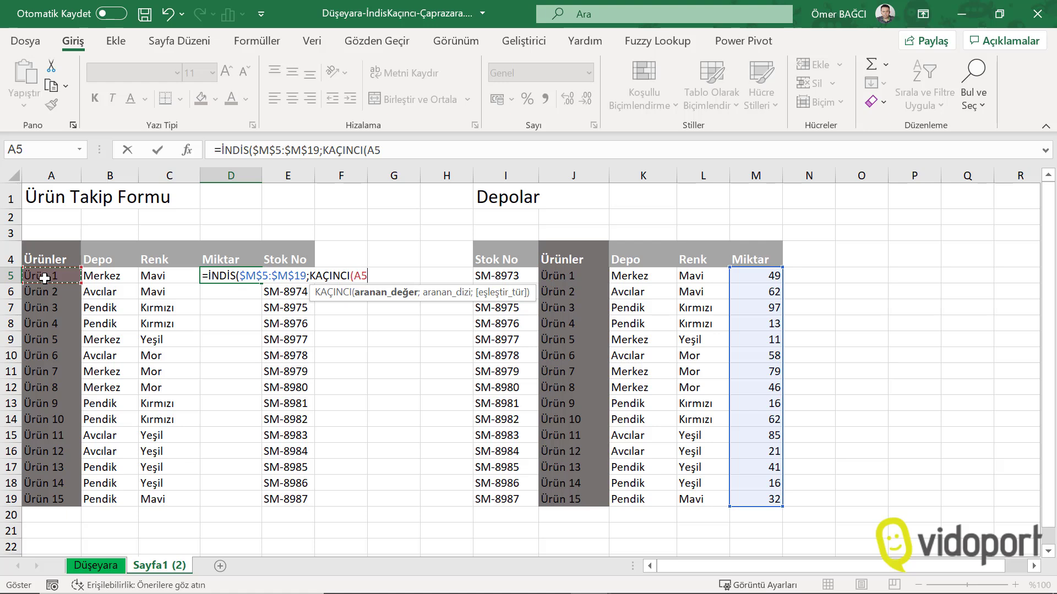
text(;)
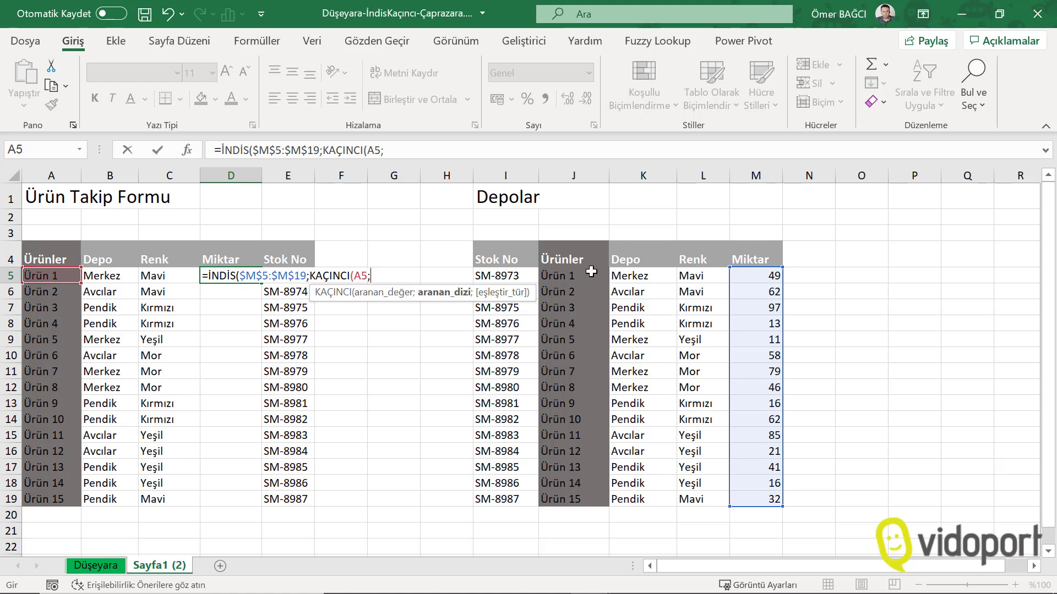
drag(588, 273, 601, 504)
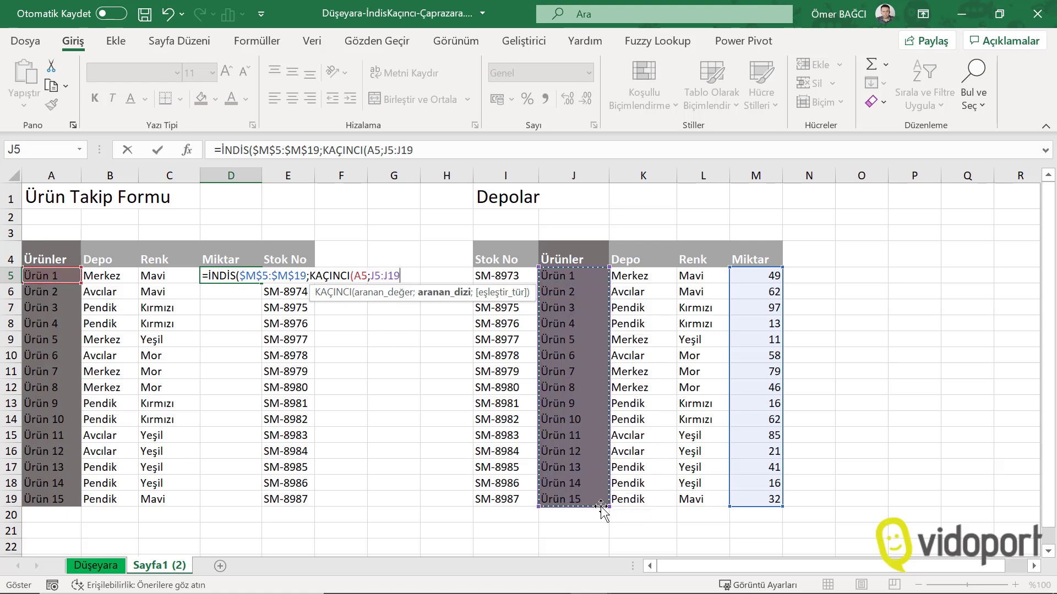
key(F4)
text(;)
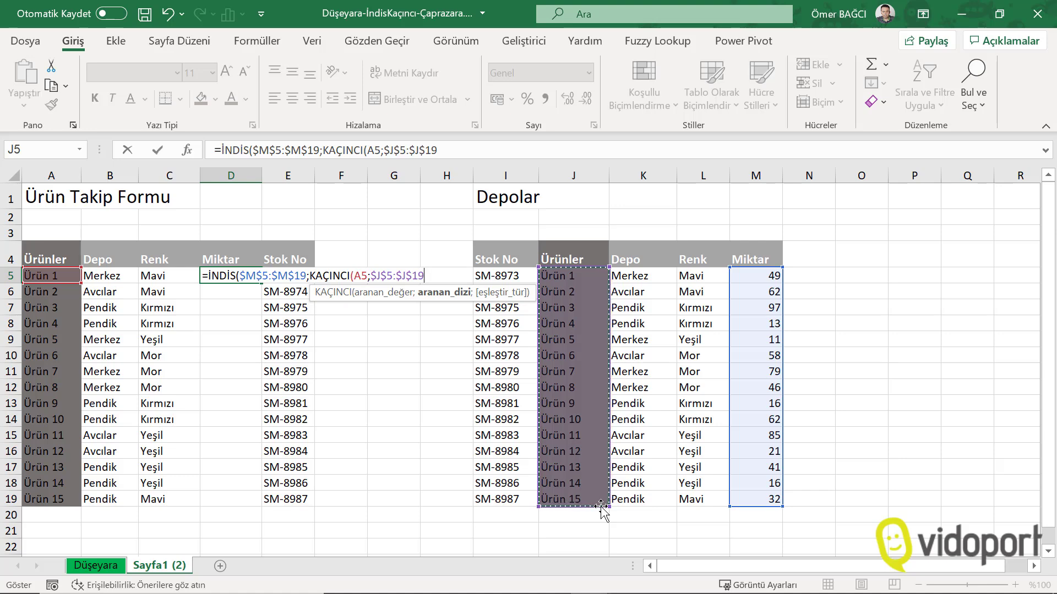
text(0))
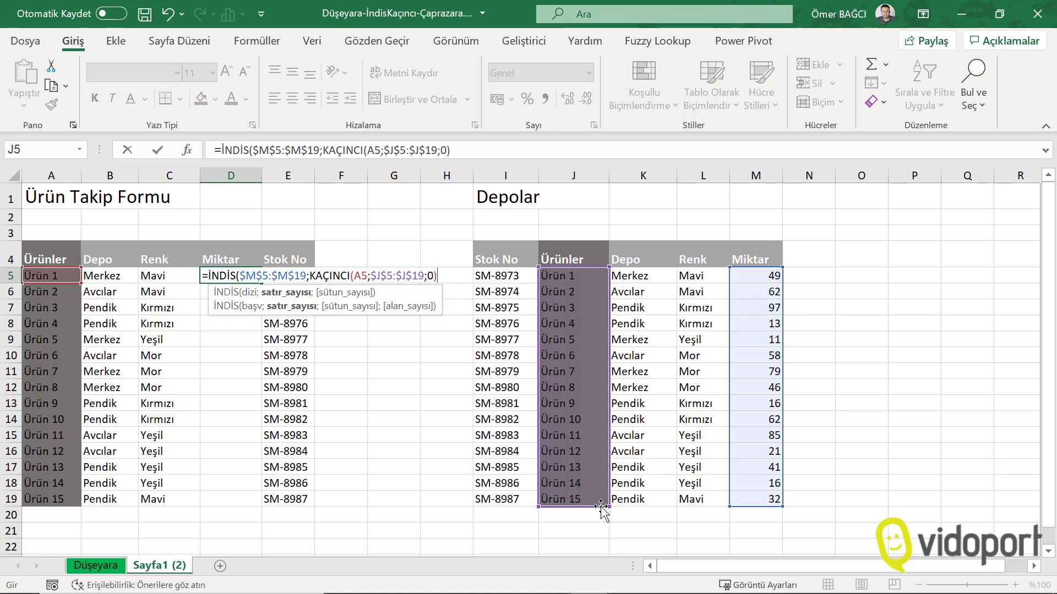
text())
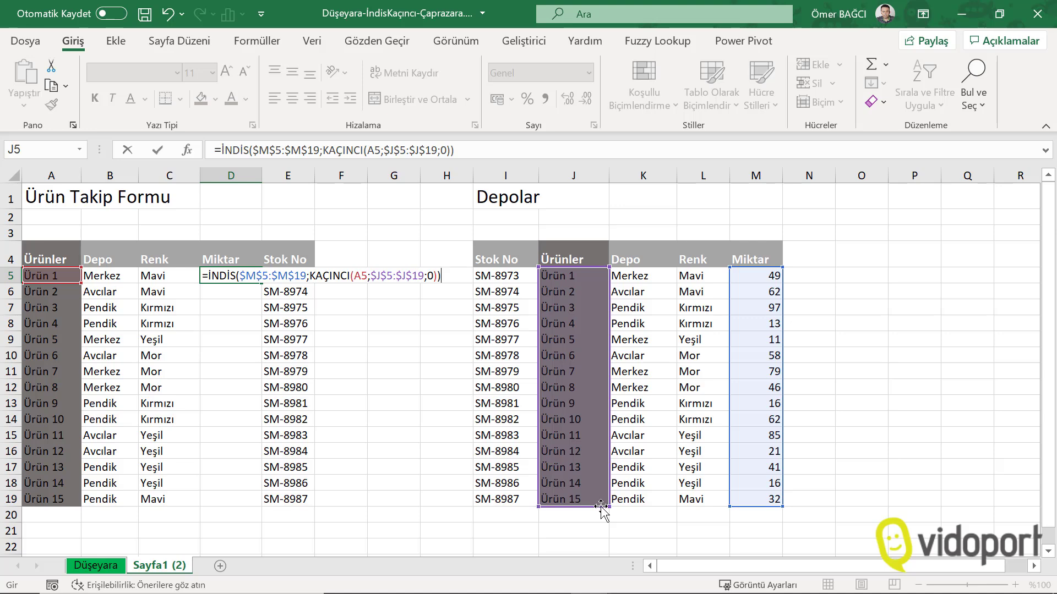
key(Return)
click(248, 274)
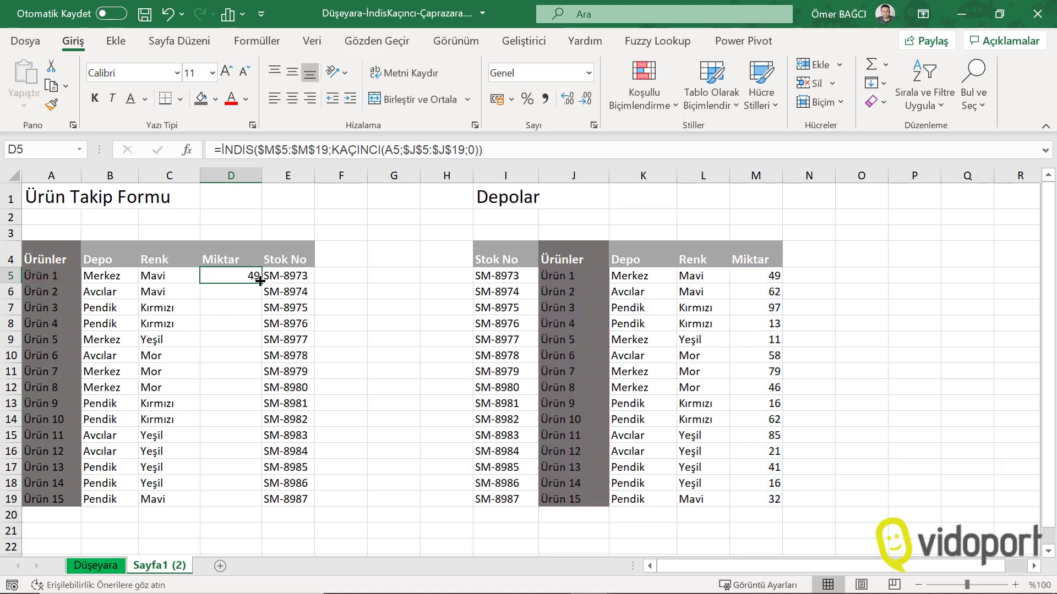
double_click(259, 282)
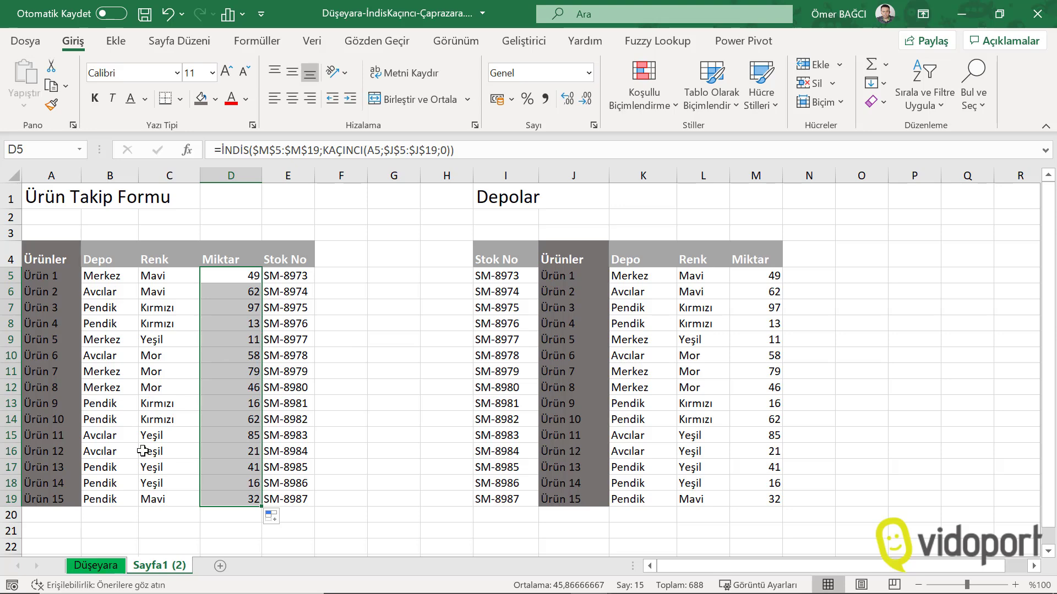
click(109, 570)
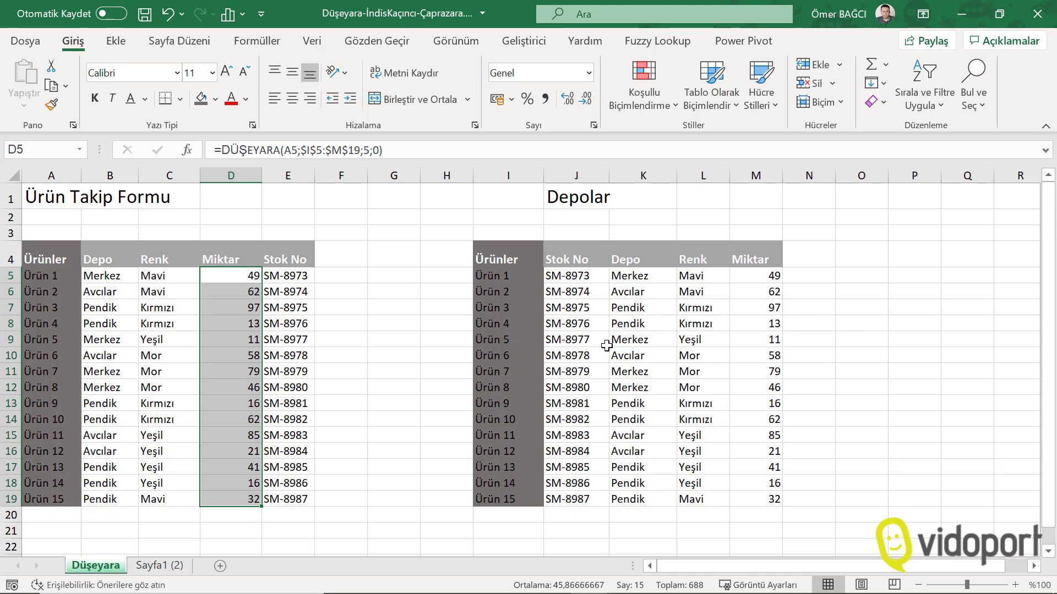
click(165, 566)
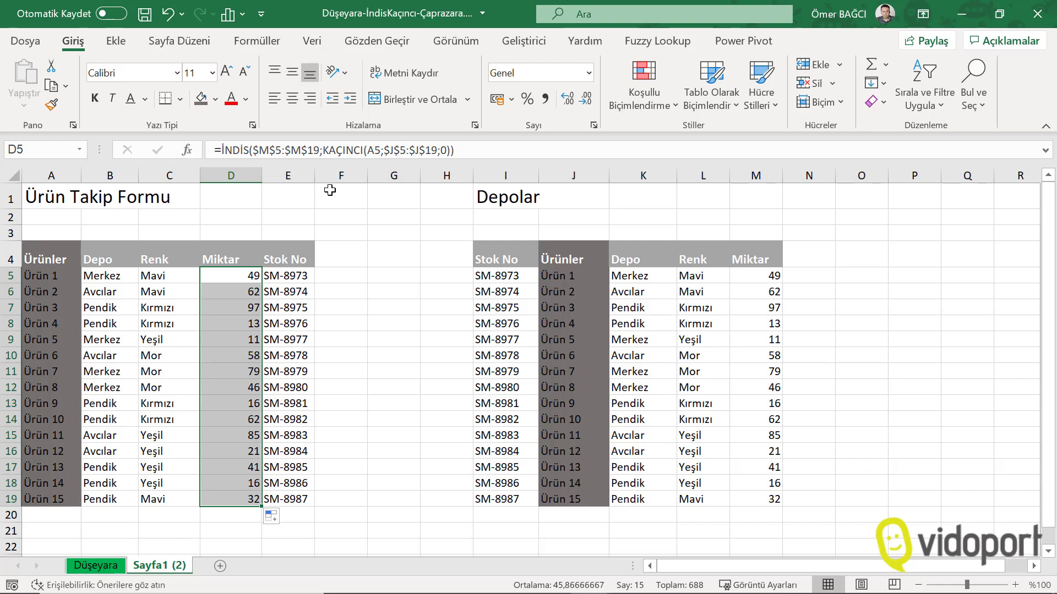
click(96, 566)
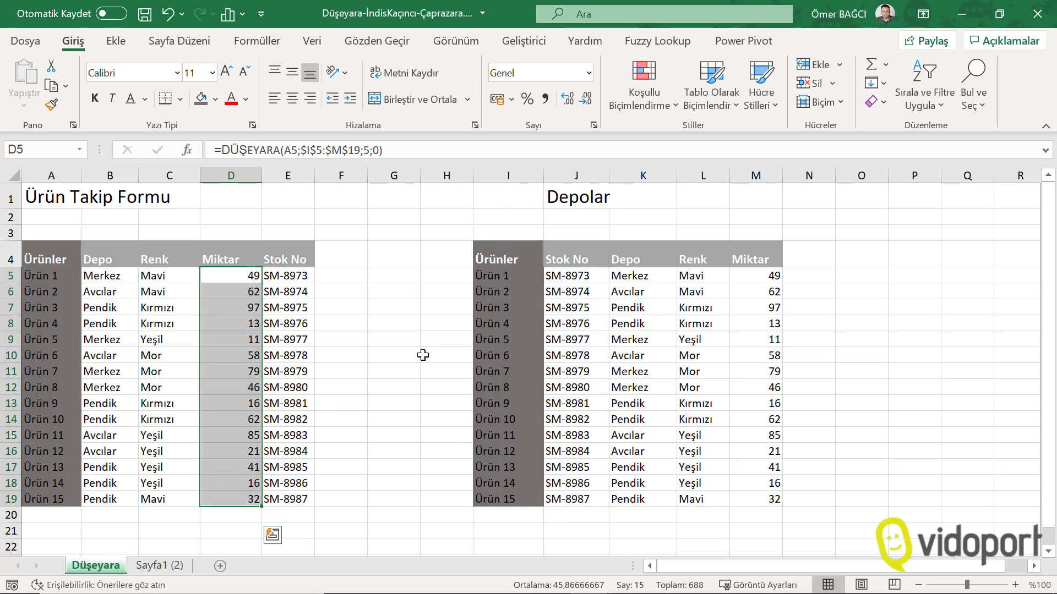
click(150, 567)
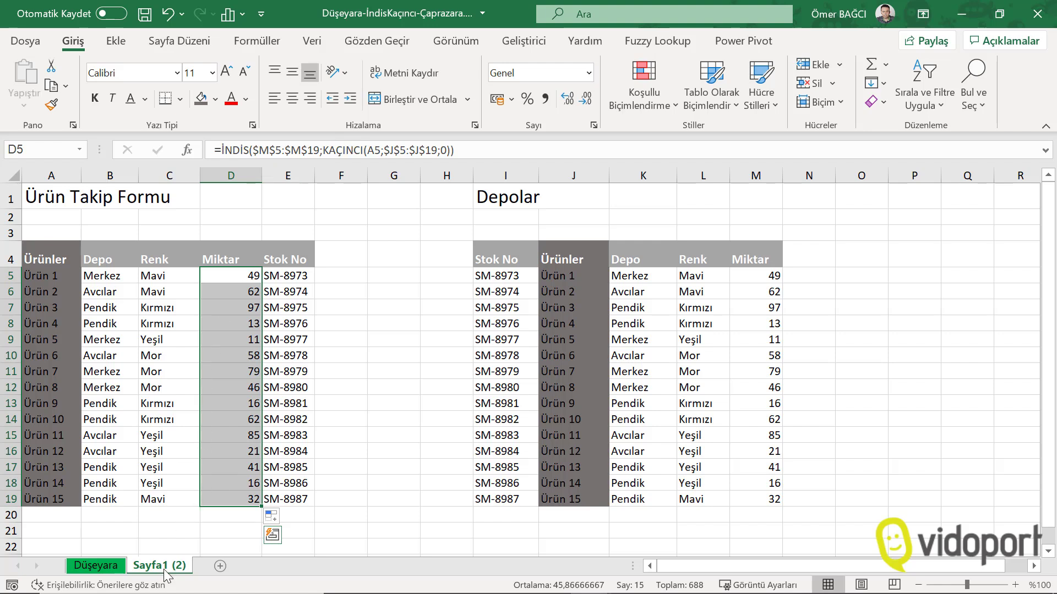
Copy Sayfa1 (2) to Sayfa1 (3), Clear All on B5:D19, then return to Sayfa1 (2)
drag(165, 567, 220, 567)
mouse_move(113, 275)
mouse_down()
mouse_move(212, 397)
mouse_move(227, 499)
mouse_up()
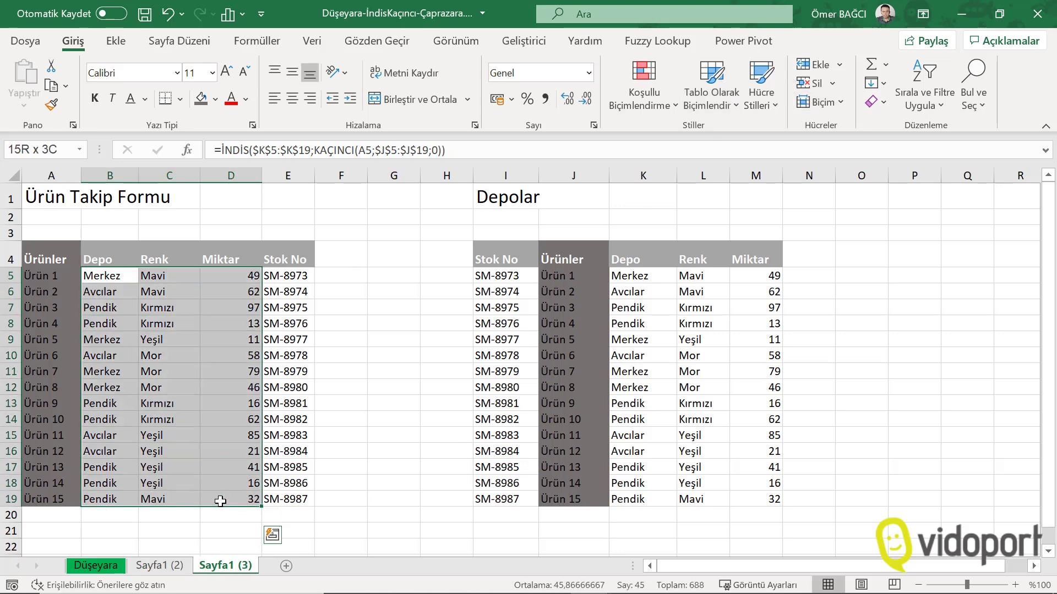
click(871, 102)
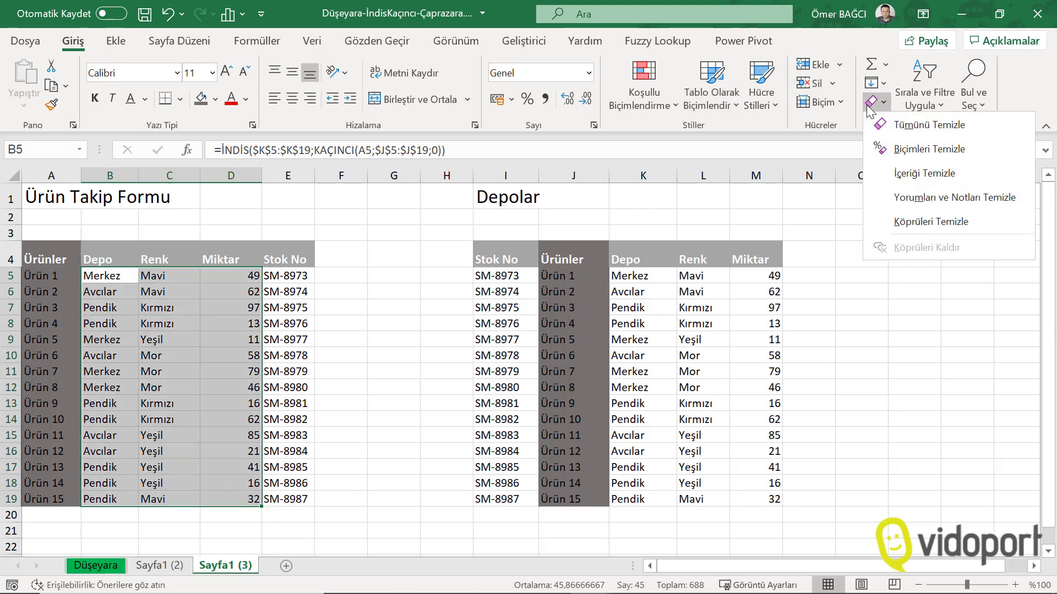
click(895, 125)
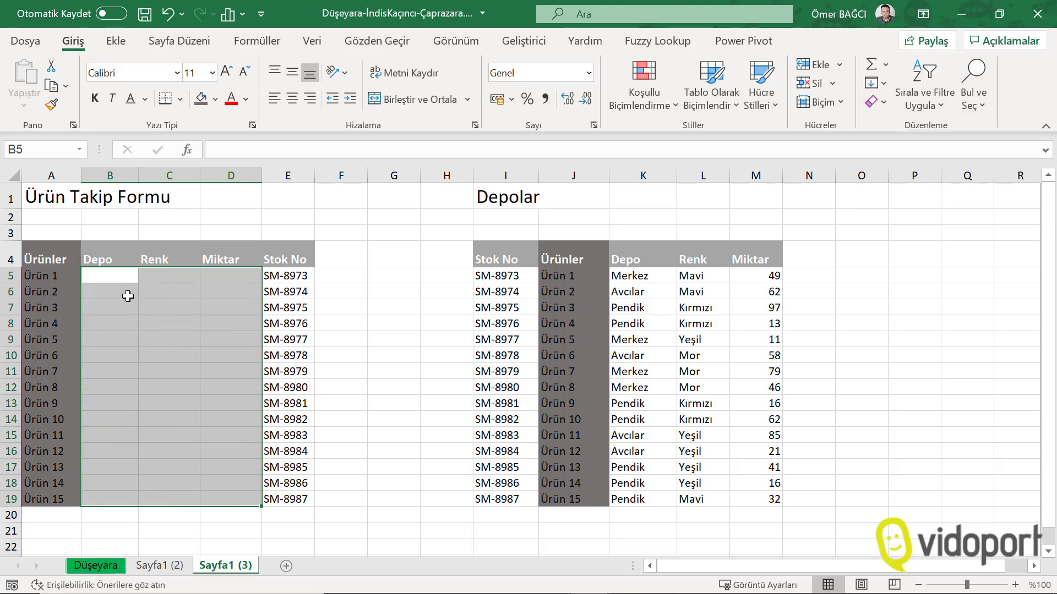
click(160, 565)
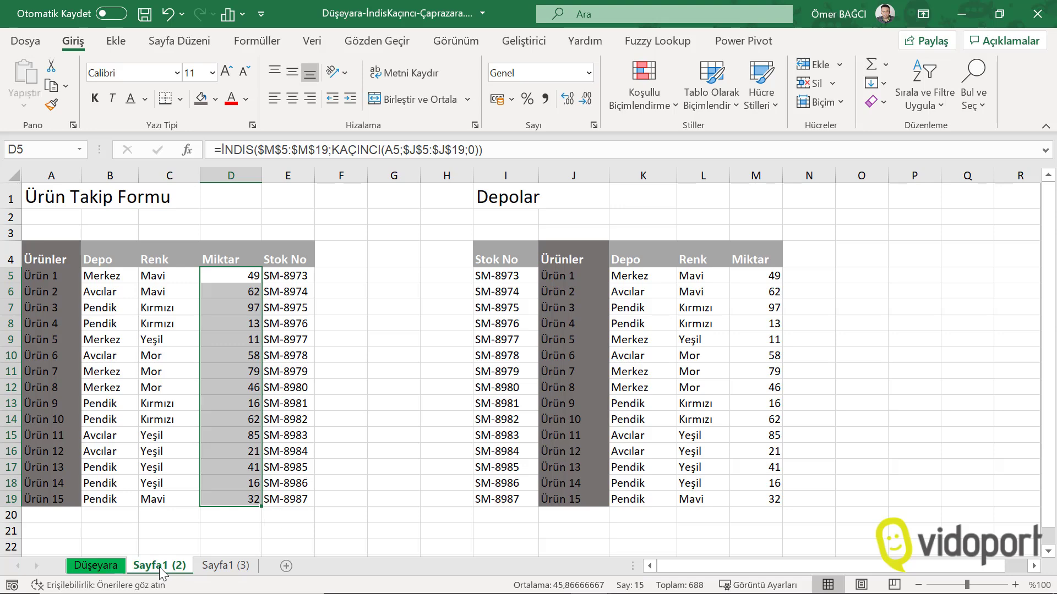
Rename the Sayfa1 (2) tab to 'İndis-Kaçıncı', then switch to Sayfa1 (3)
double_click(159, 565)
text(İnndis)
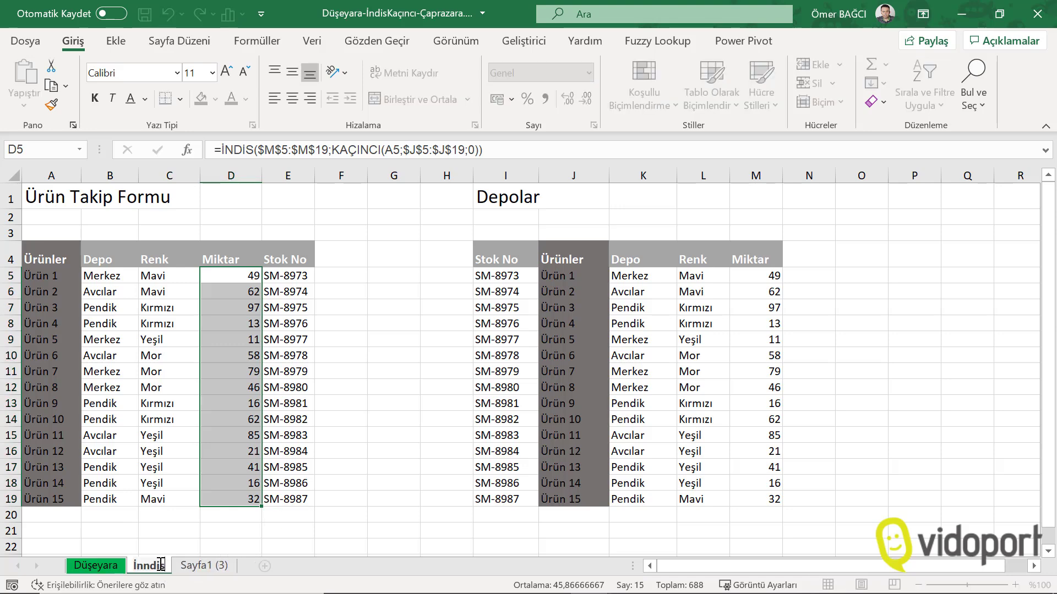
key(BackSpace)
key(BackSpace)
key(BackSpace)
text(d)
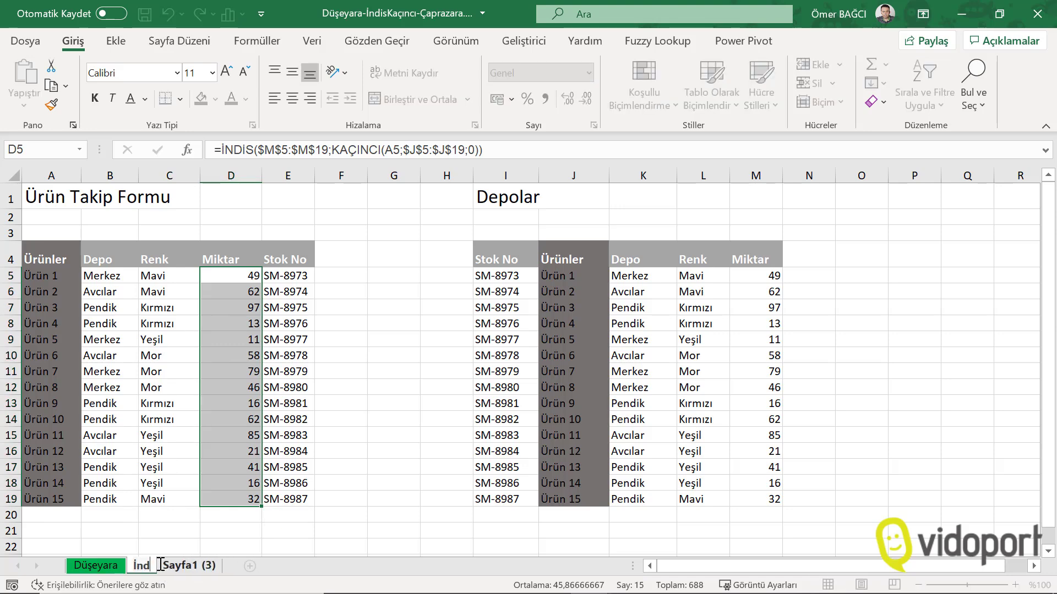
text(is-Kaçı)
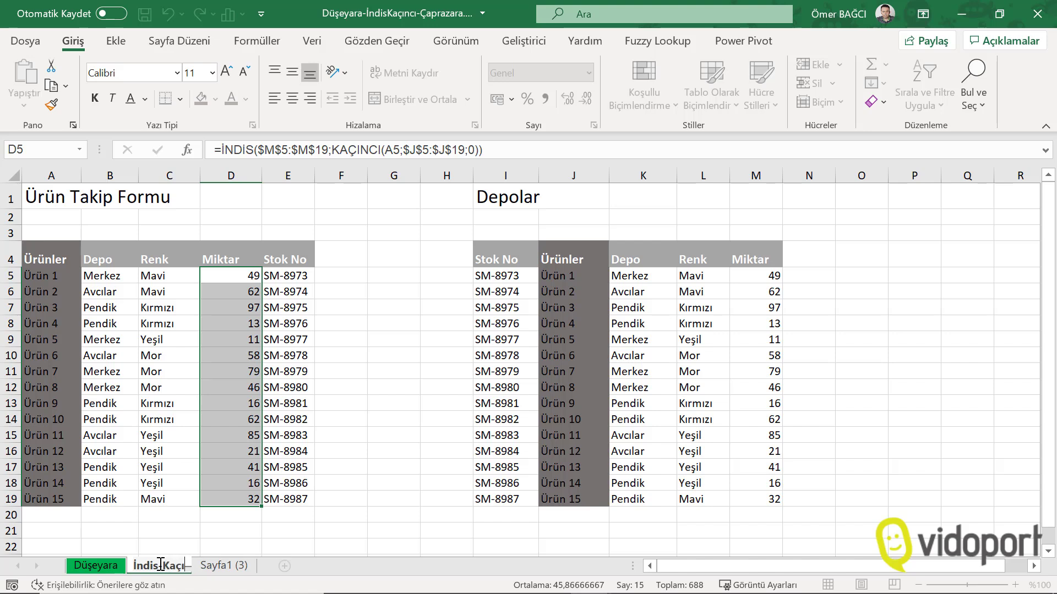
text(ncıı)
key(Return)
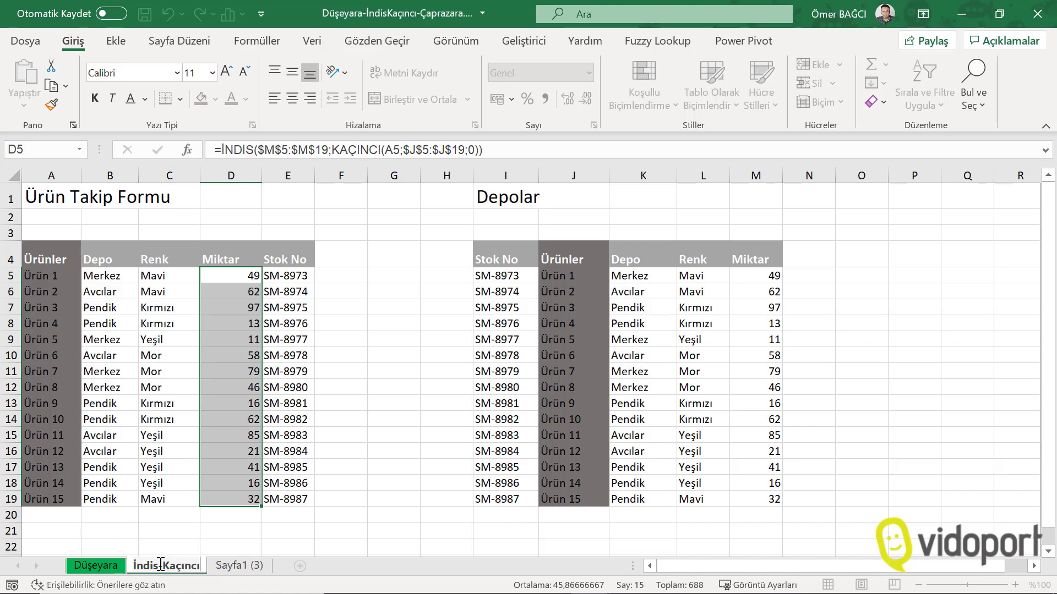
click(252, 567)
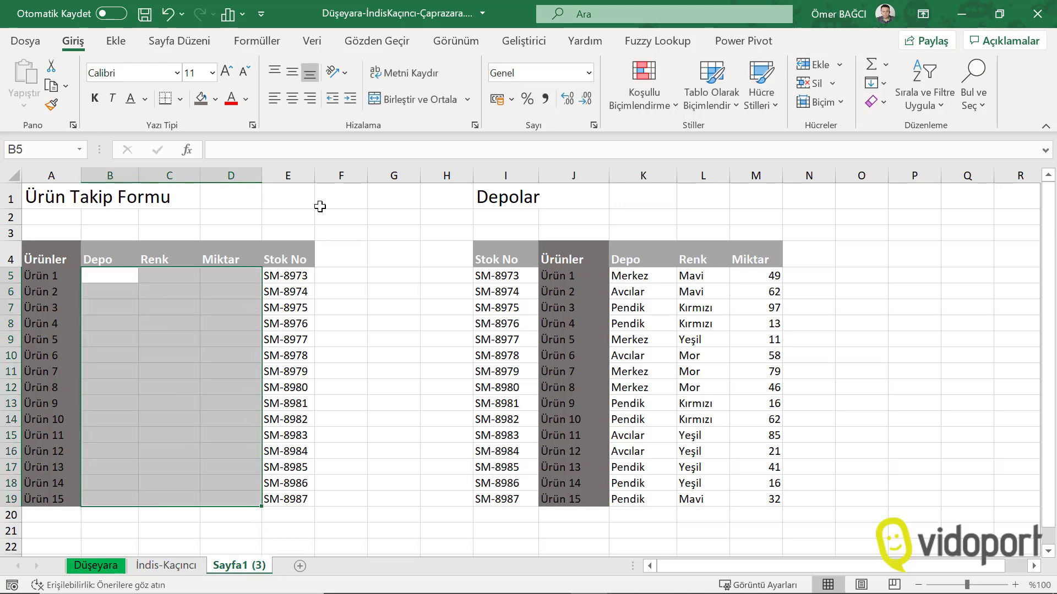
click(293, 198)
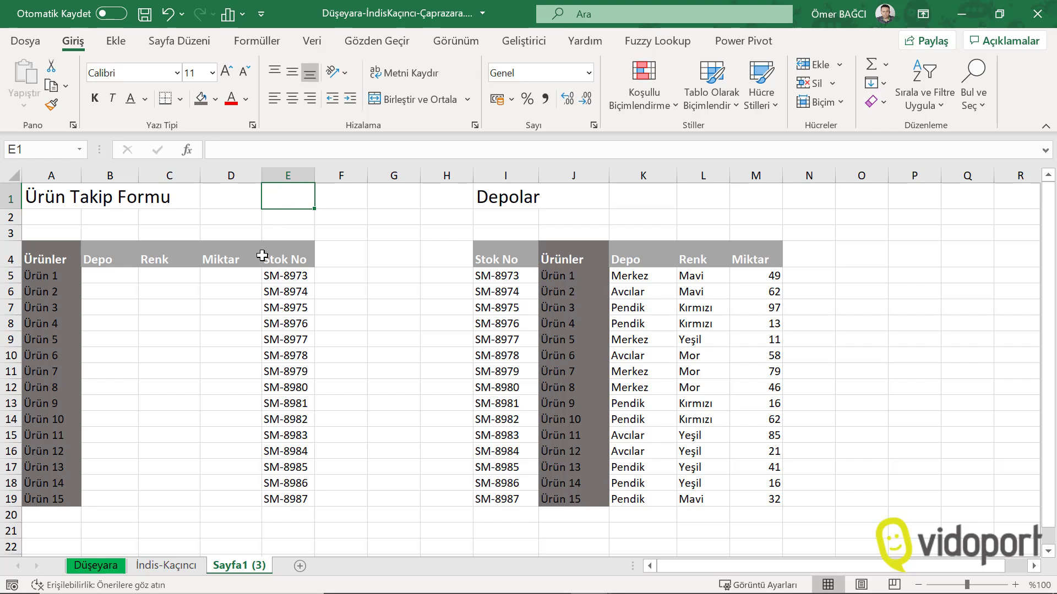
click(122, 280)
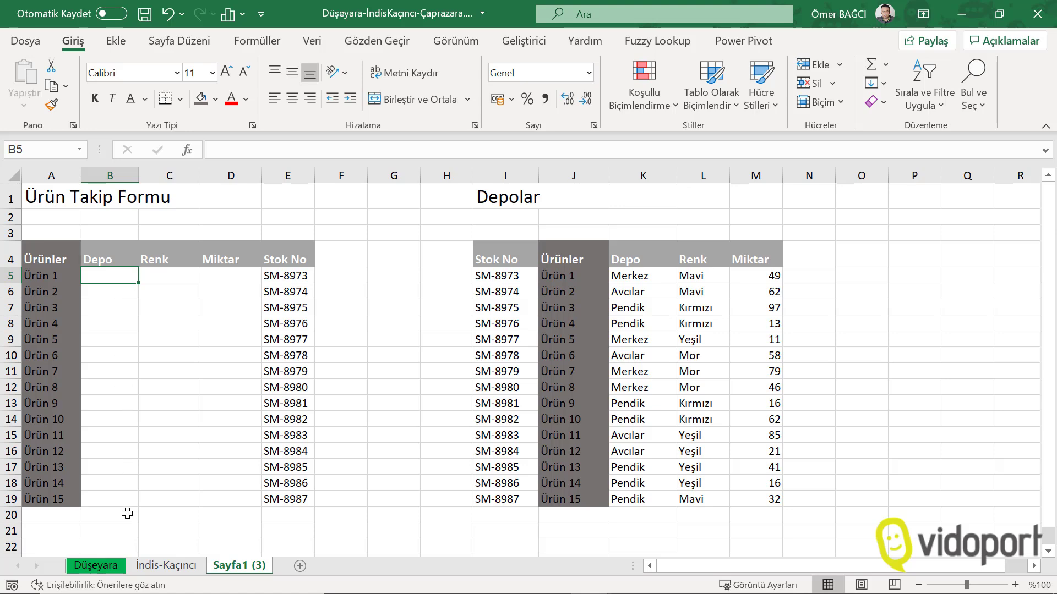
click(124, 566)
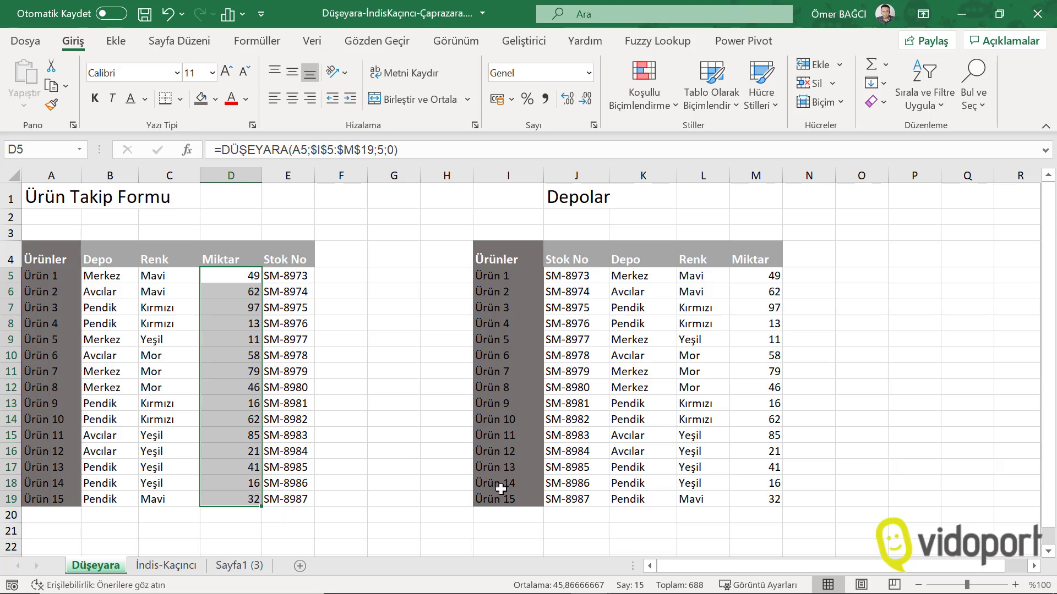
click(238, 566)
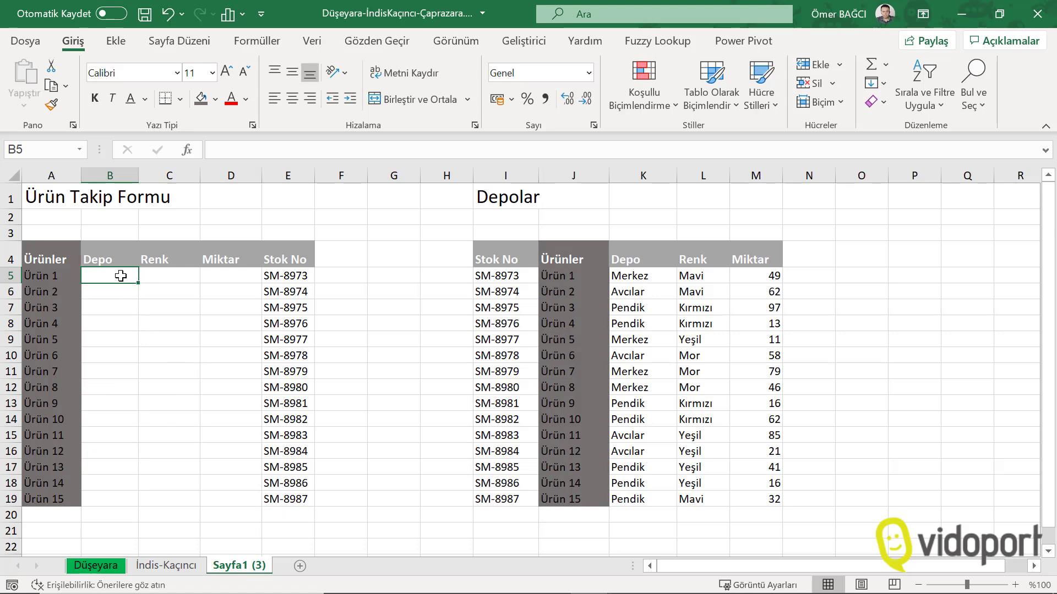
Start a ÇAPRAZARA formula in B5 that looks up A5 in the absolute range $J$5:$J$19
text(=ça)
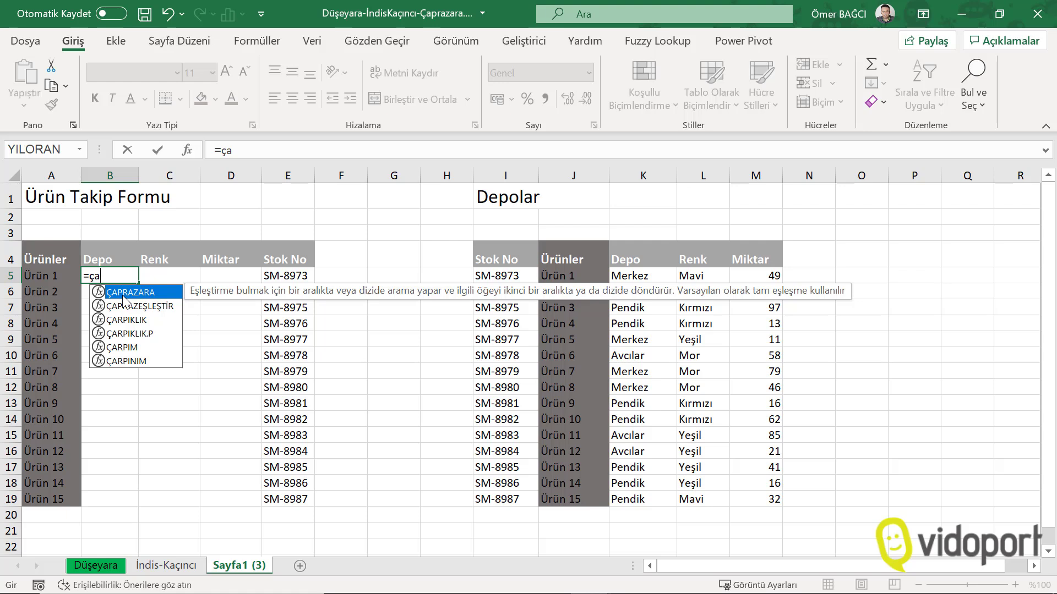
double_click(123, 296)
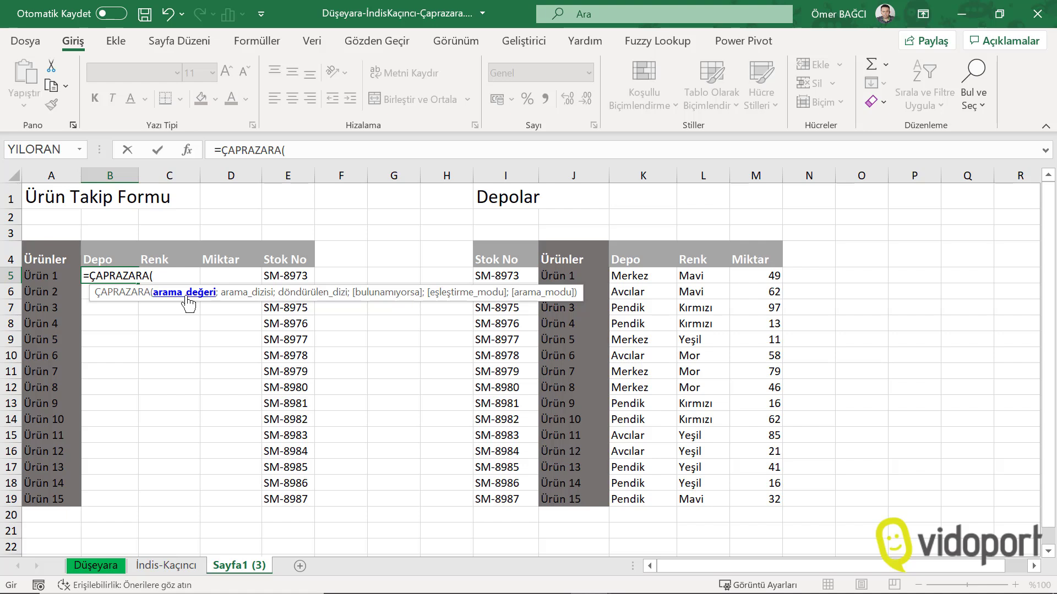
click(60, 275)
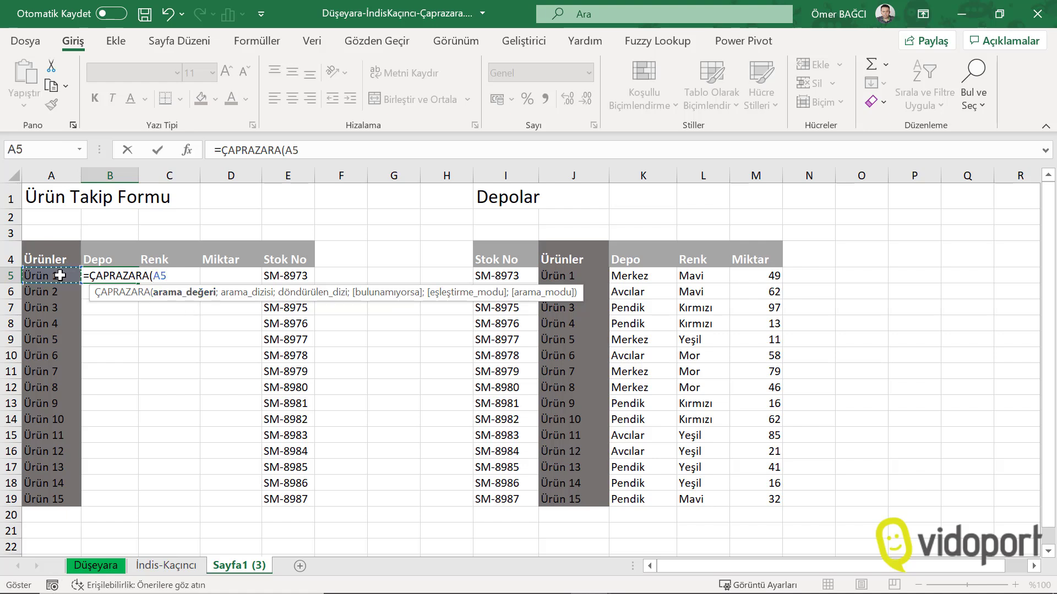
text(;)
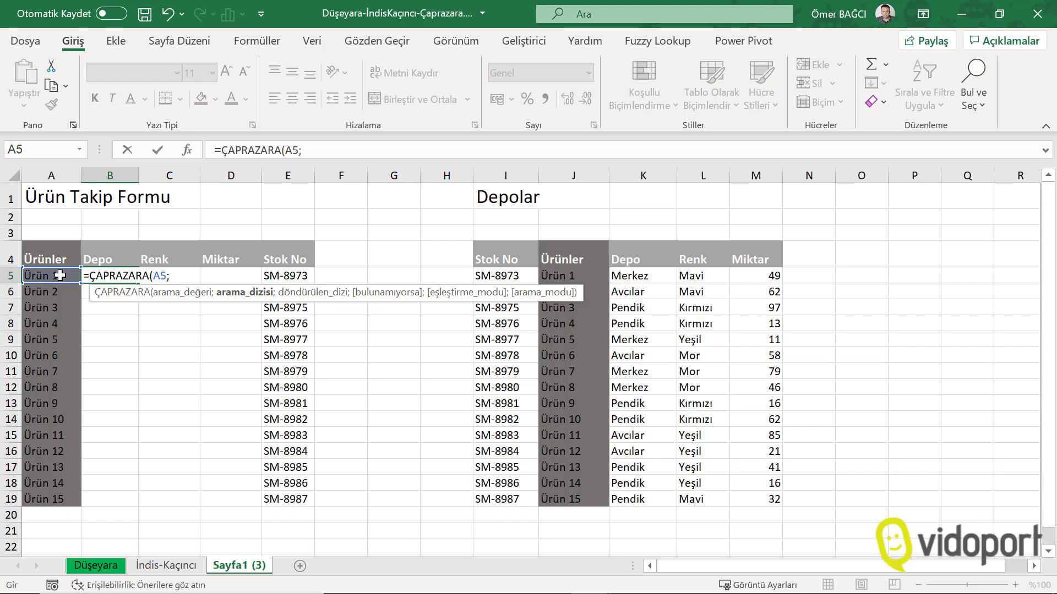
click(574, 276)
drag(577, 285, 575, 498)
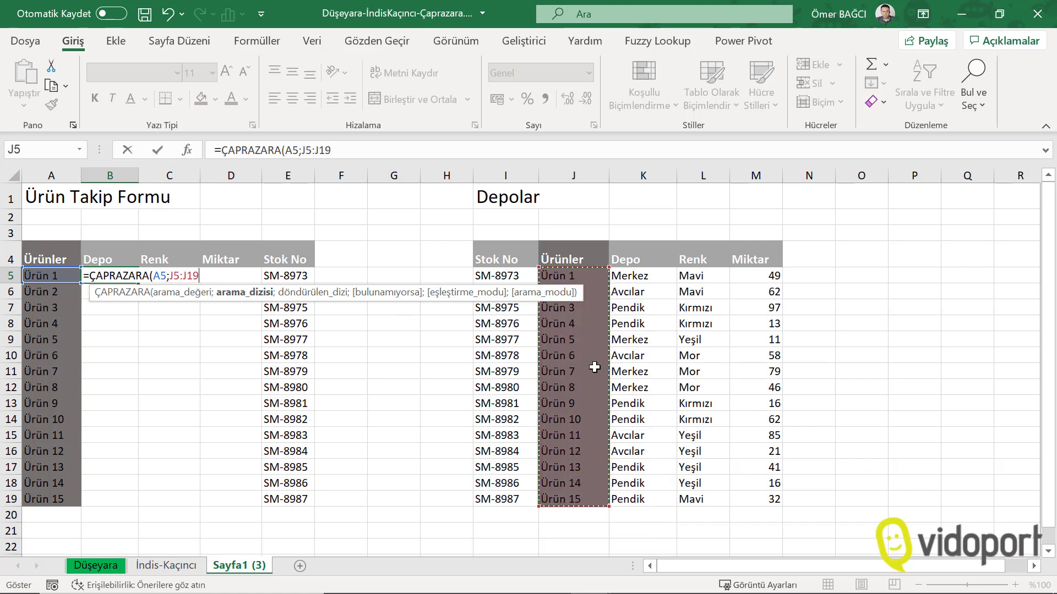
key(F4)
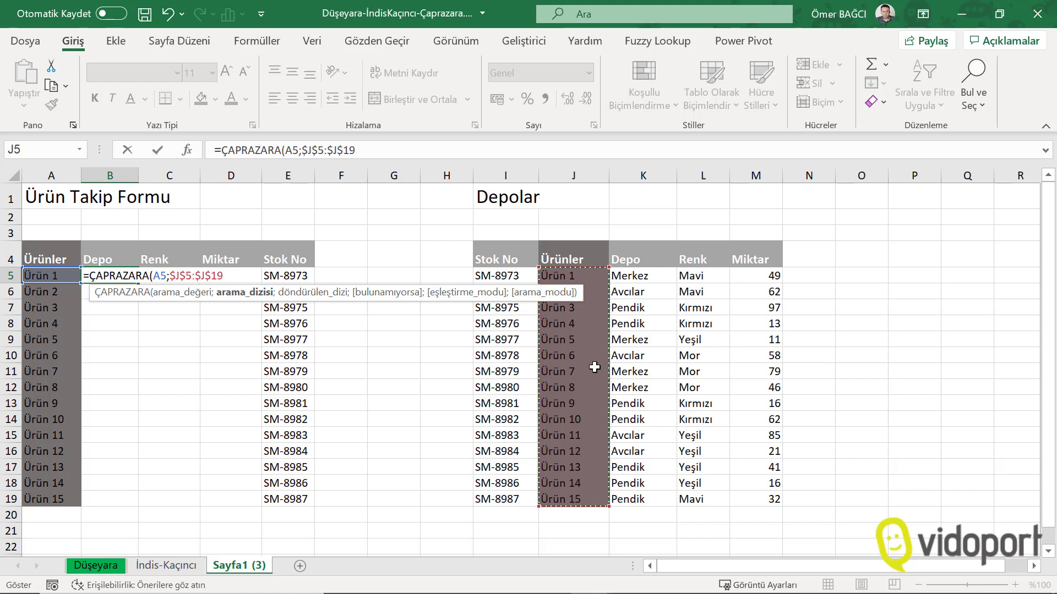
Finish the formula with return range $K$5:$K$19 and match mode 0, so B5 shows Merkez
text(,)
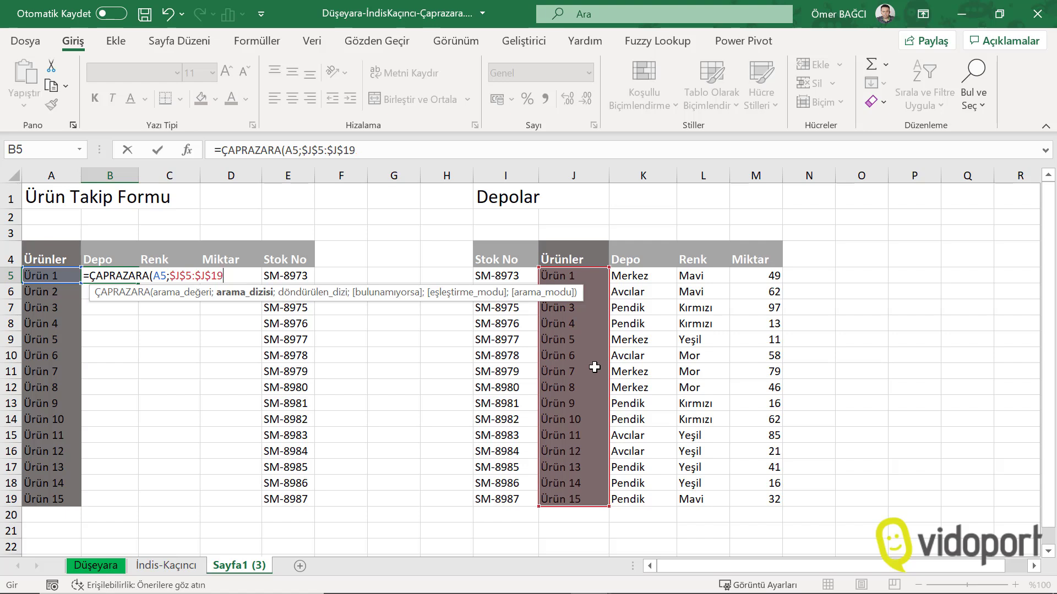
text(;)
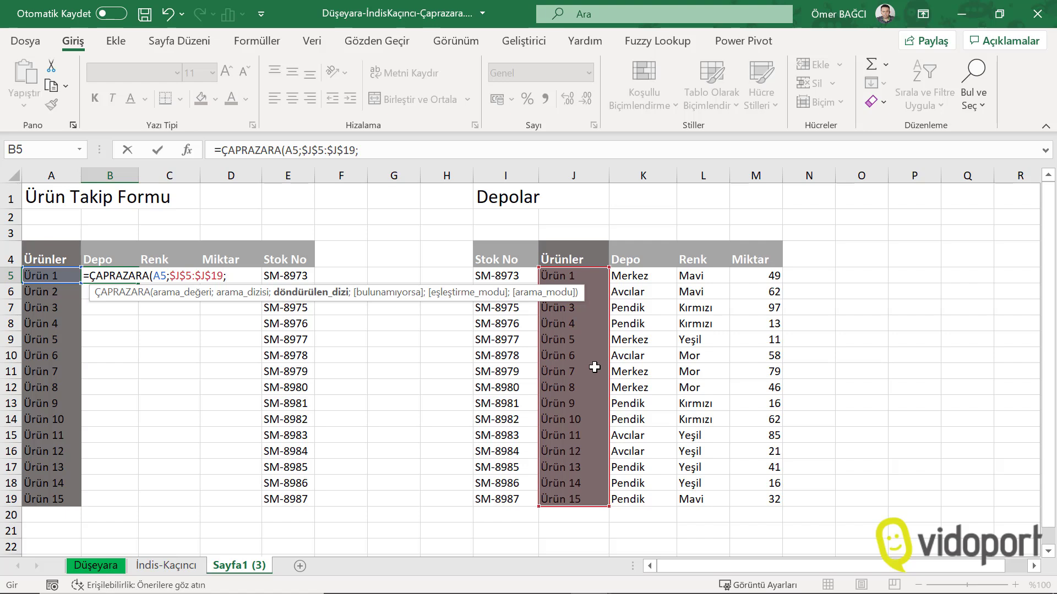
click(656, 283)
drag(655, 283, 652, 500)
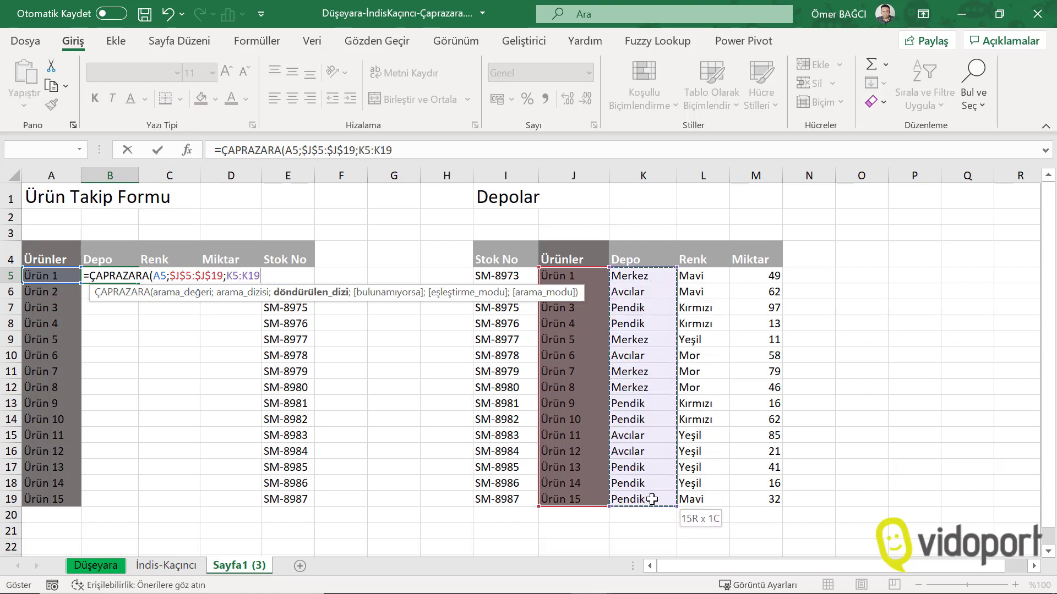
key(F4)
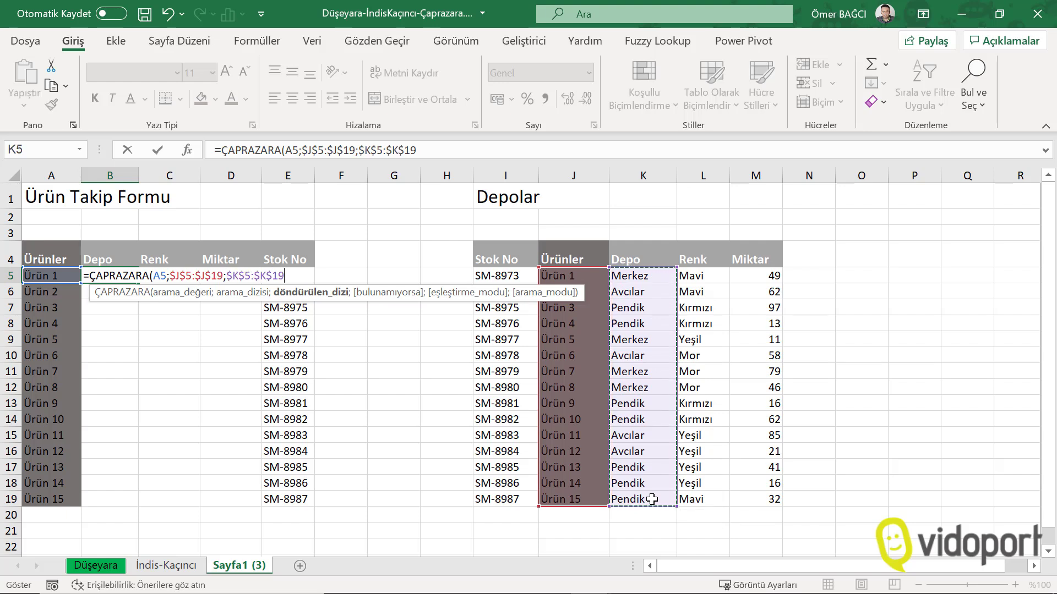
text(;)
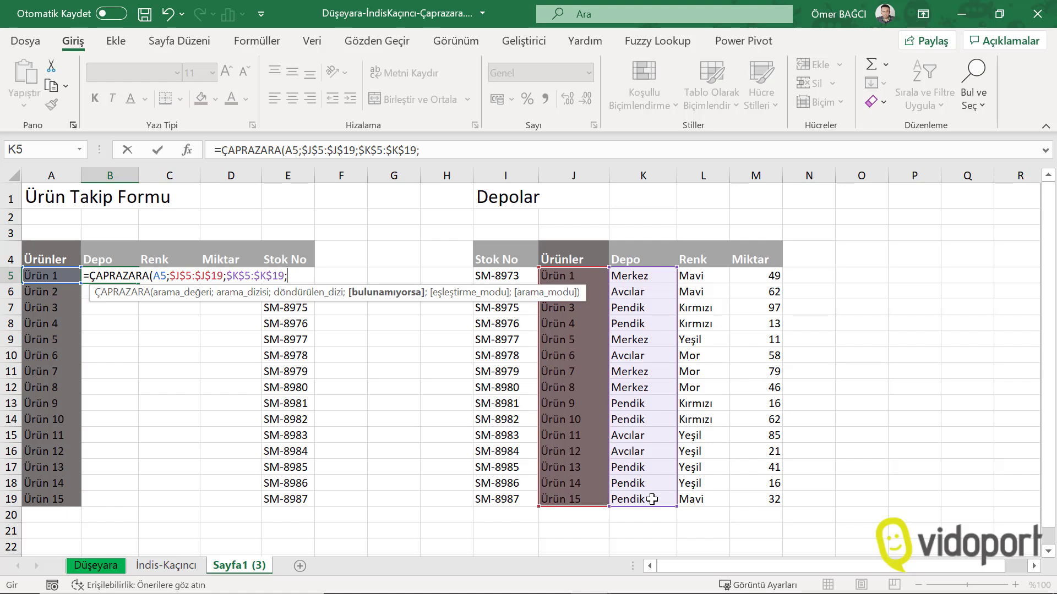
text(;)
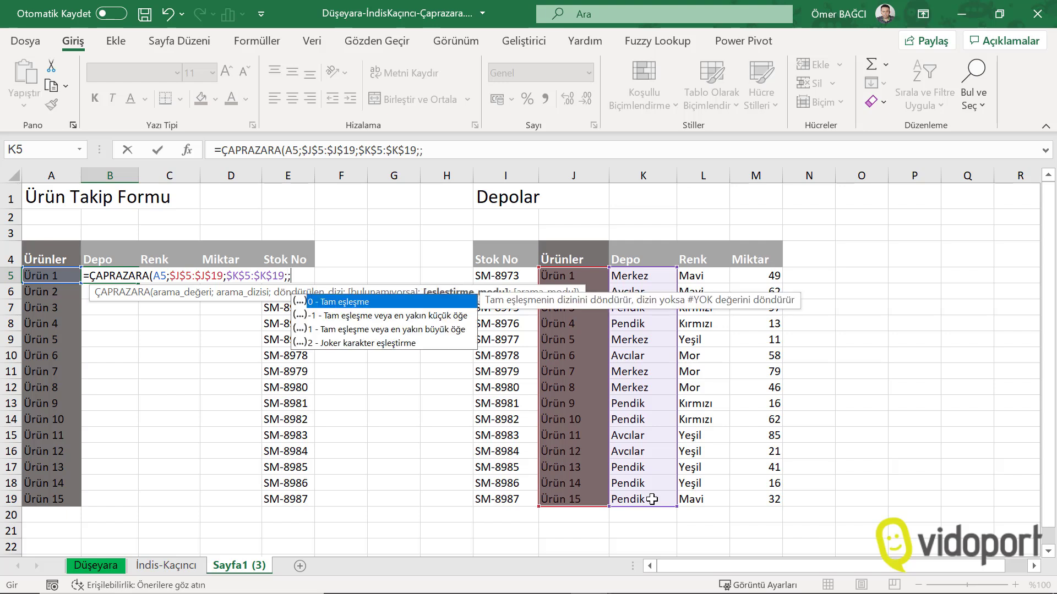
text(0;1)
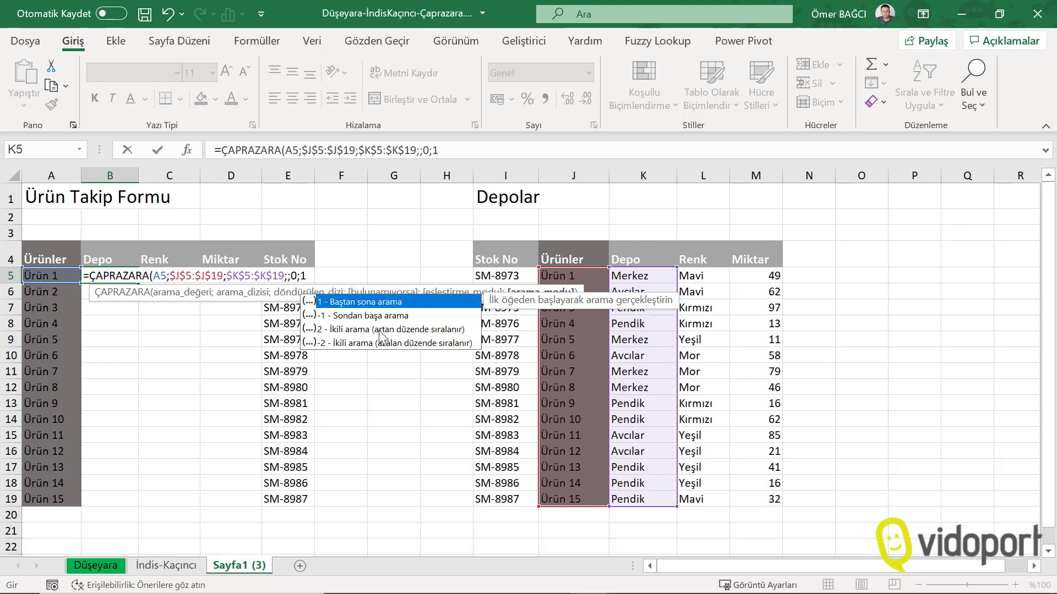
text())
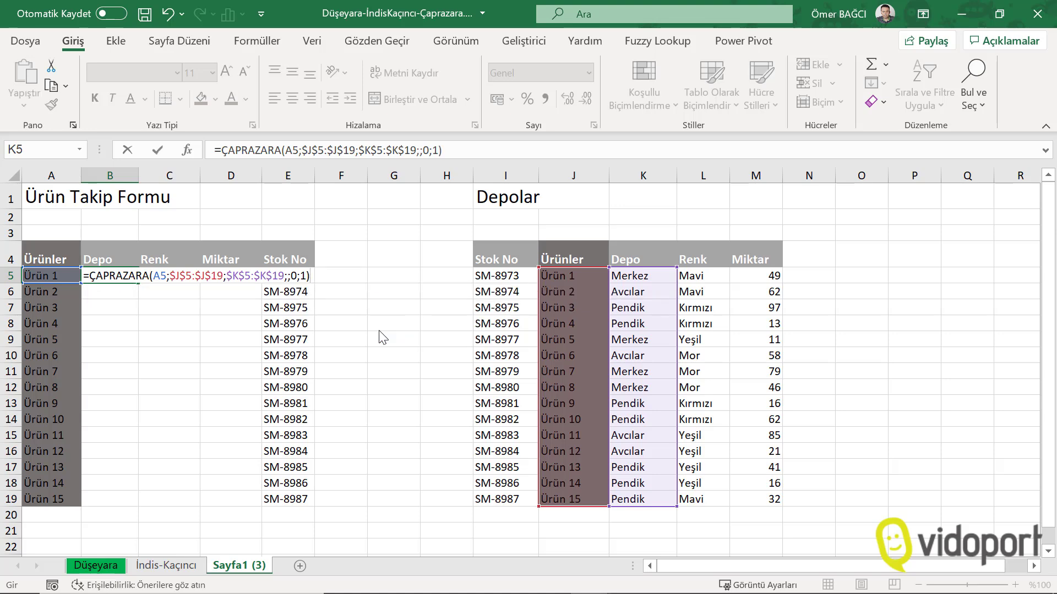
key(Return)
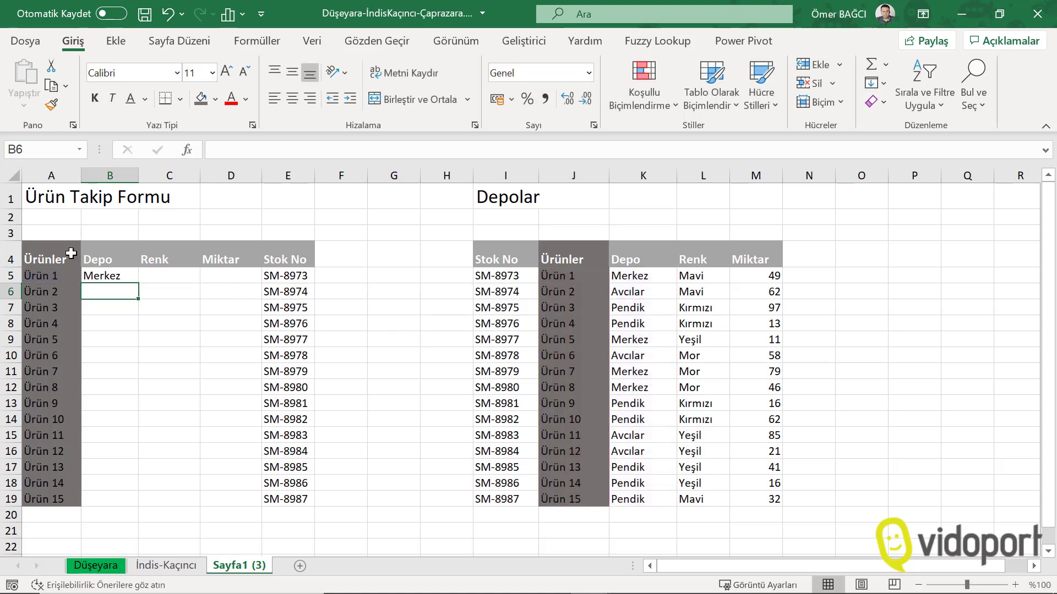
click(133, 276)
Fill Depo down to row 19 and start C5's ÇAPRAZARA, looking up A5 in $J$5:$J$19
double_click(139, 286)
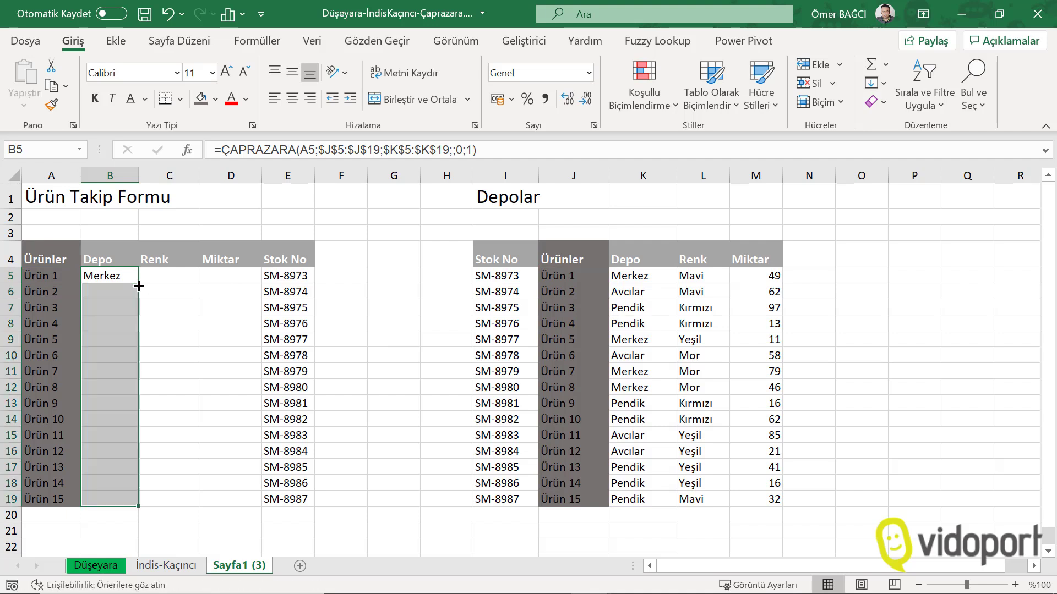
click(169, 269)
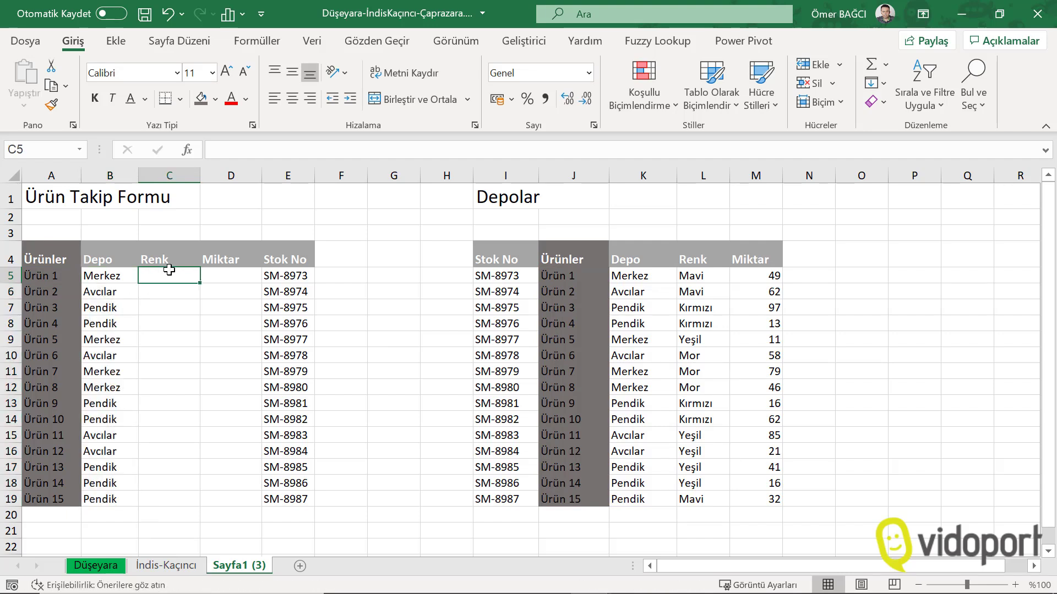
text(=çap)
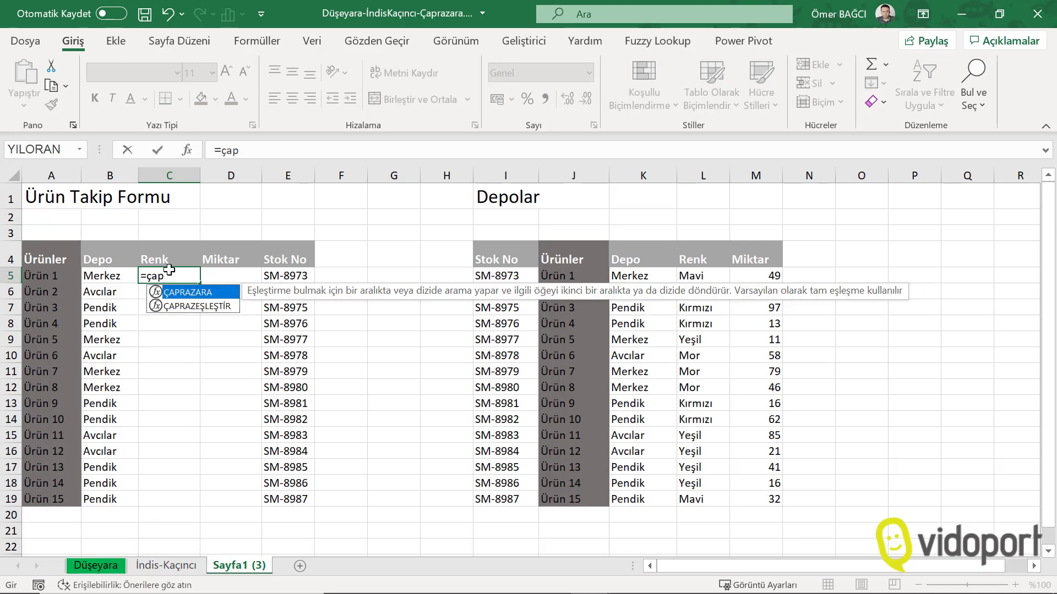
key(Tab)
click(39, 276)
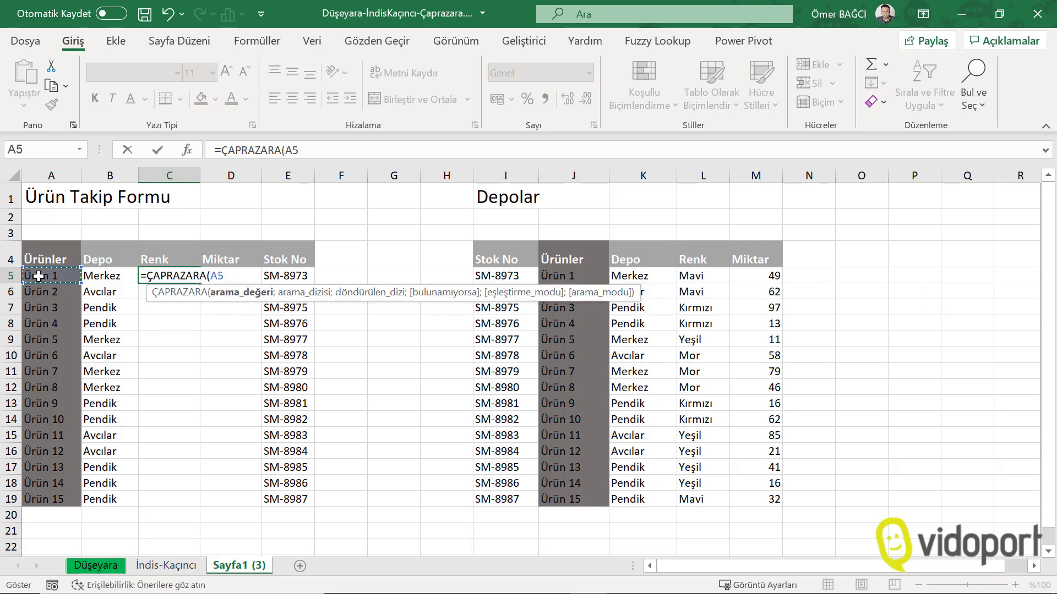
text(;)
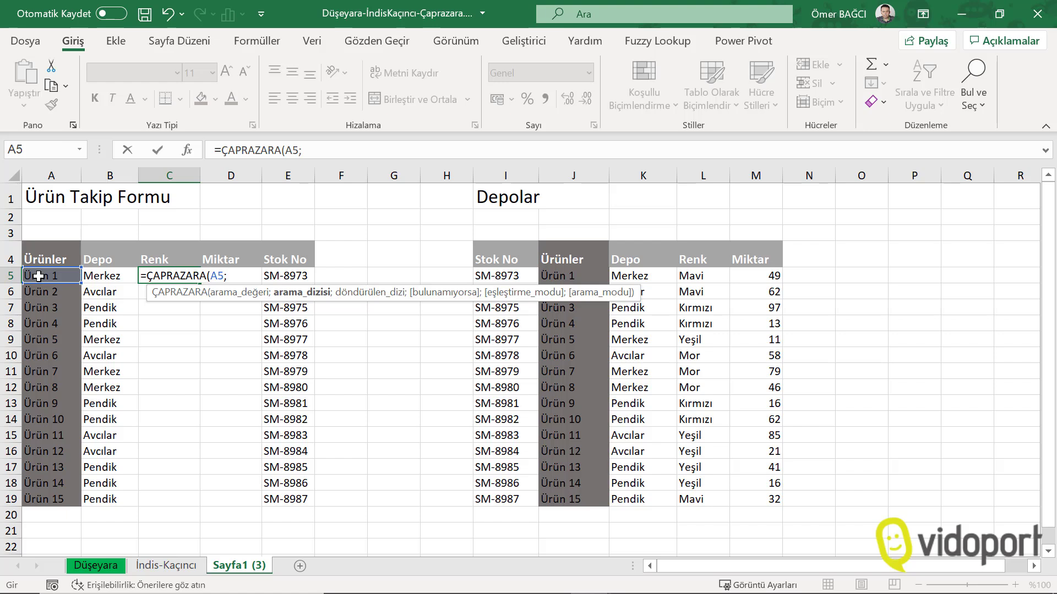
drag(558, 273, 562, 499)
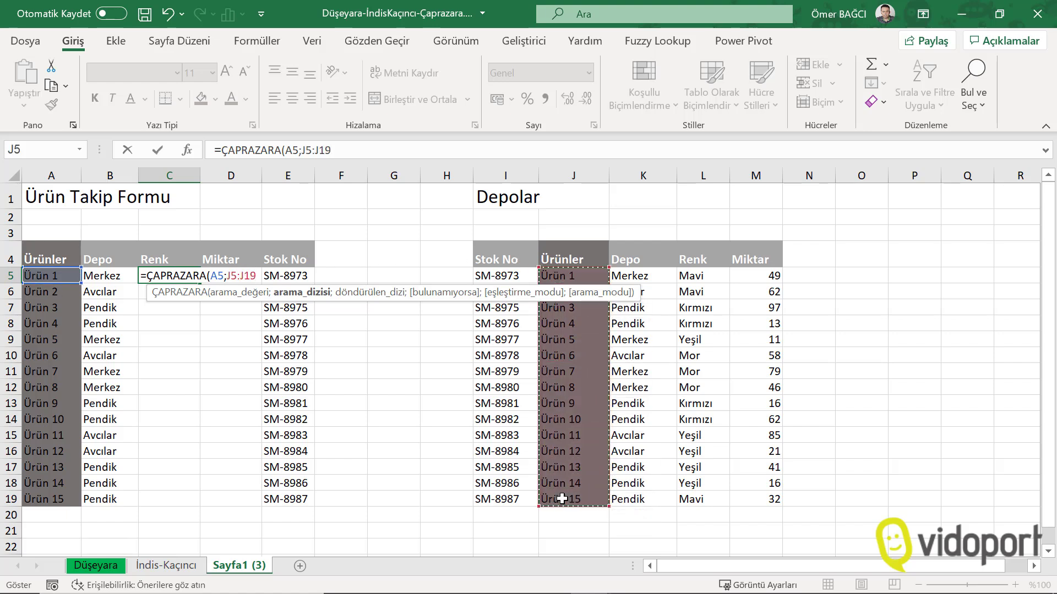
key(F4)
Complete C5 to return colours from $L$5:$L$19 and copy it down to row 19
text($J$19,)
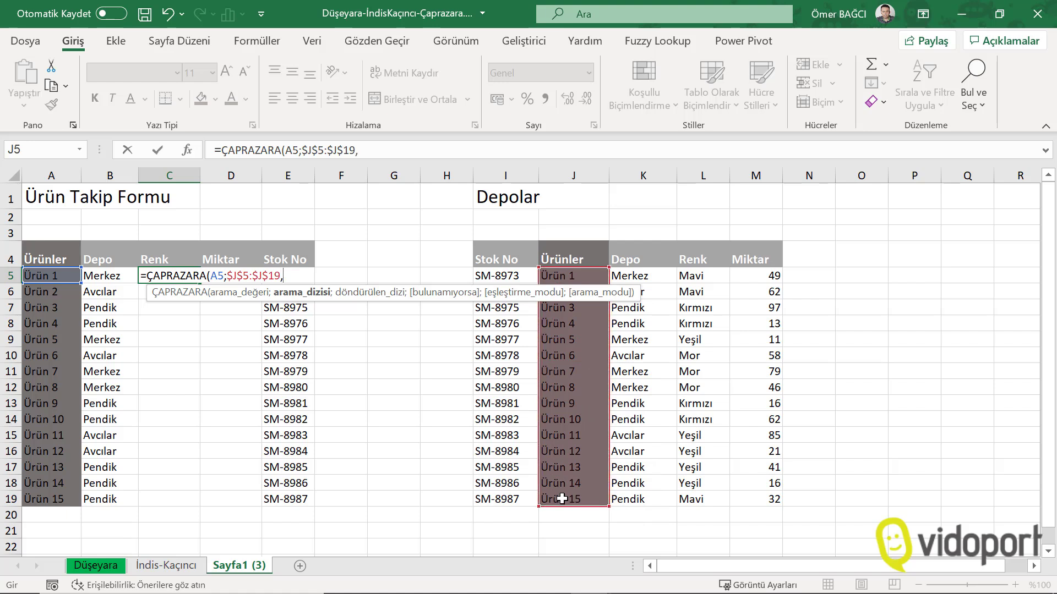
key(BackSpace)
text(;)
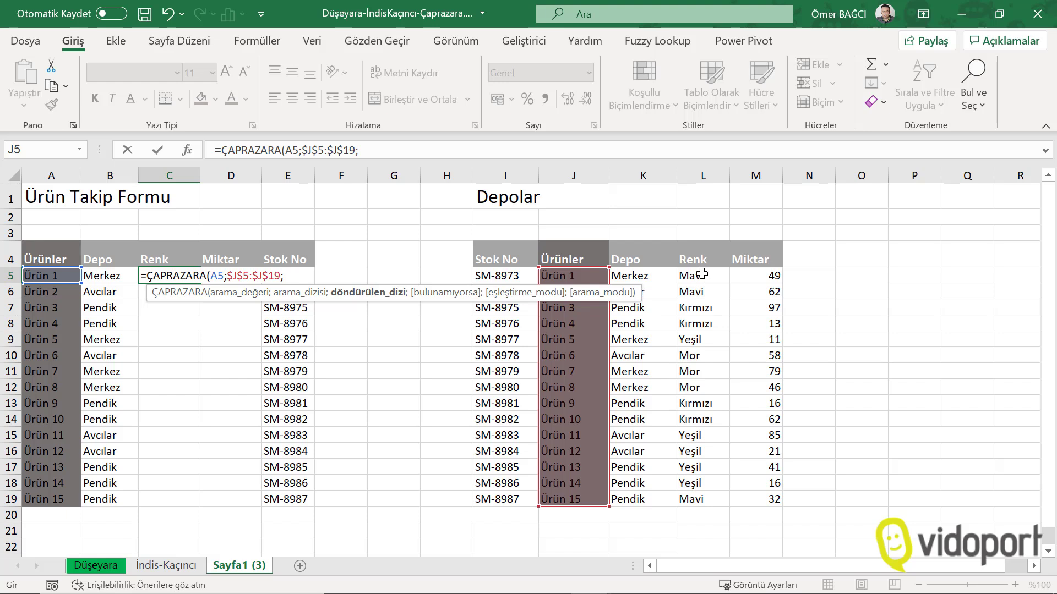
drag(702, 273, 714, 500)
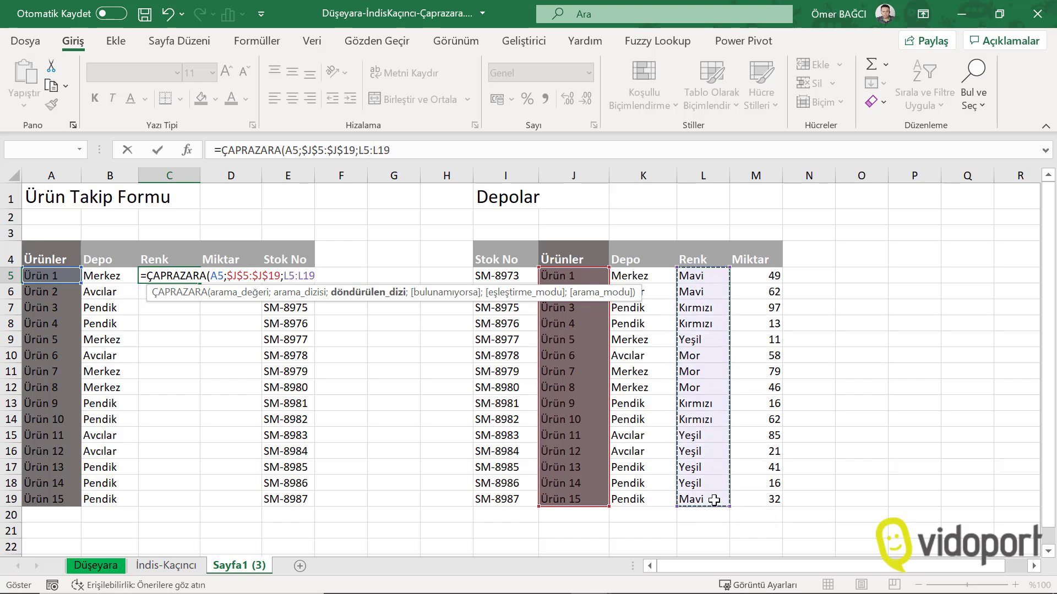
key(F4)
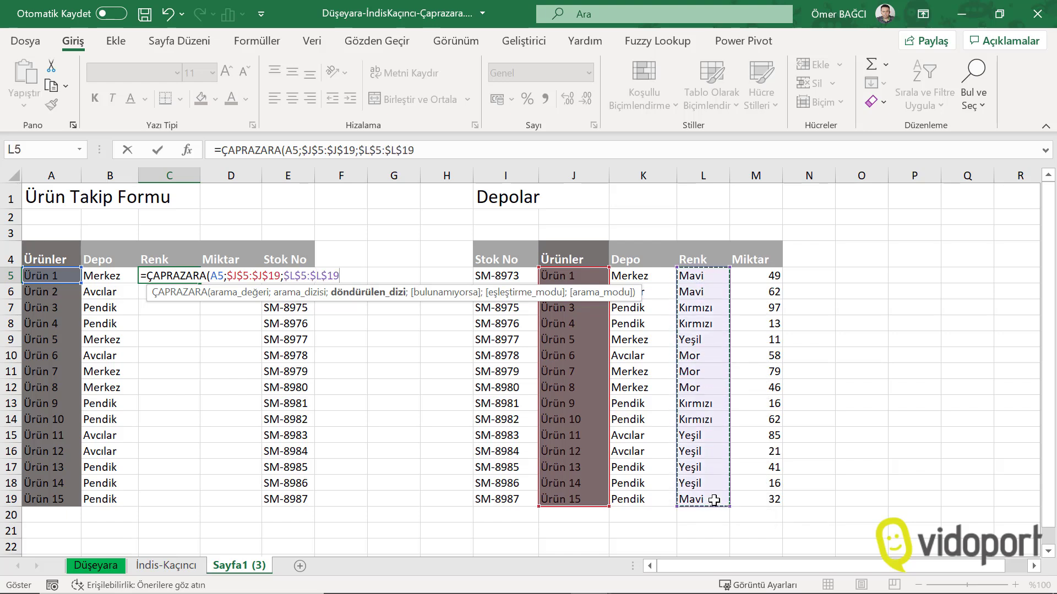
text(;)
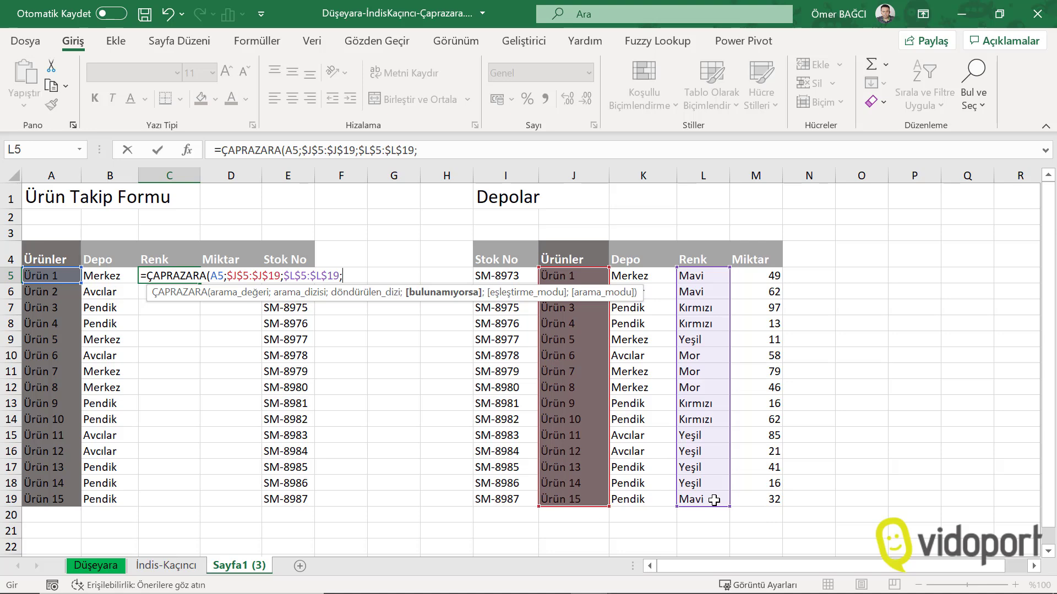
text(;)
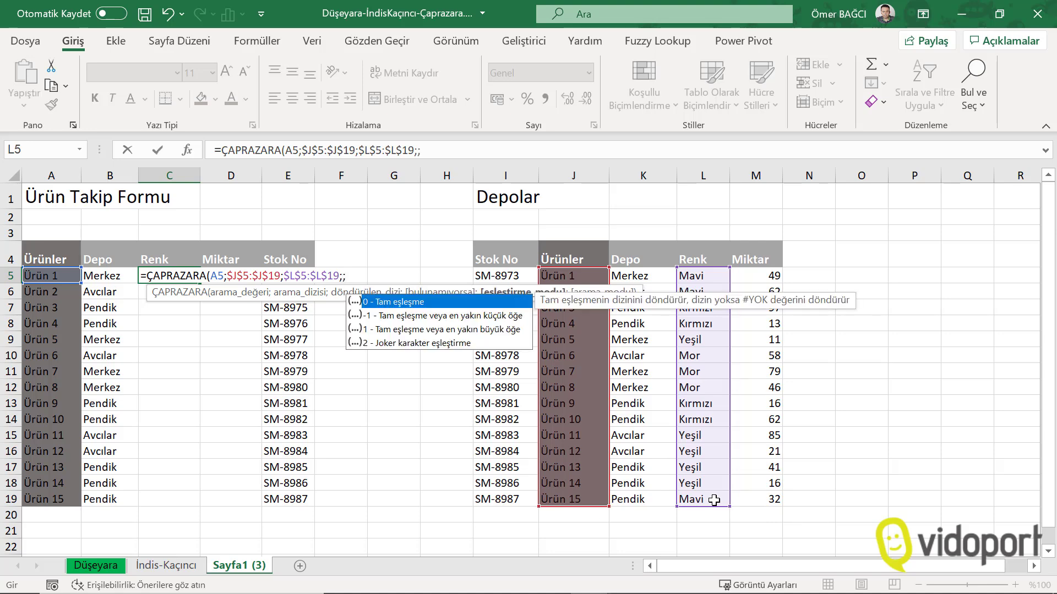
text(0)
text(;1)
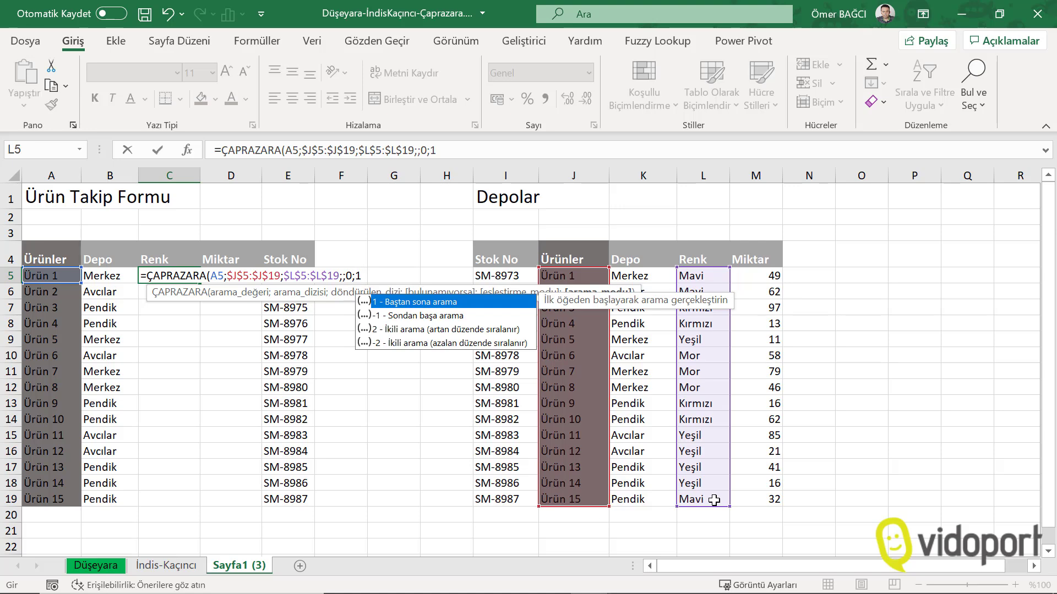
text())
key(Return)
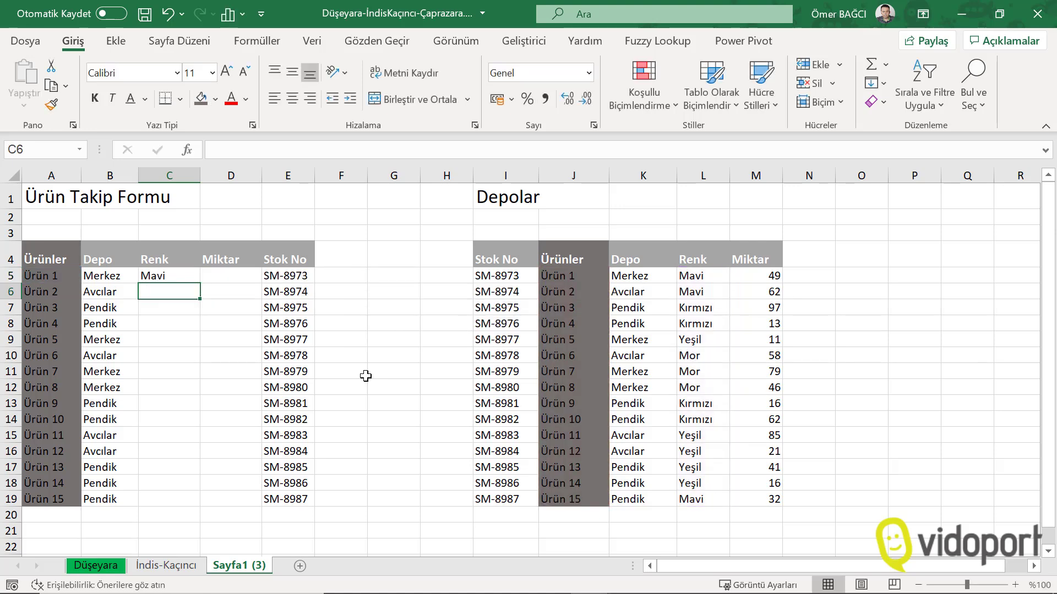
click(193, 278)
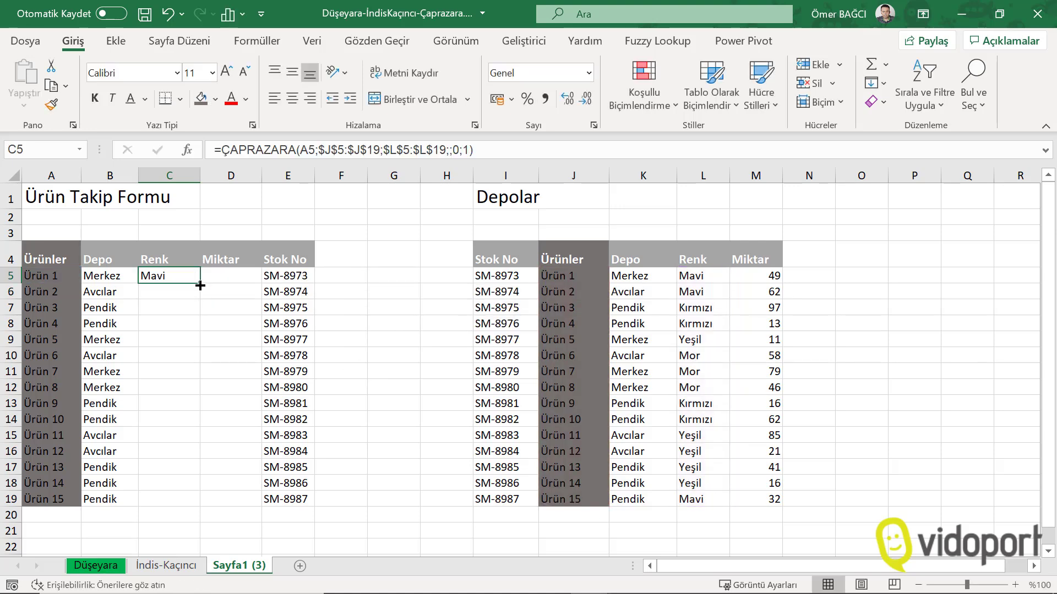
double_click(200, 285)
click(232, 273)
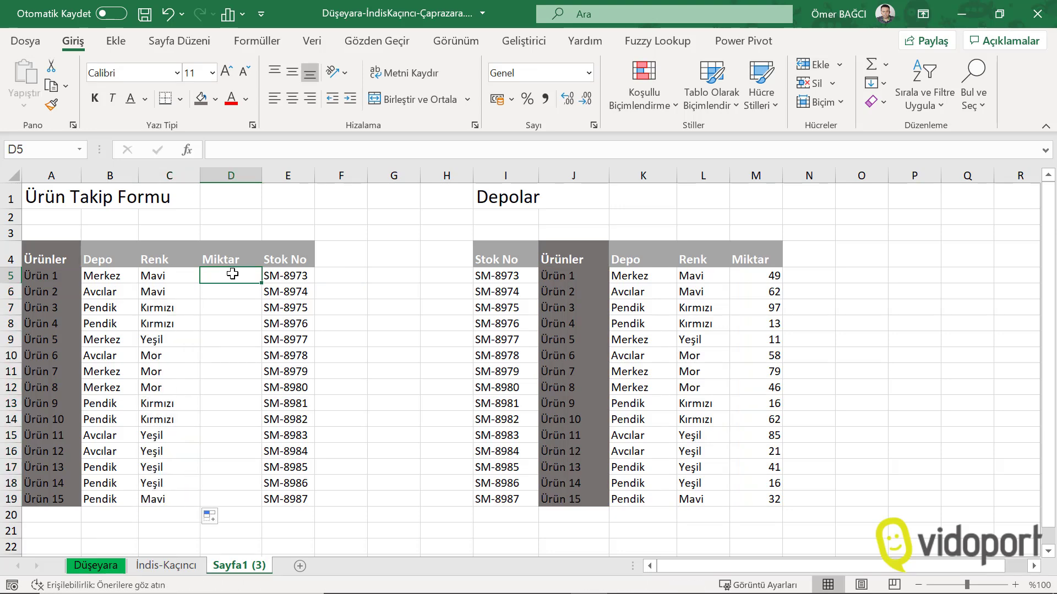
Enter =ÇAPRAZARA(A5;$J$5:$J$19;$M$5:$M$19;;0) in D5 to return the quantity
text(=)
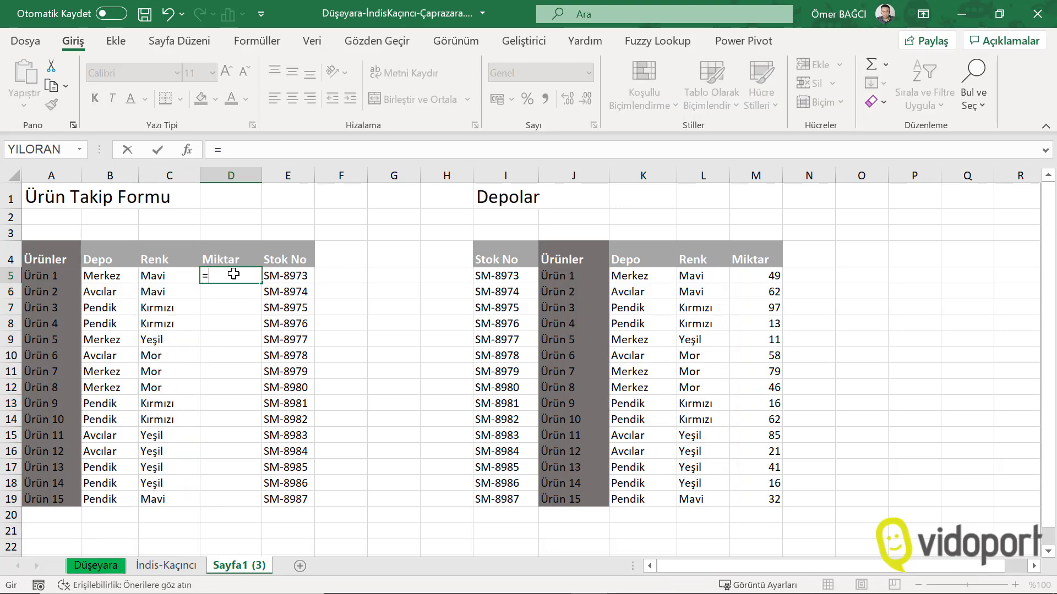
text(Çap)
key(Tab)
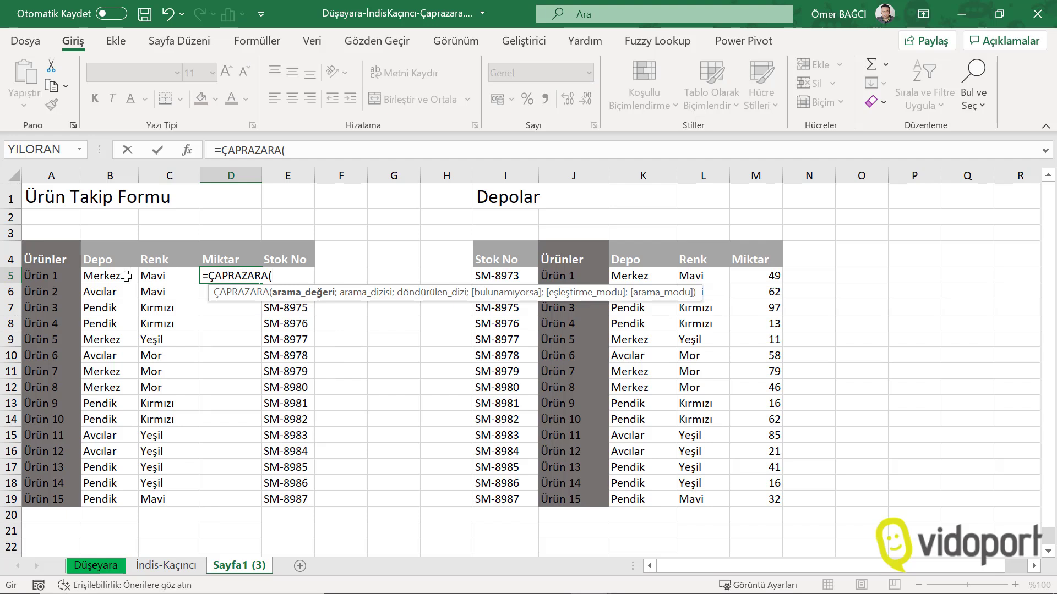
click(48, 274)
text(;)
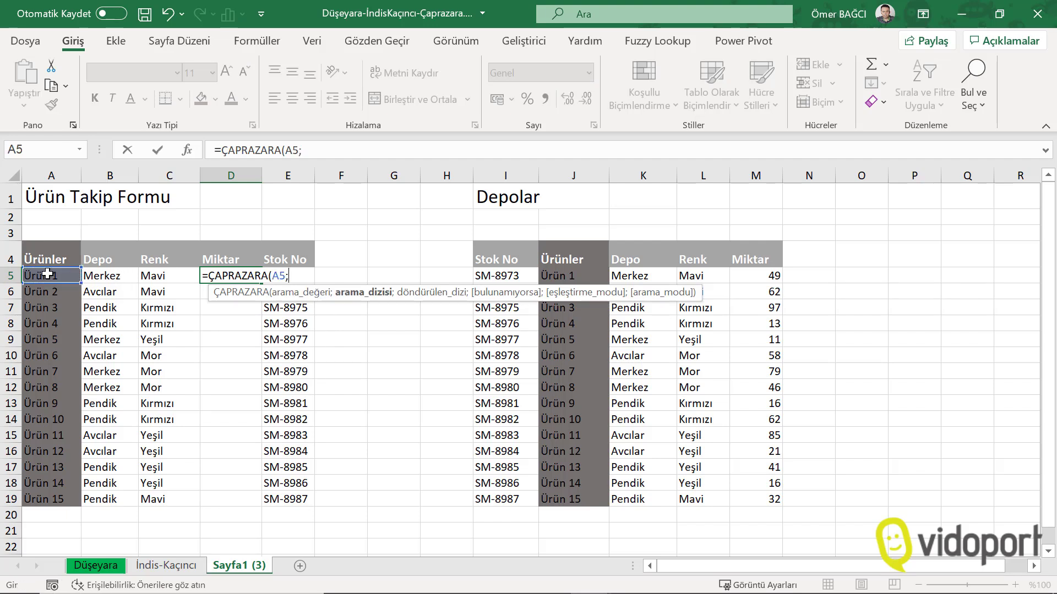
drag(565, 272, 598, 497)
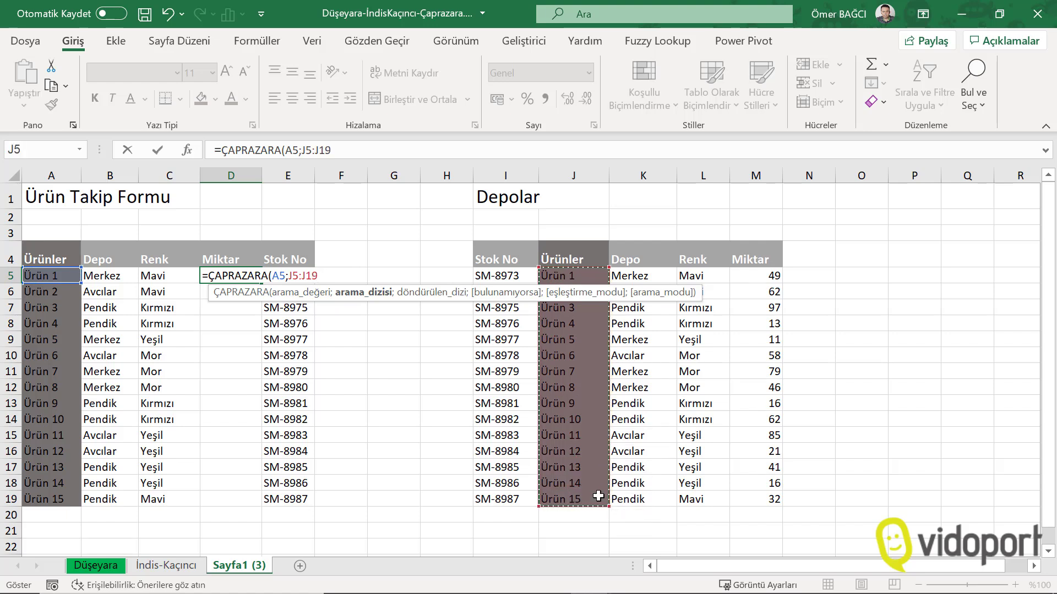
key(F4)
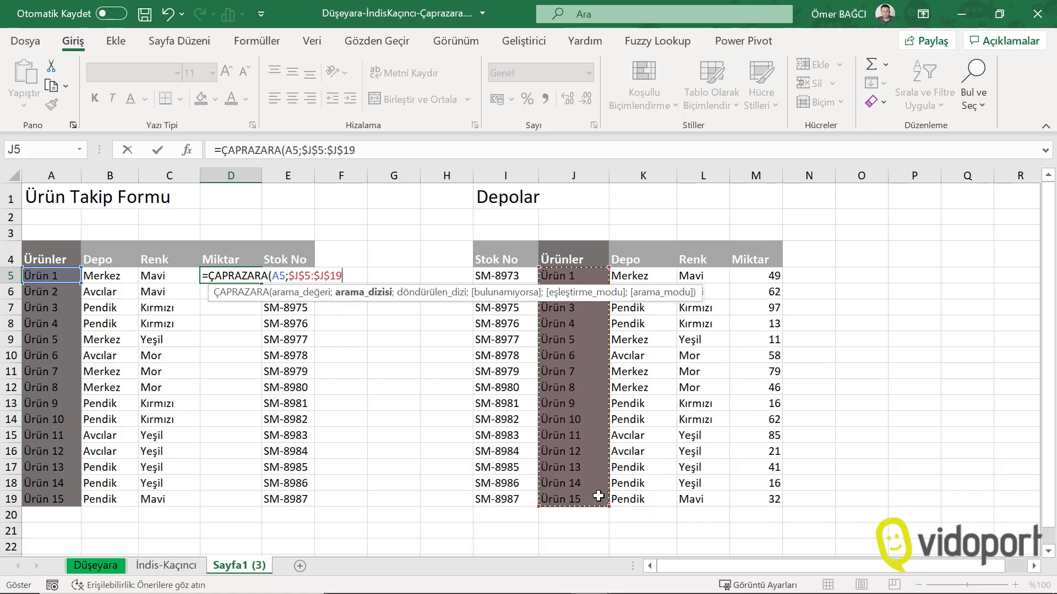
text(;)
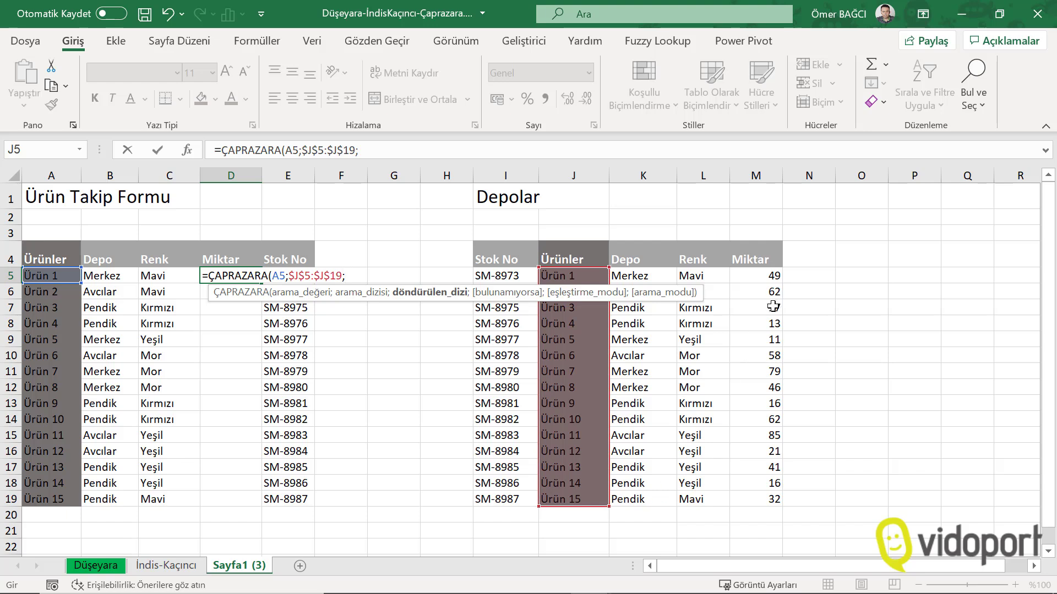
drag(772, 274, 767, 496)
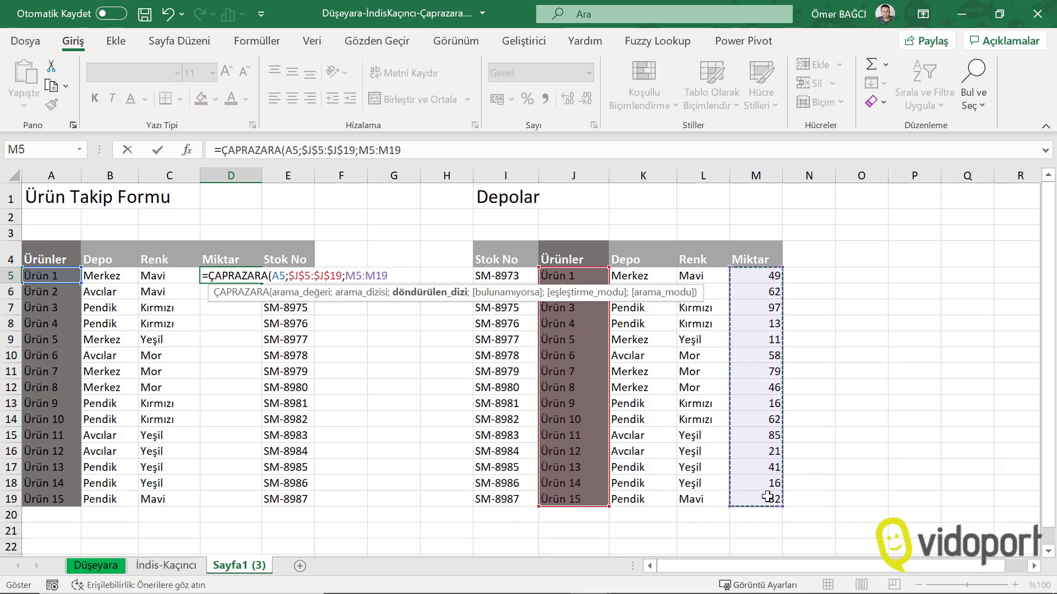
key(F4)
text($M$19;)
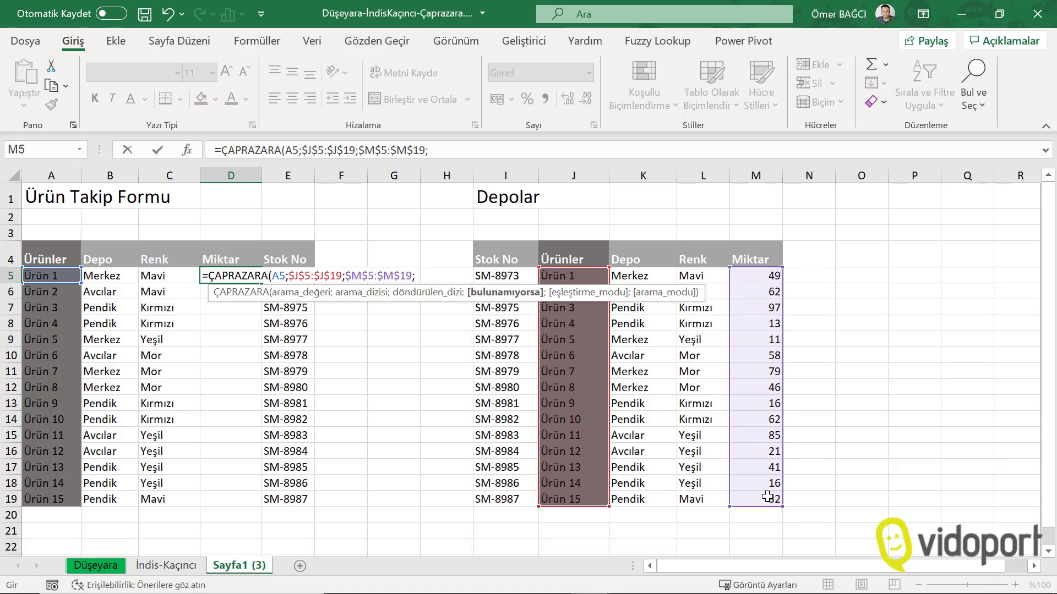
text(;)
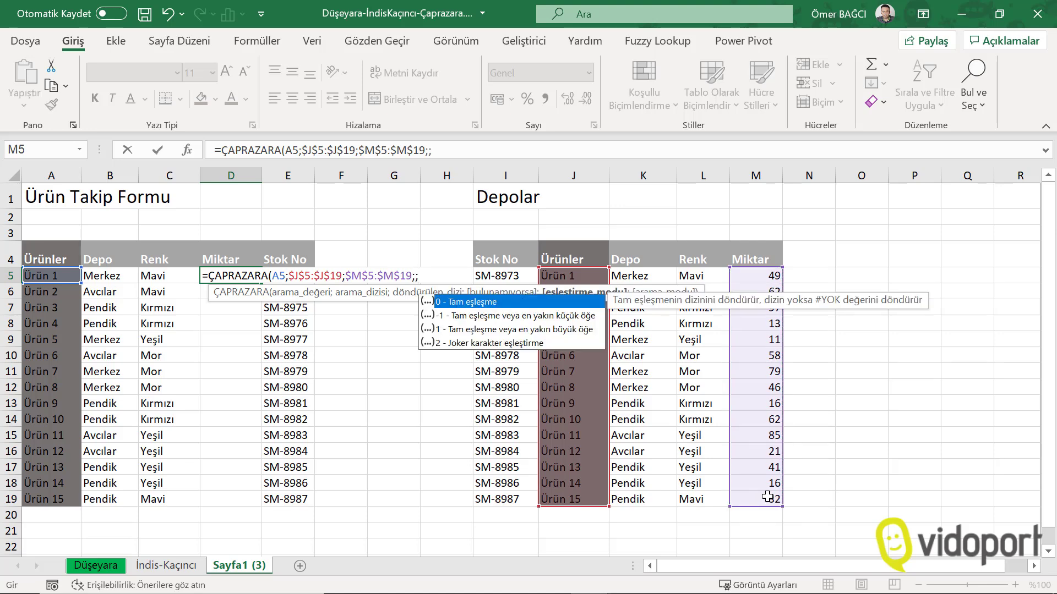
text(0))
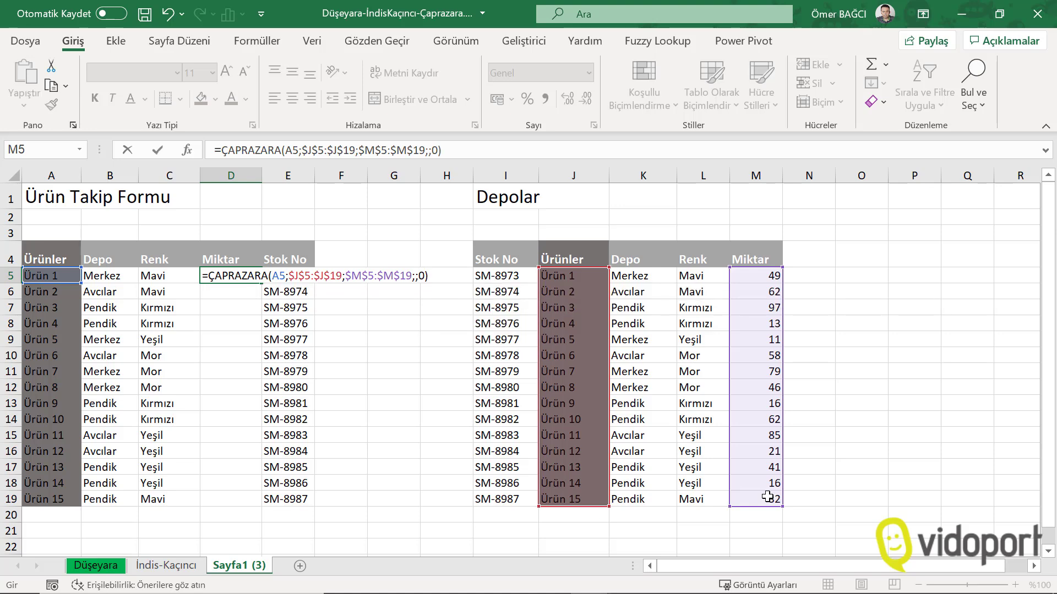
key(Return)
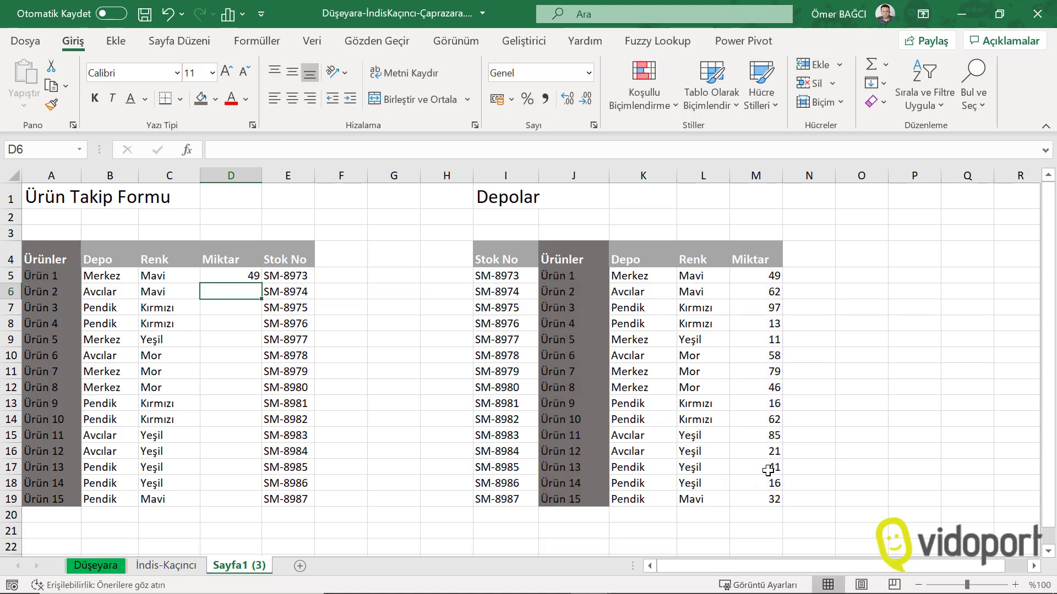
Copy D5's quantity formula down the Miktar column to row 19
click(253, 274)
key(Delete)
key(ctrl+z)
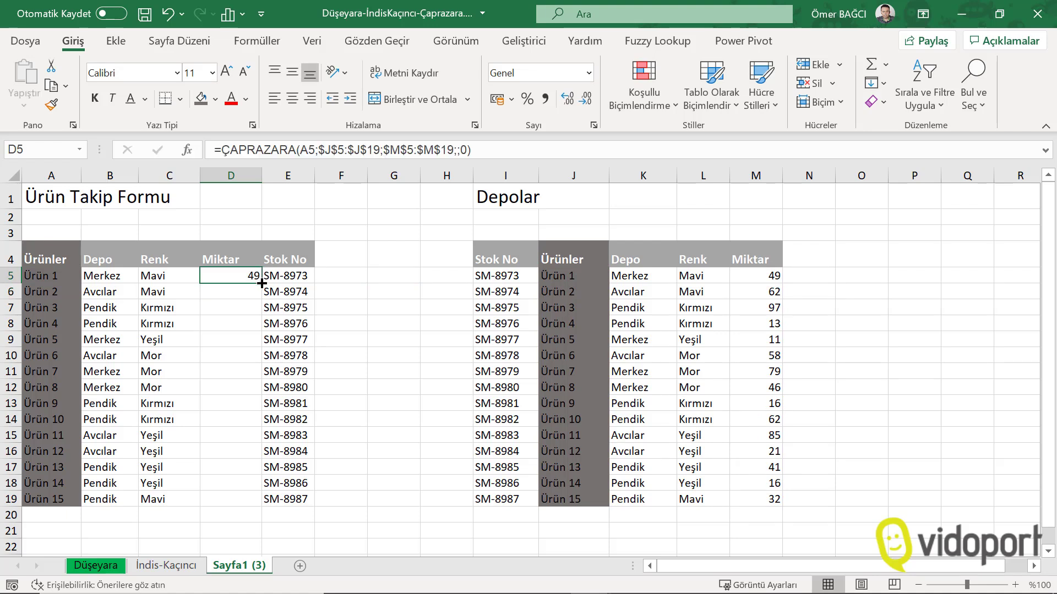
double_click(262, 283)
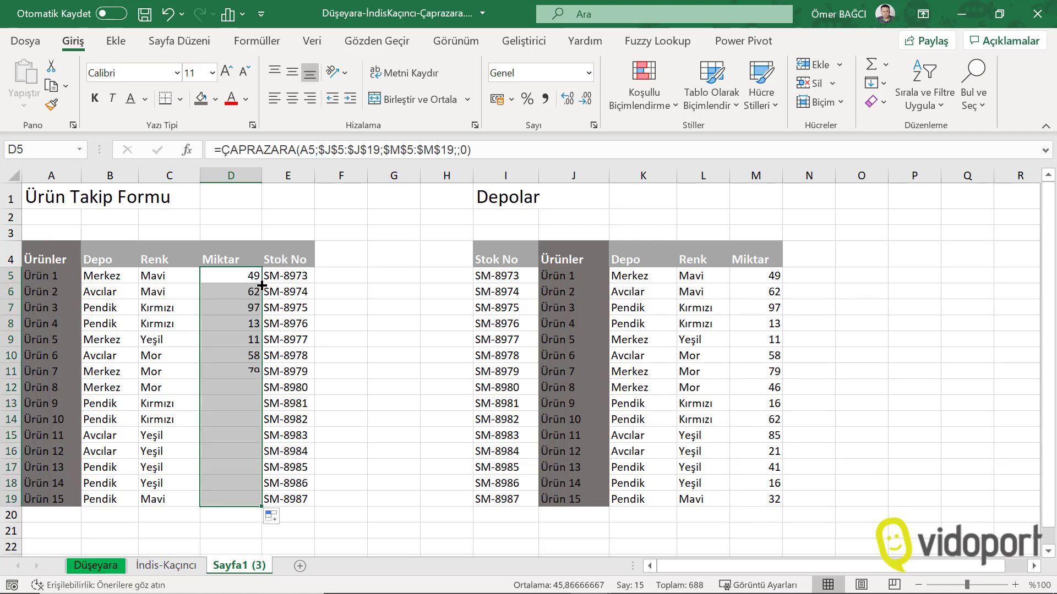
click(238, 387)
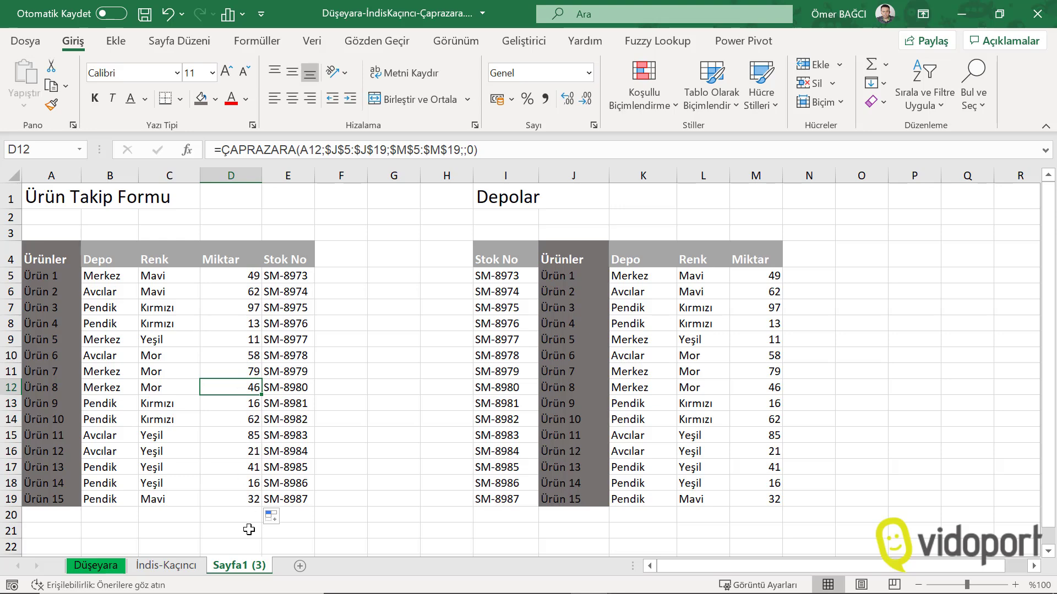
Rename the Sayfa1 (3) sheet to 'Çaprazara'
double_click(243, 566)
text(Çapraza)
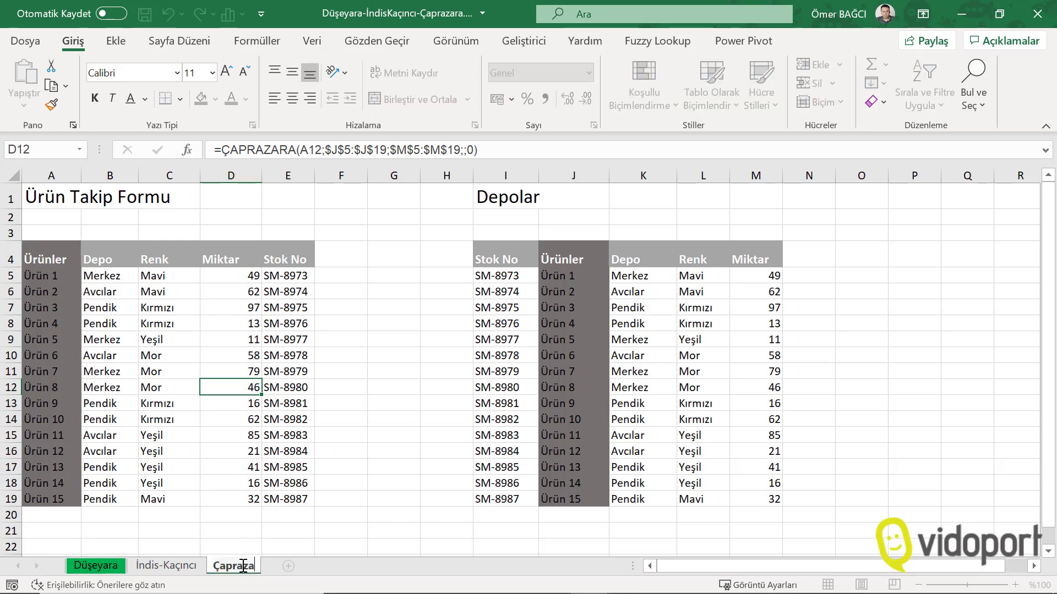
text(ra)
click(335, 421)
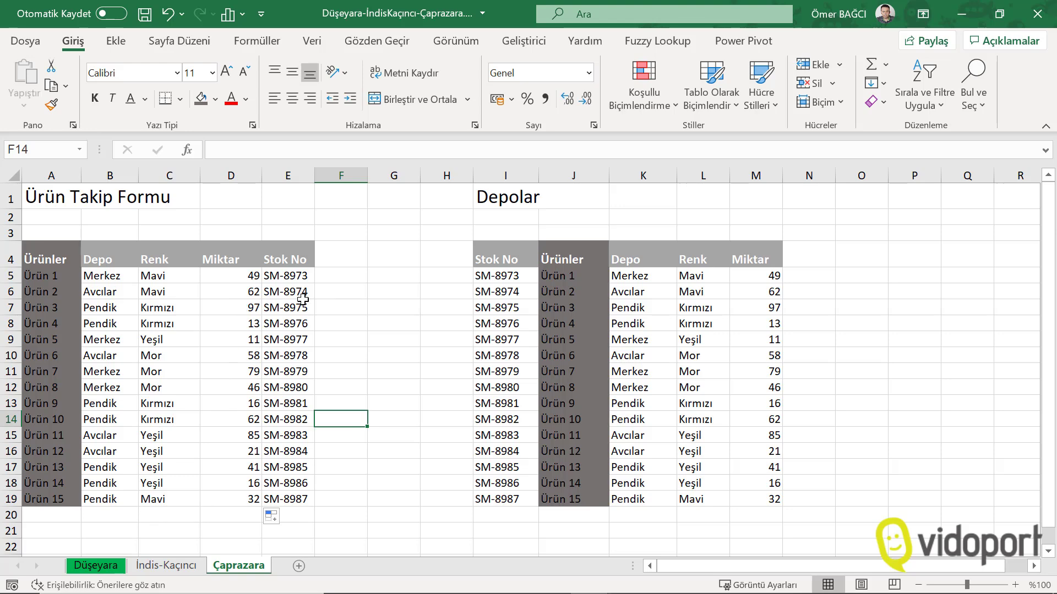
Review Düşeyara's Depolar table, highlighting the Ürünler column and Ürün 3 row, then view İndis-Kaçıncı
click(109, 567)
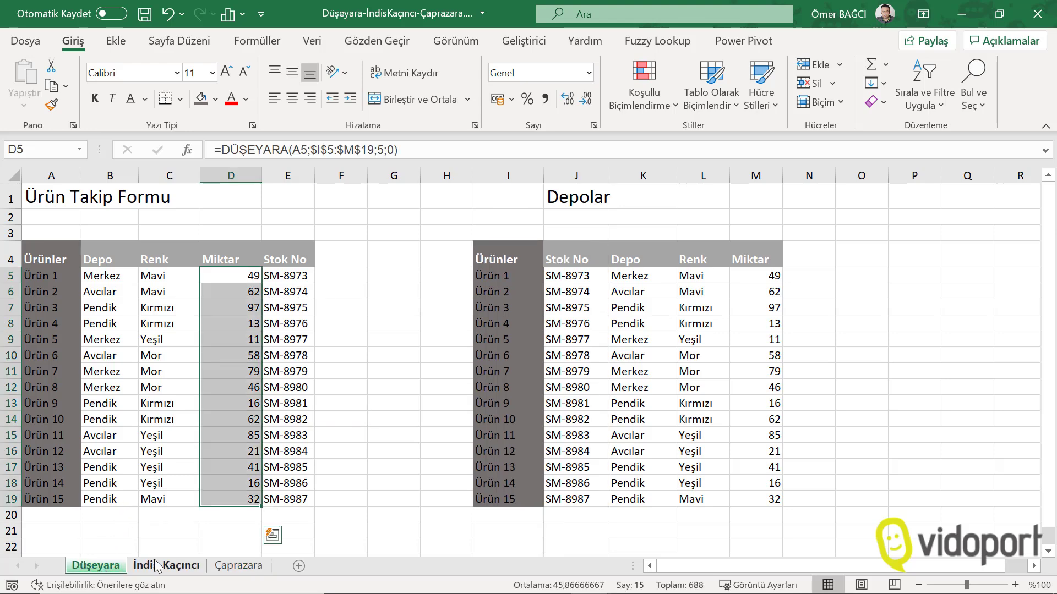
click(140, 567)
click(112, 568)
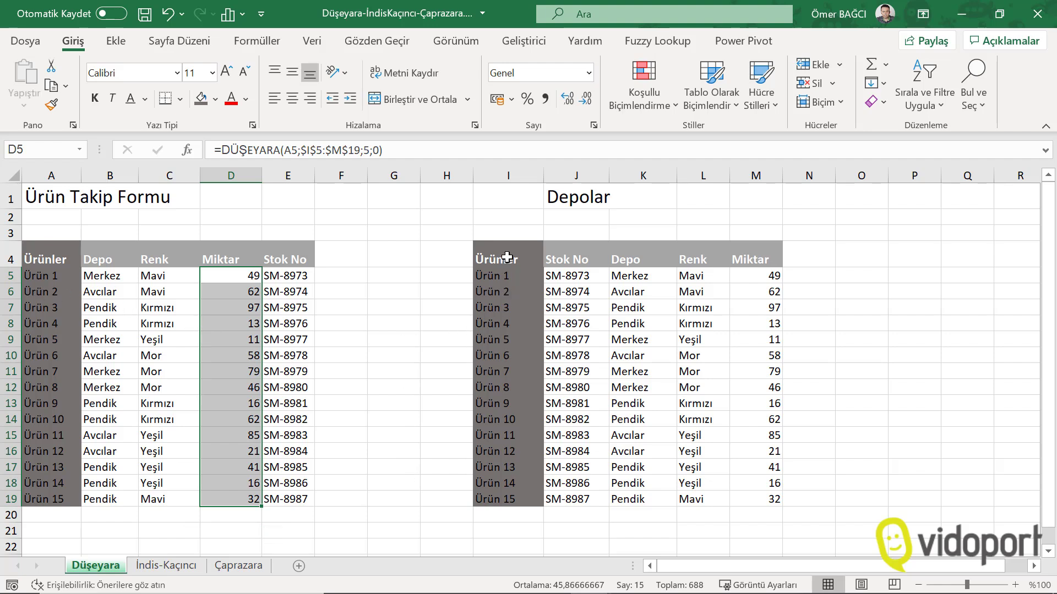
drag(507, 257, 498, 490)
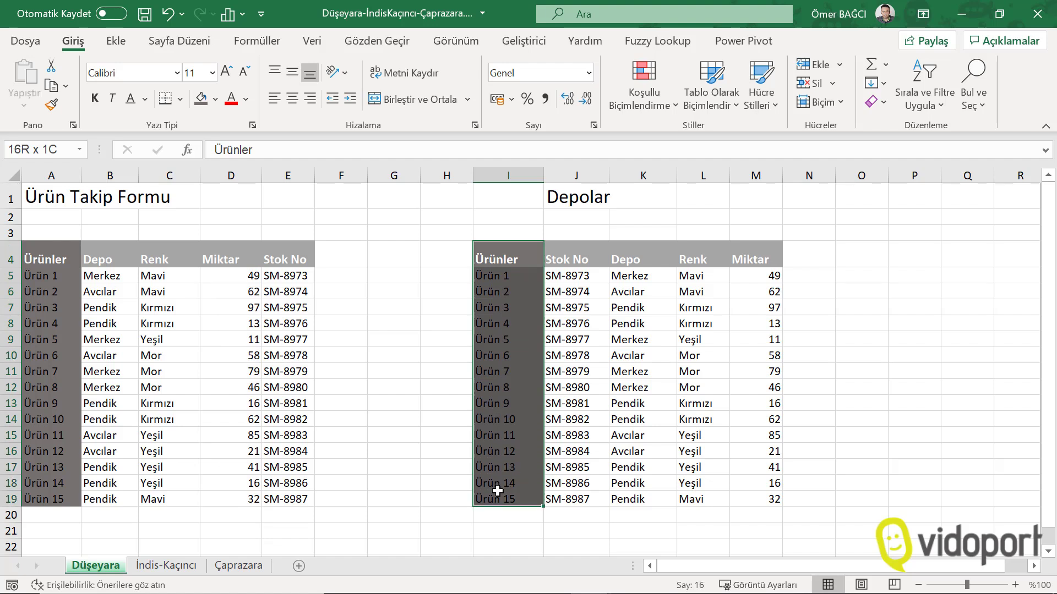
click(507, 295)
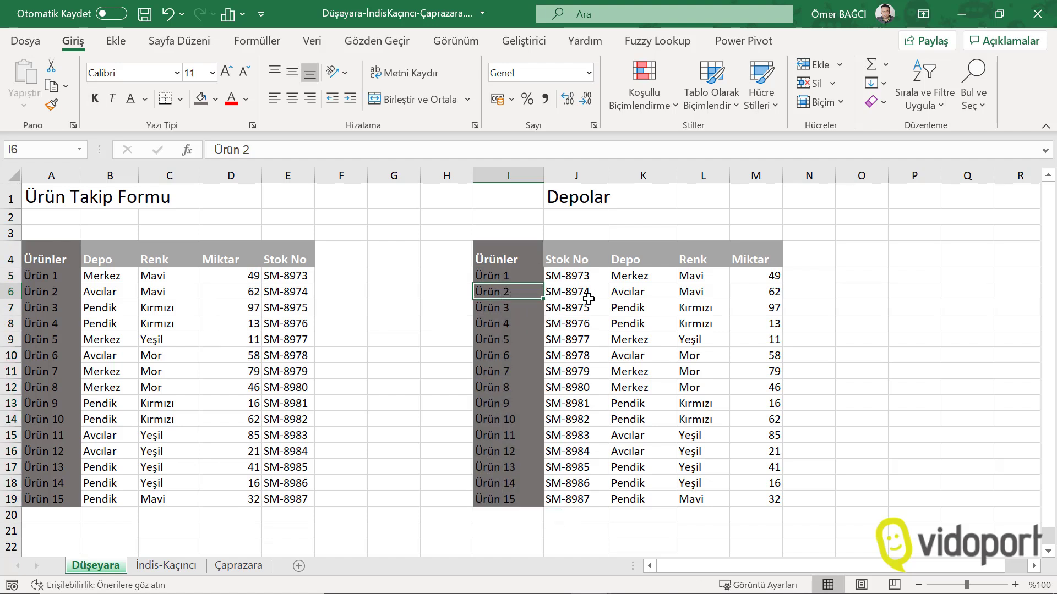
drag(591, 321, 708, 434)
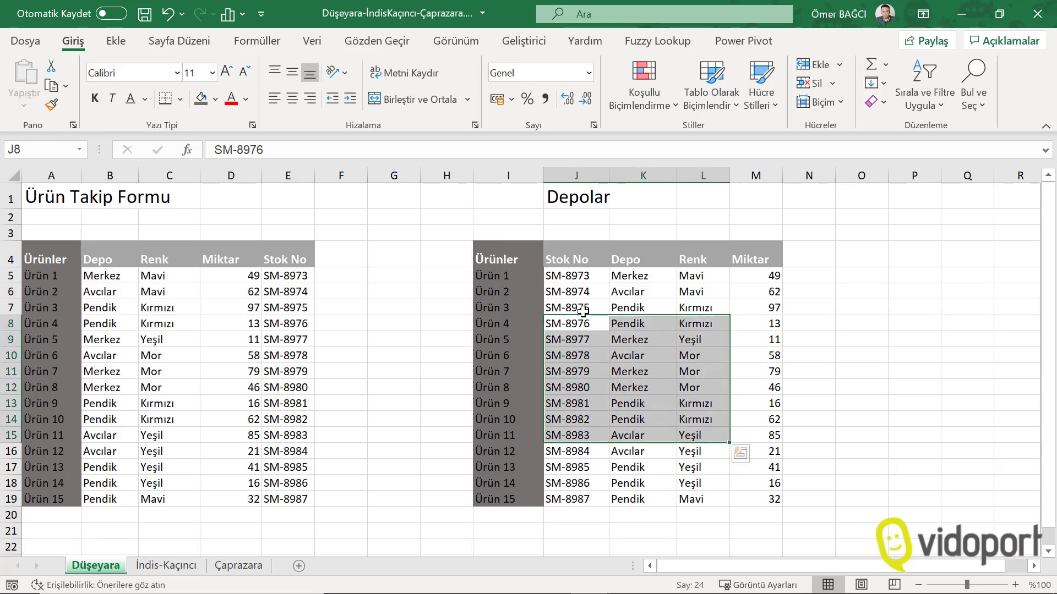
drag(579, 302, 750, 303)
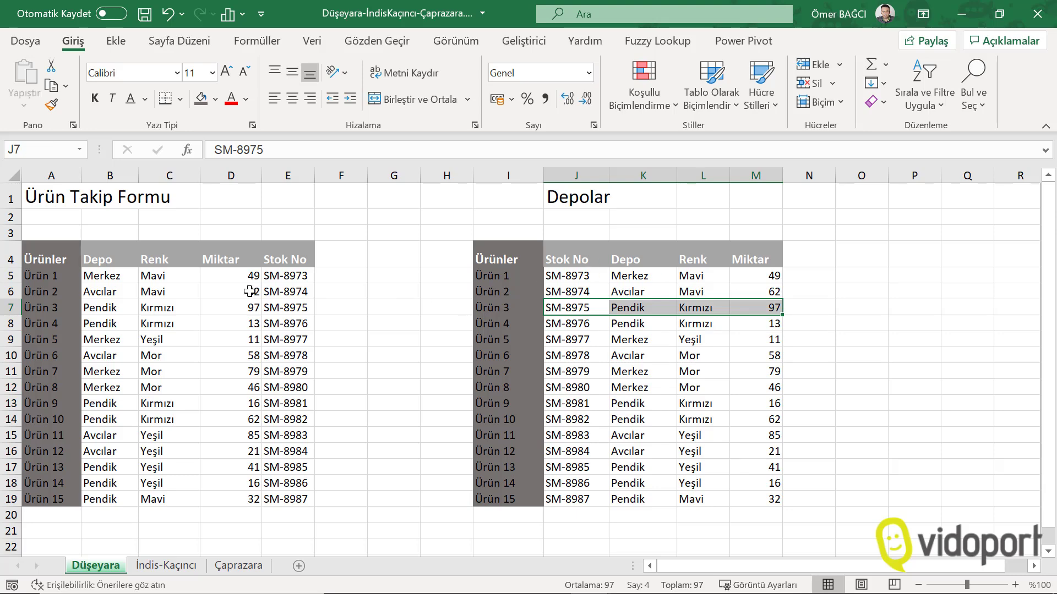
click(168, 567)
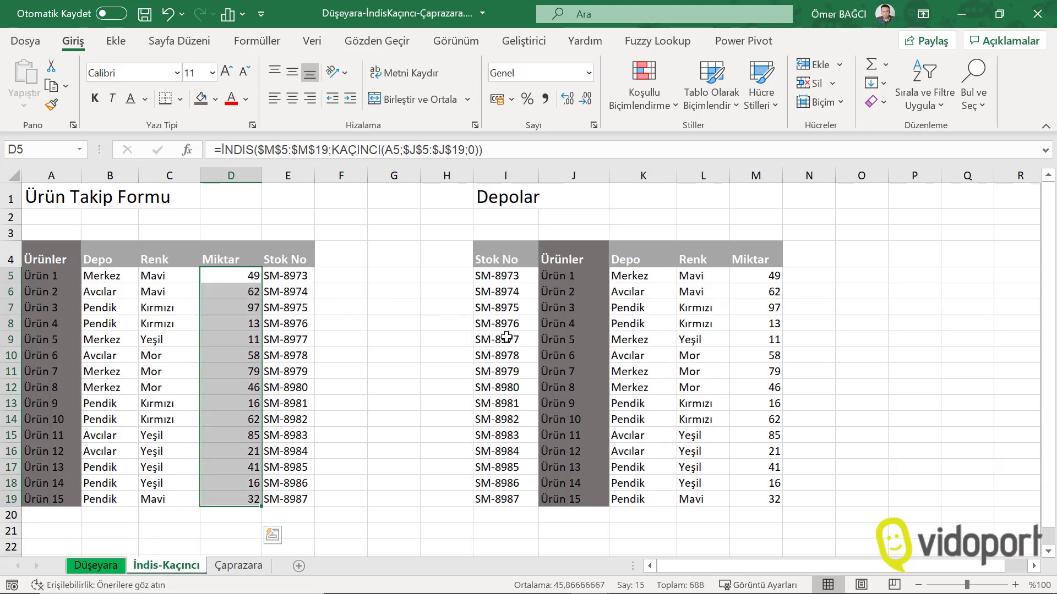
Drag Depolar's Ürünler column on İndis-Kaçıncı to after Depo and check the Ürün 1 entry
click(589, 292)
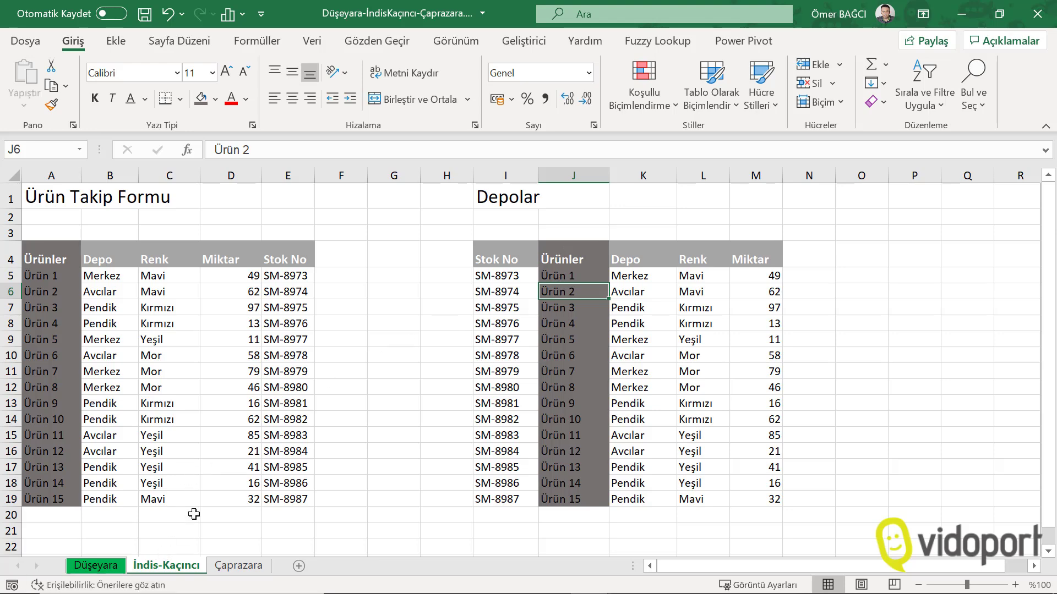
click(597, 175)
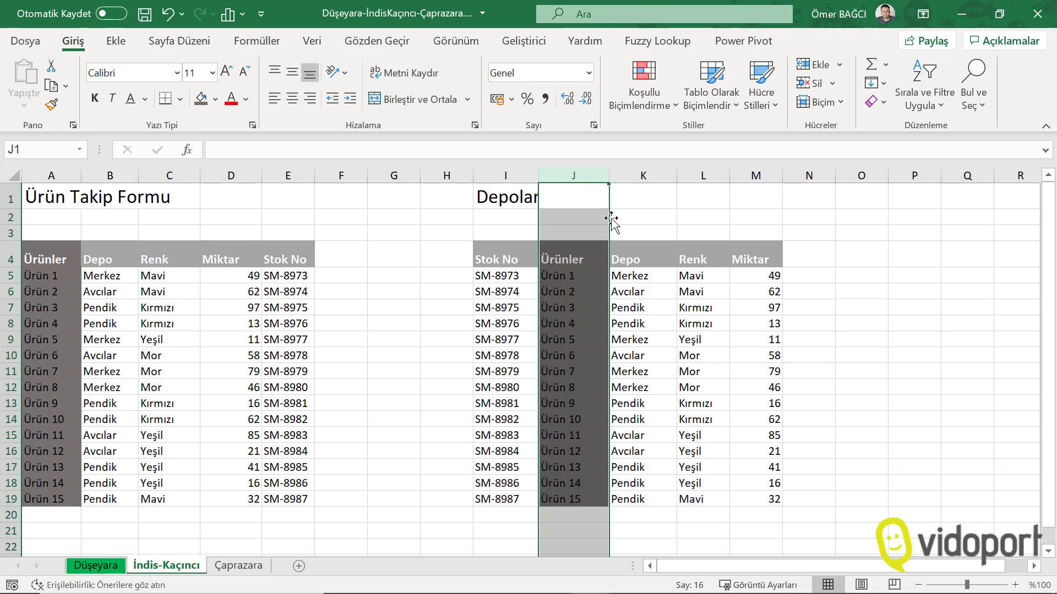
drag(604, 218, 677, 219)
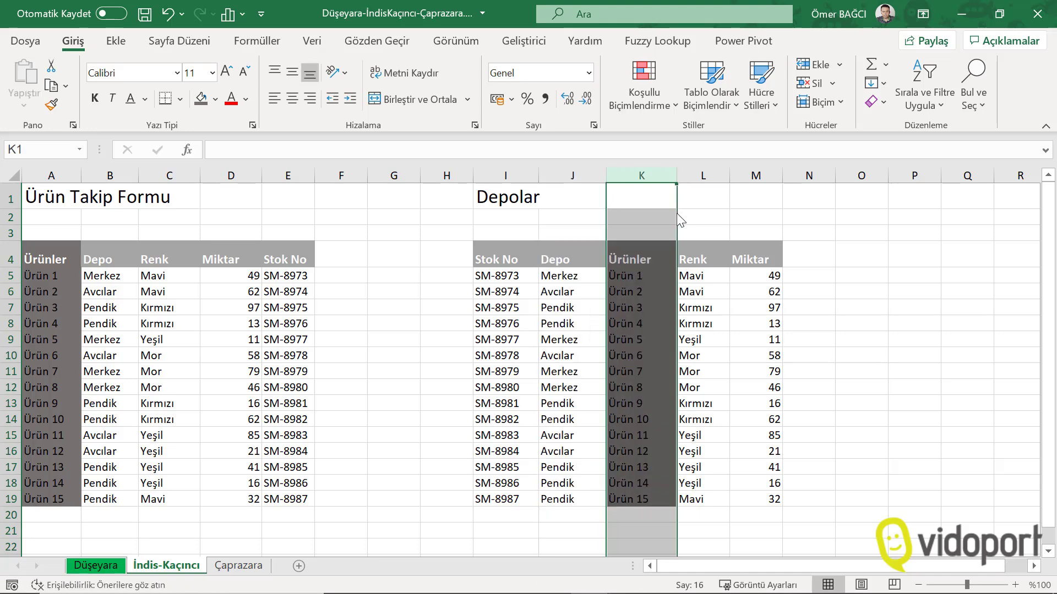
click(640, 306)
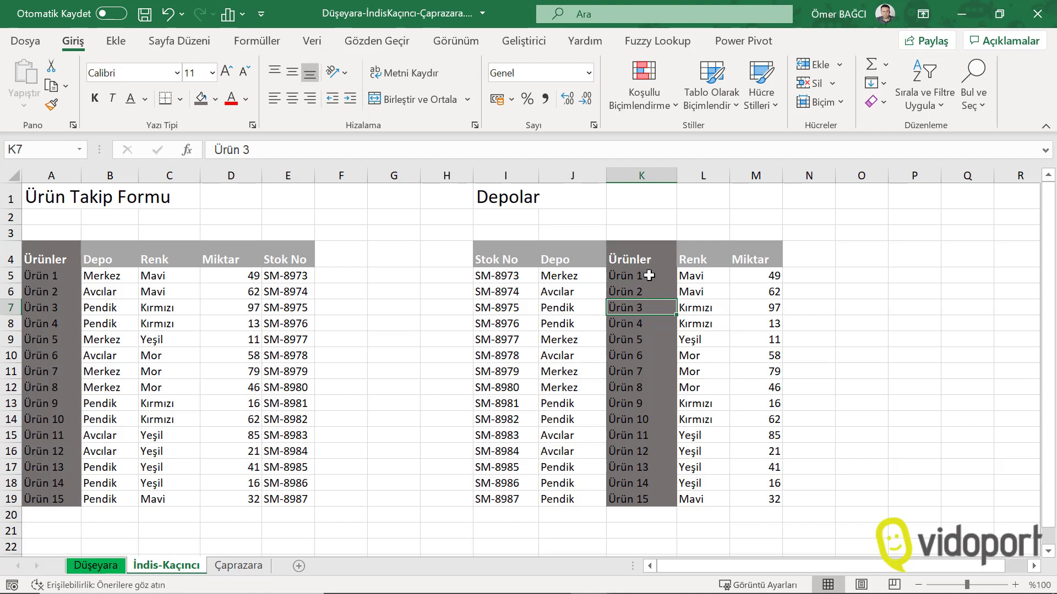
click(638, 280)
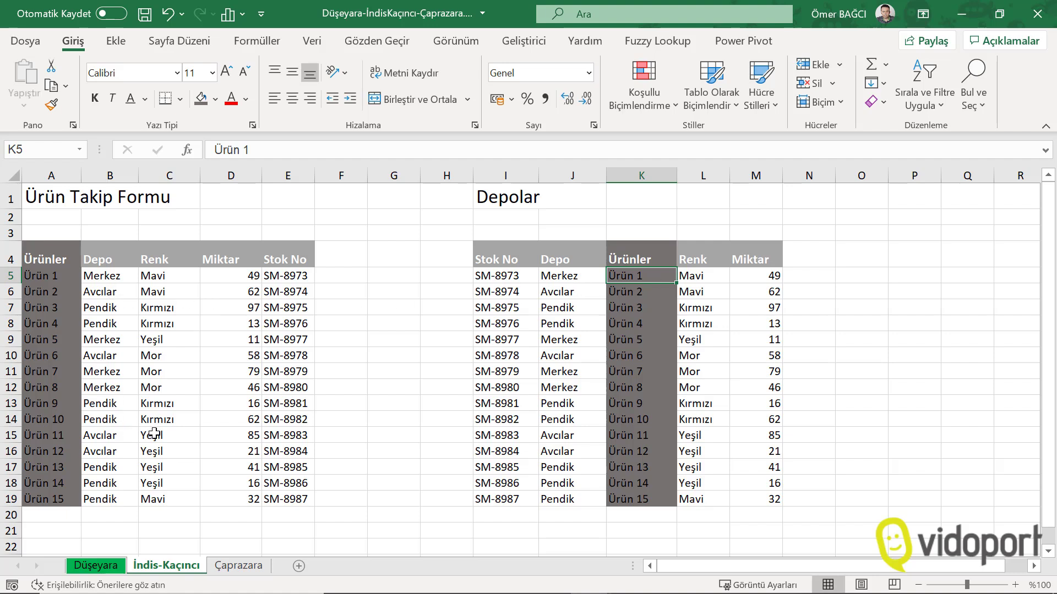
click(99, 566)
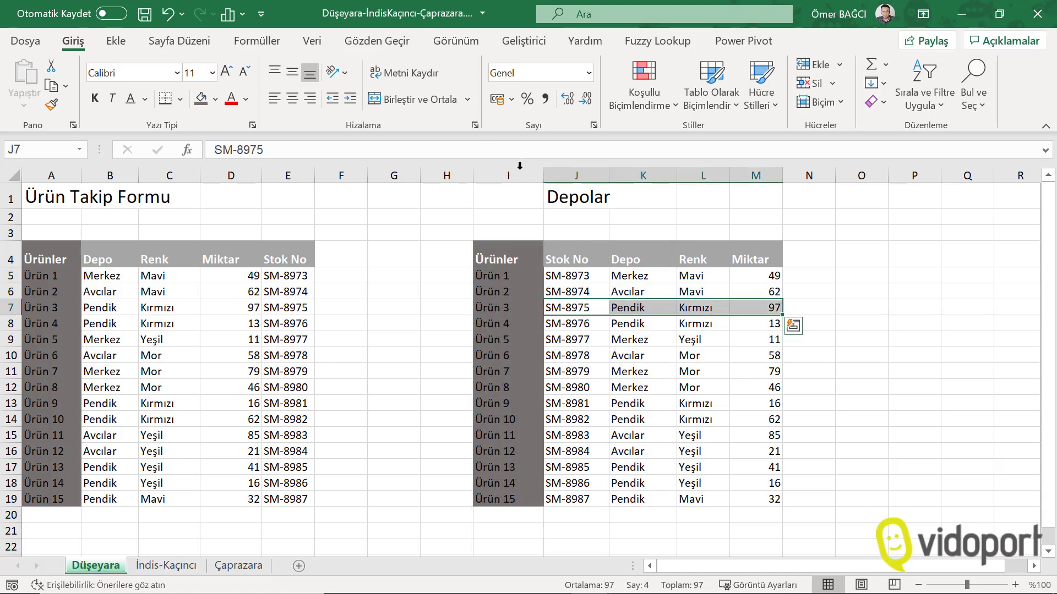
Drag Düşeyara's Ürünler column between Depo and Renk, turning the form results into #YOK
click(519, 175)
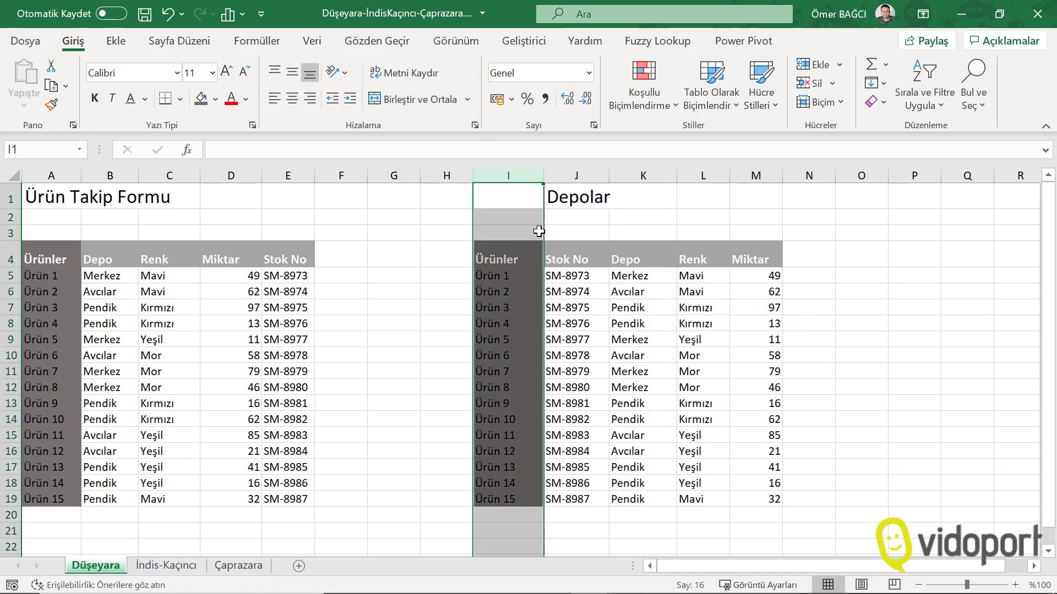
drag(538, 229, 688, 230)
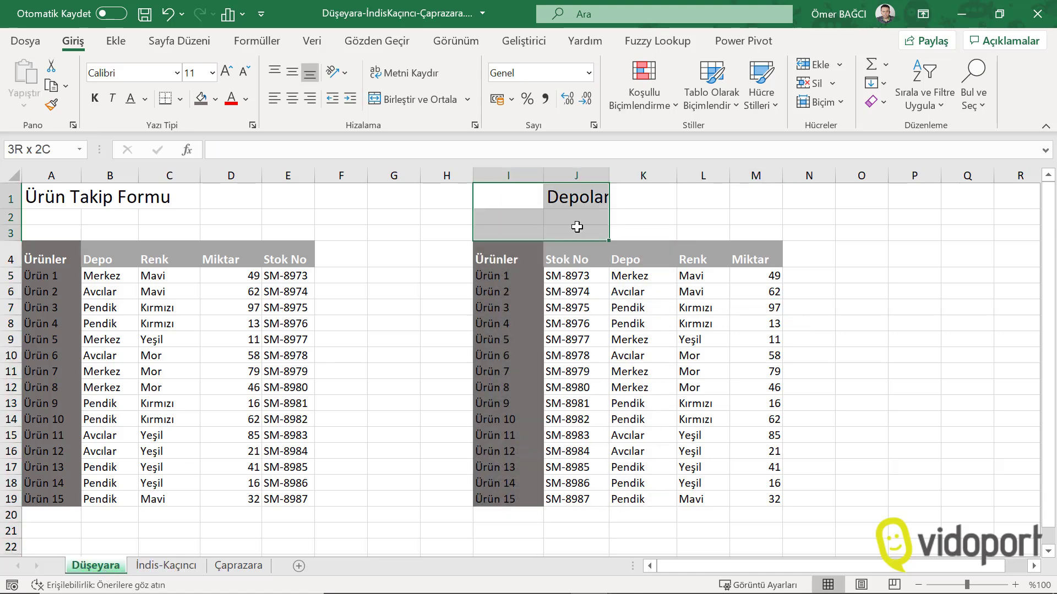
click(504, 173)
drag(544, 216, 705, 227)
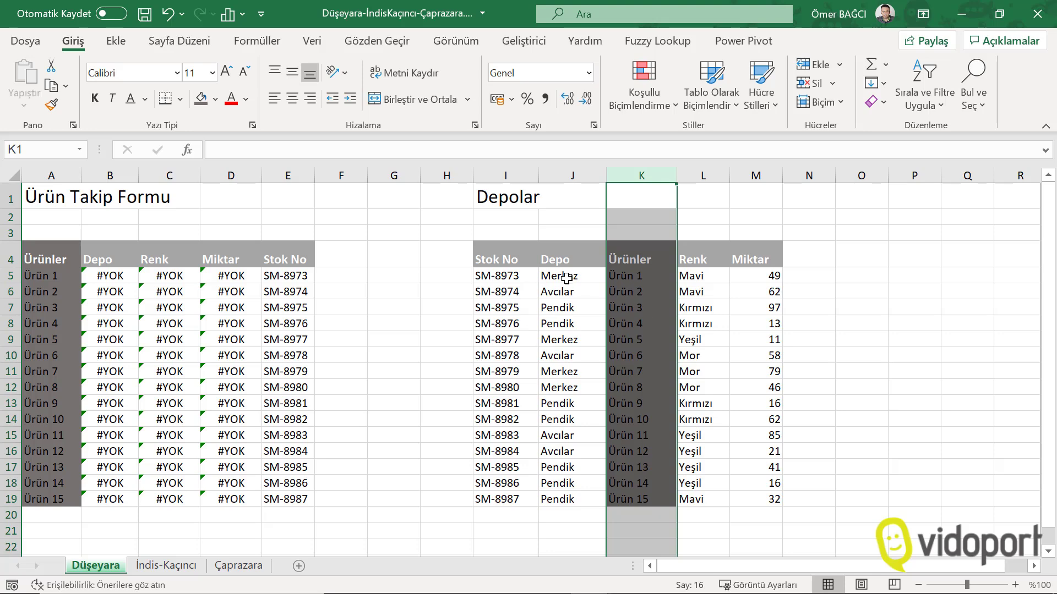
Change C5's DÜŞEYARA lookup range to start at Ürünler, $K$5:$L$19
click(178, 269)
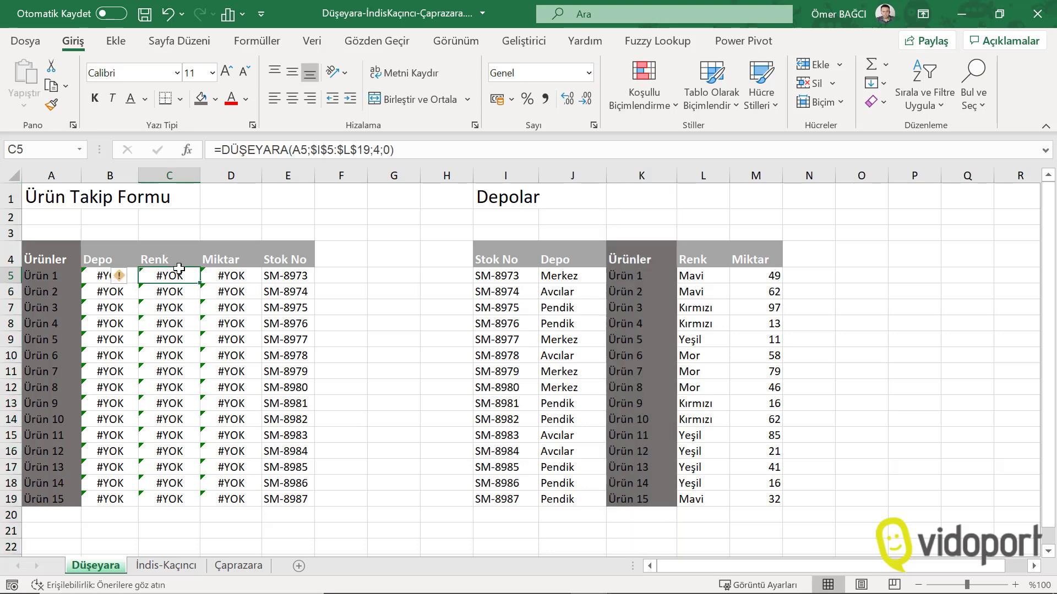
double_click(173, 275)
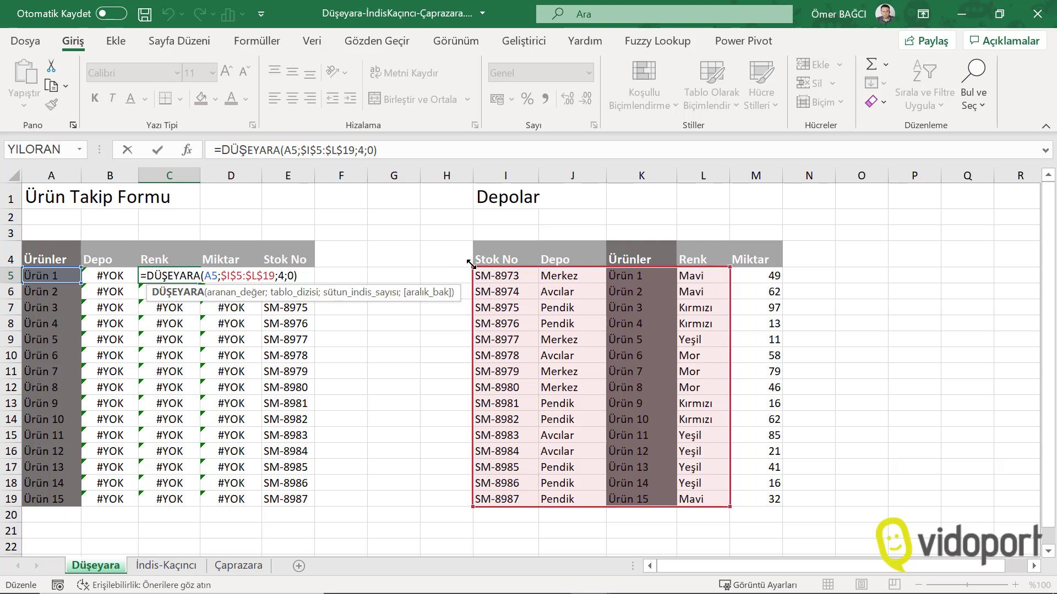
drag(471, 265, 617, 270)
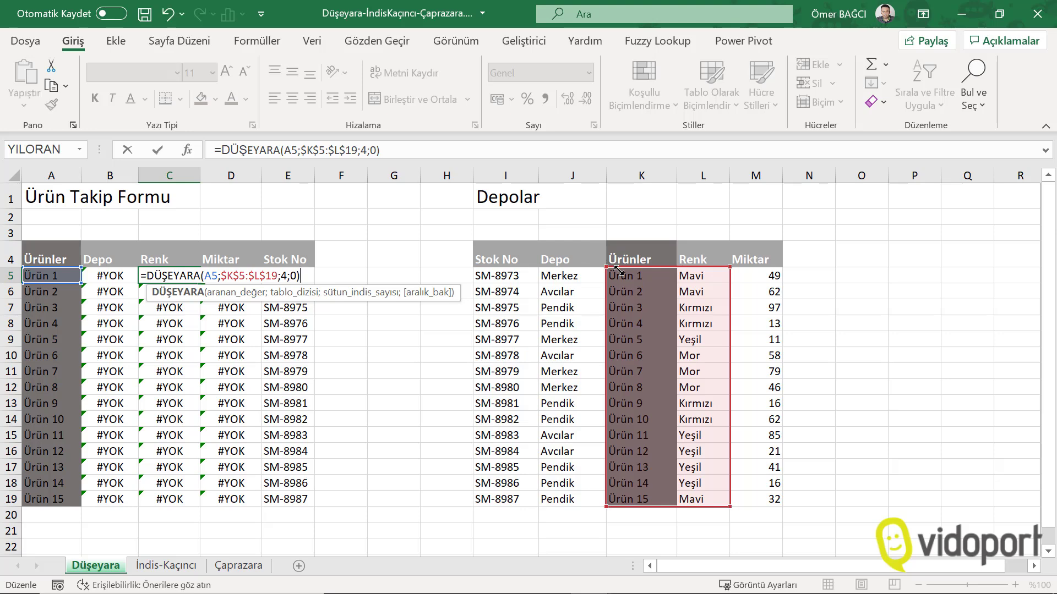
key(Return)
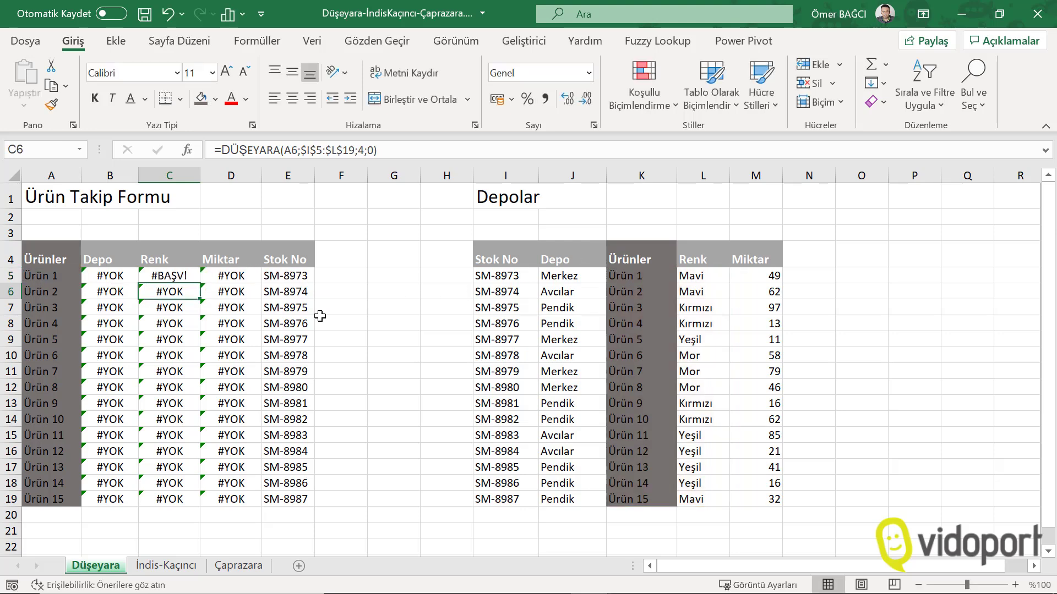
Set C5's column index to 2 and copy the formula down the Renk column
click(175, 271)
double_click(175, 271)
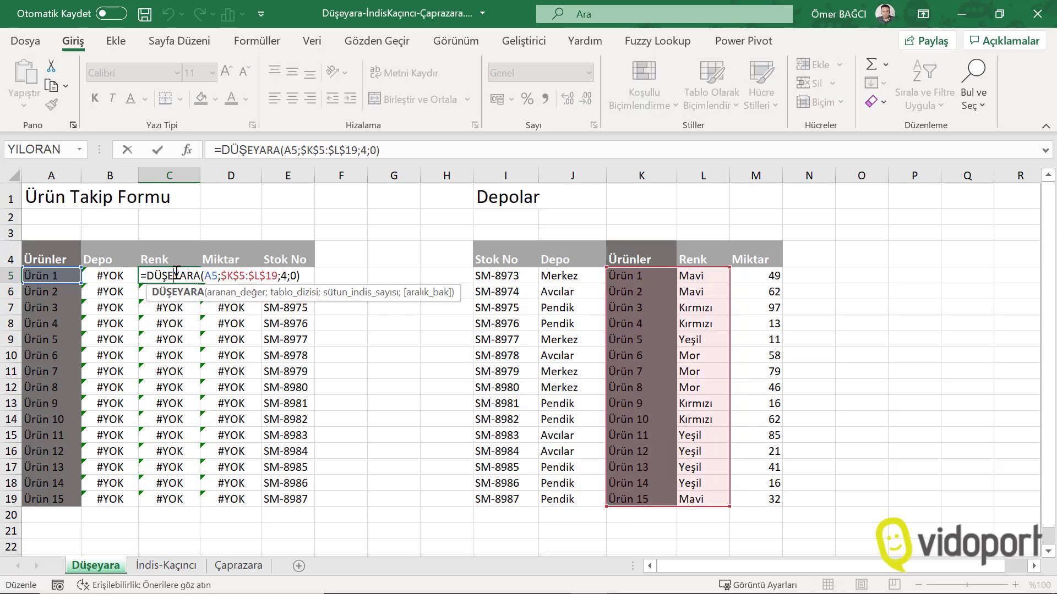
double_click(284, 275)
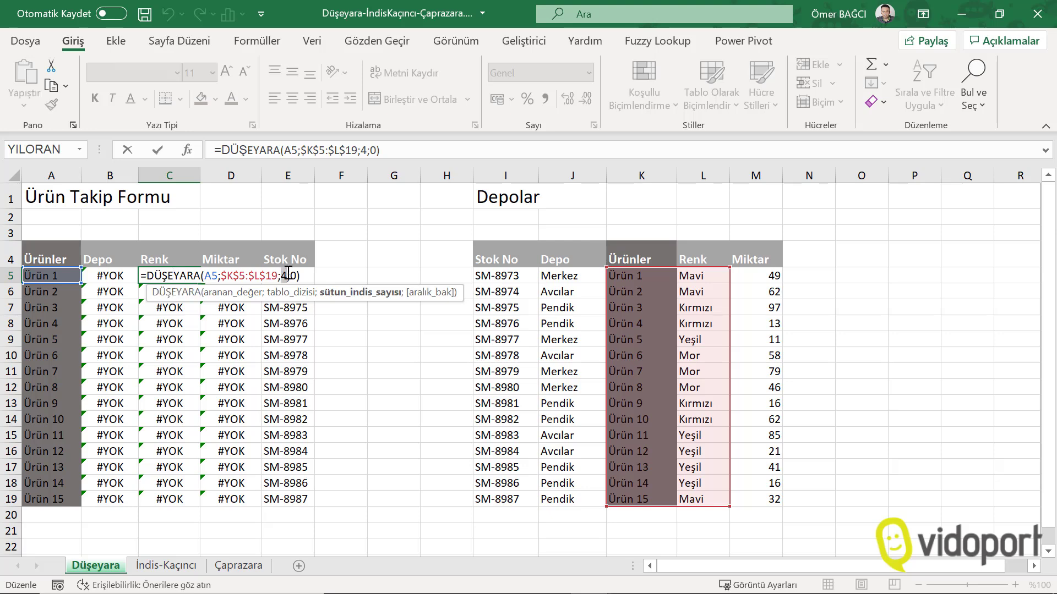
text(2,)
key(BackSpace)
key(Return)
click(181, 276)
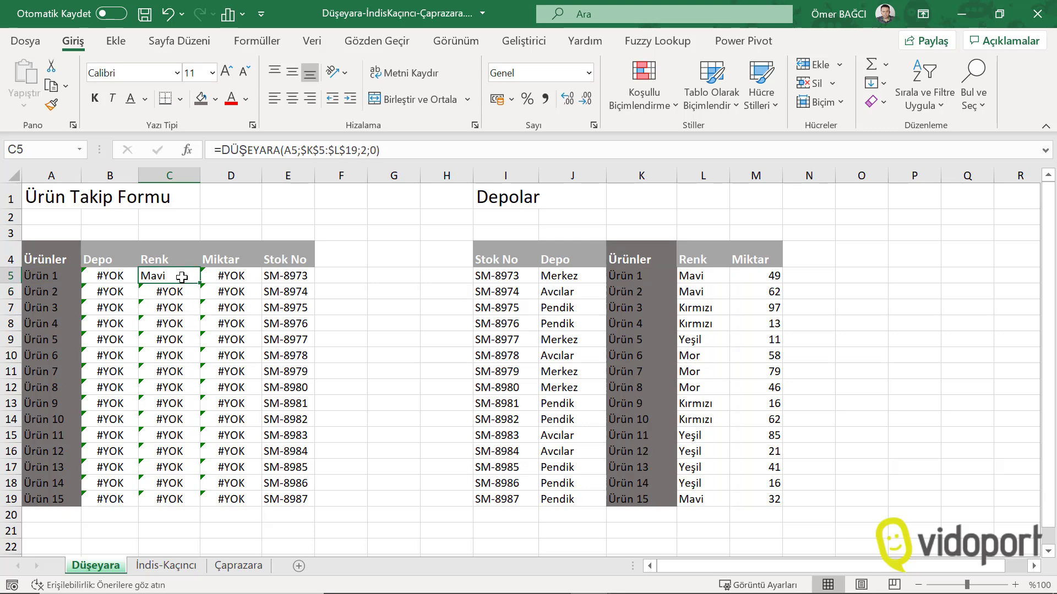
double_click(200, 283)
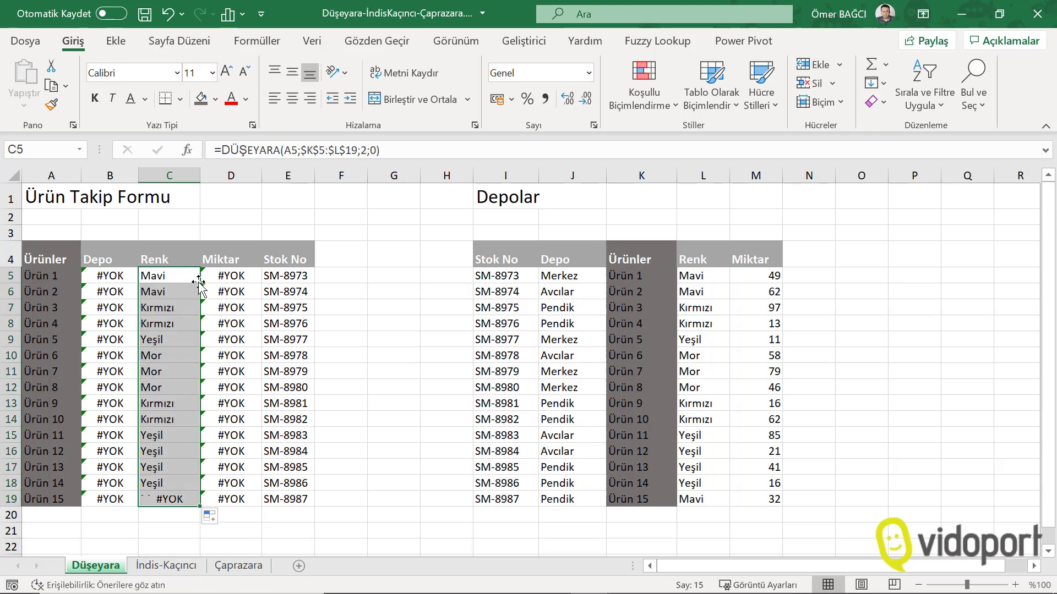
Highlight Depolar's Renk, Miktar and Depo columns to explain the new range
click(698, 261)
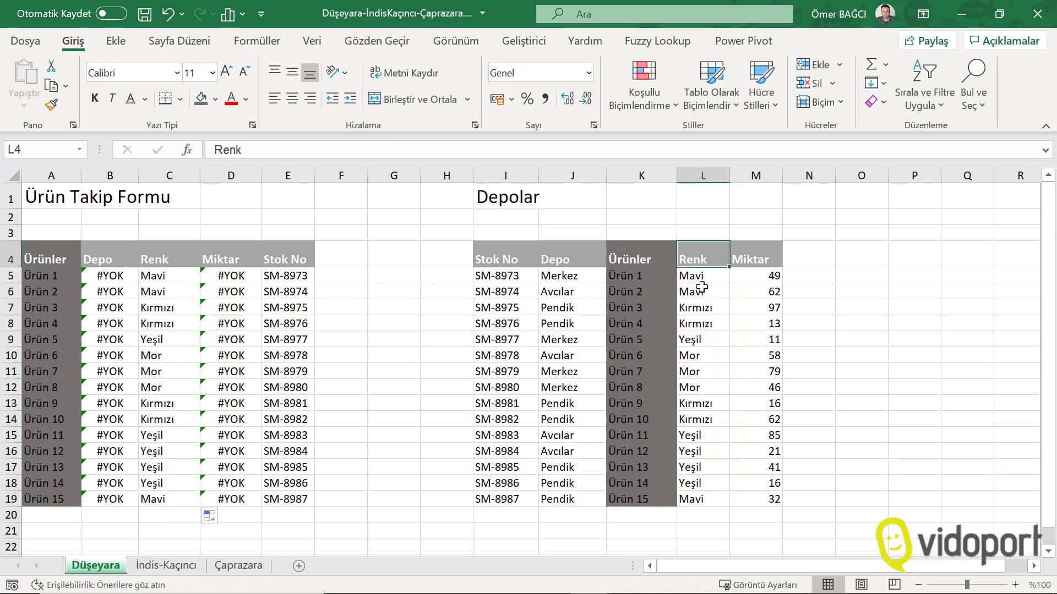
drag(702, 287, 765, 483)
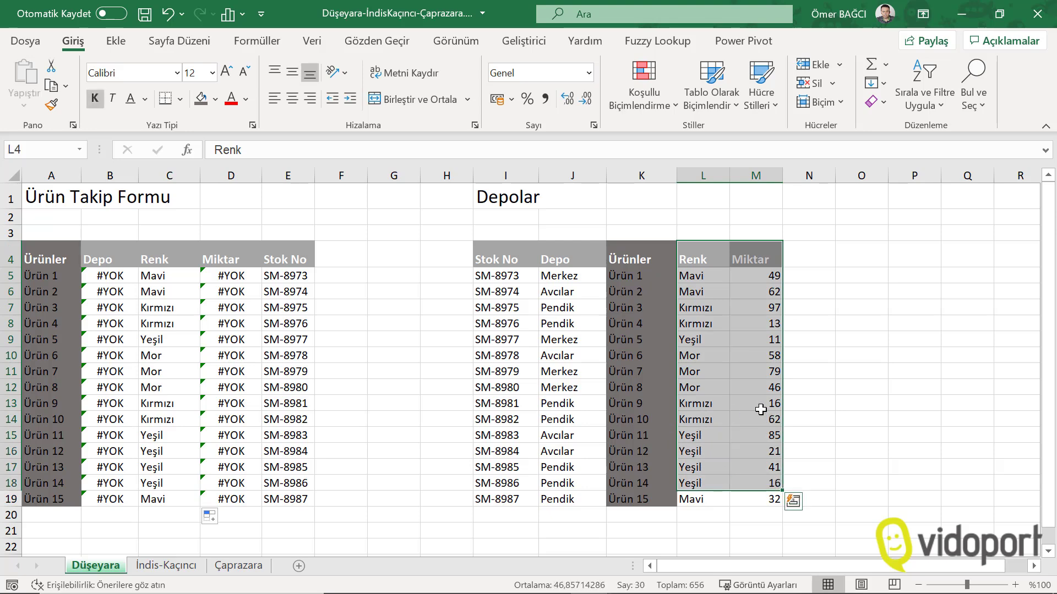
drag(646, 258, 797, 506)
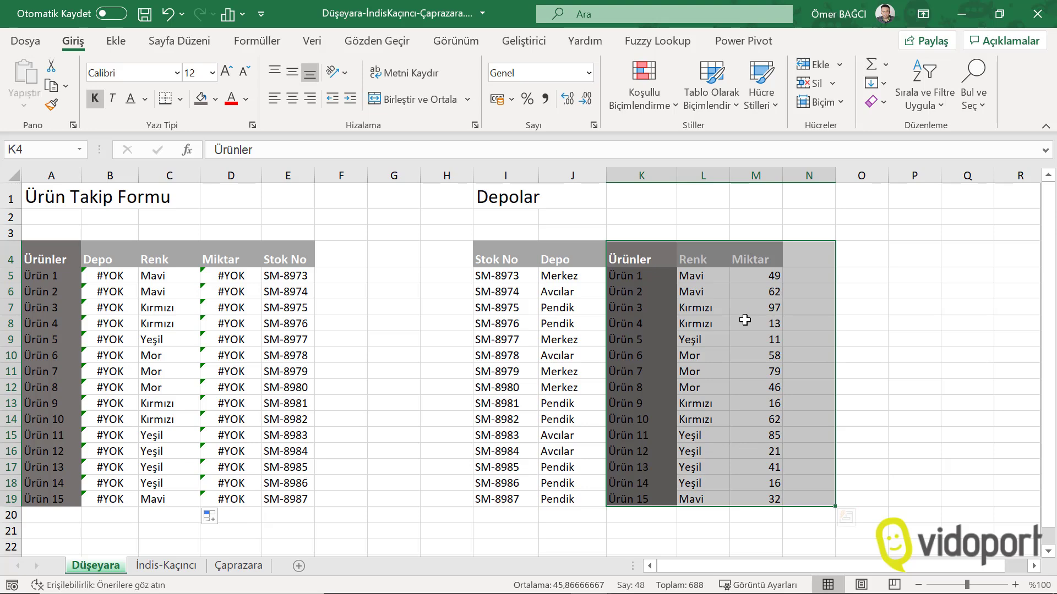
drag(547, 254, 545, 499)
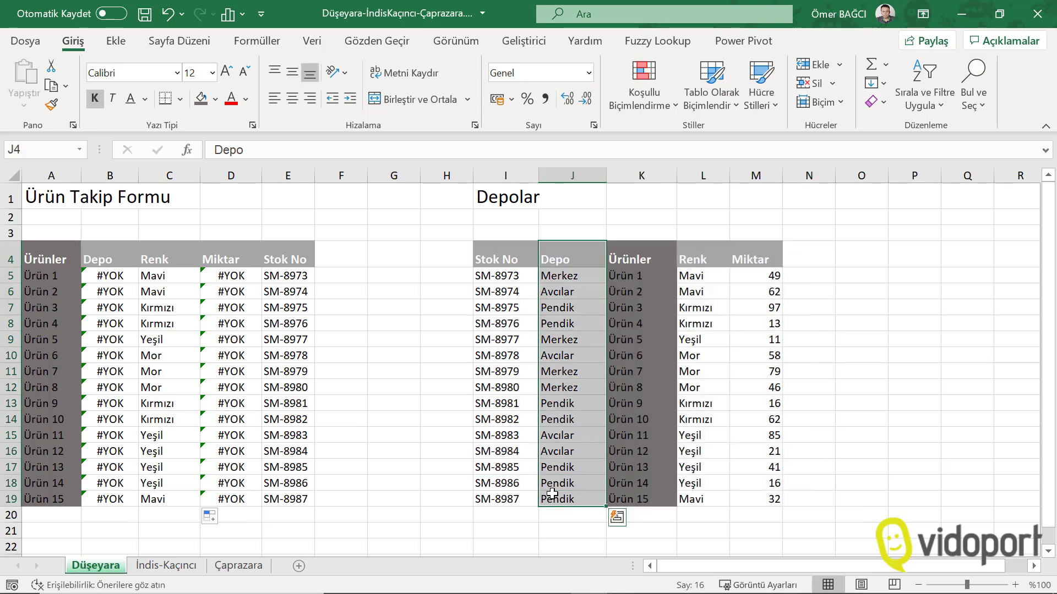
Look at the İndis-Kaçıncı sheet, then switch to the Çaprazara sheet
click(168, 567)
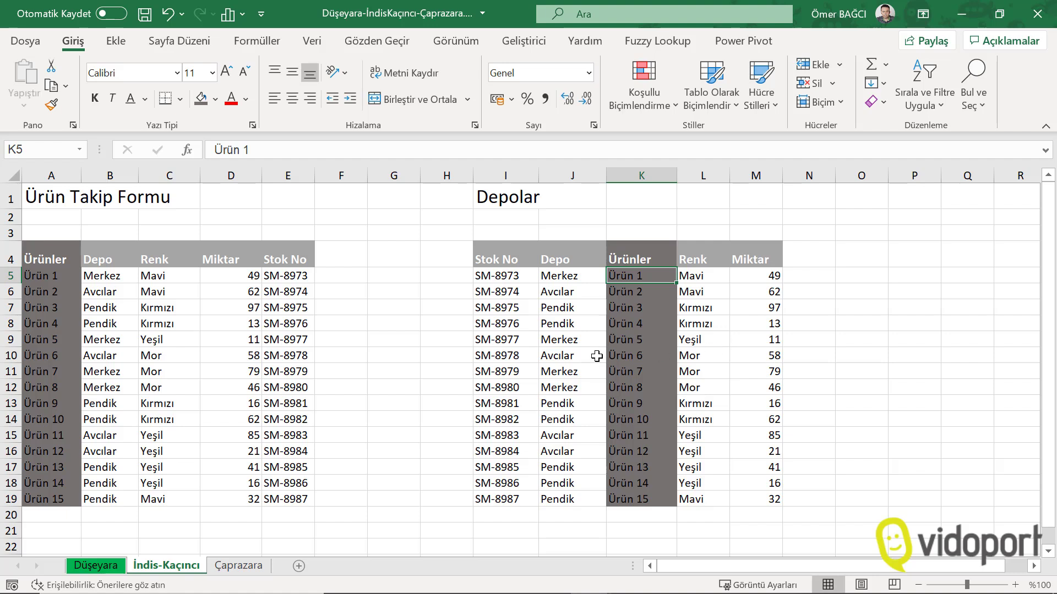
click(244, 567)
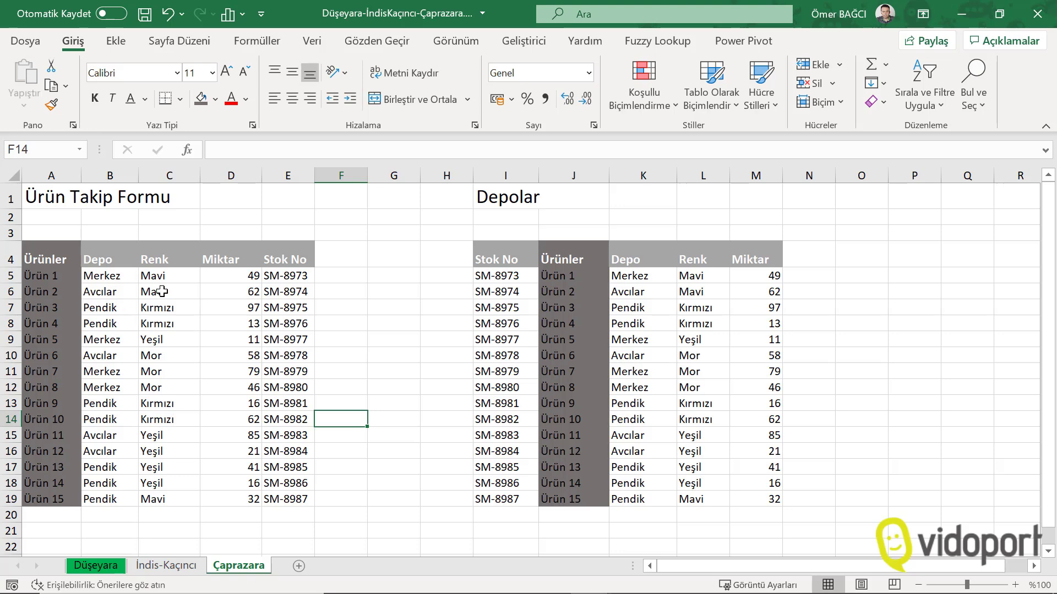
Drag Depolar's Ürünler column past Miktar to the end of the table, then deselect it
click(574, 174)
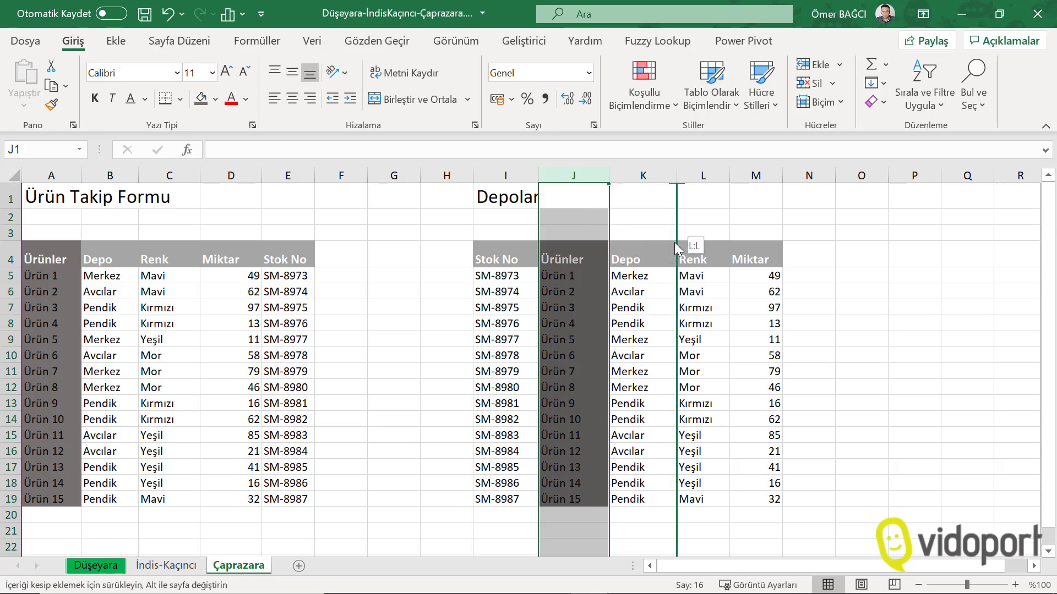
drag(611, 253, 779, 257)
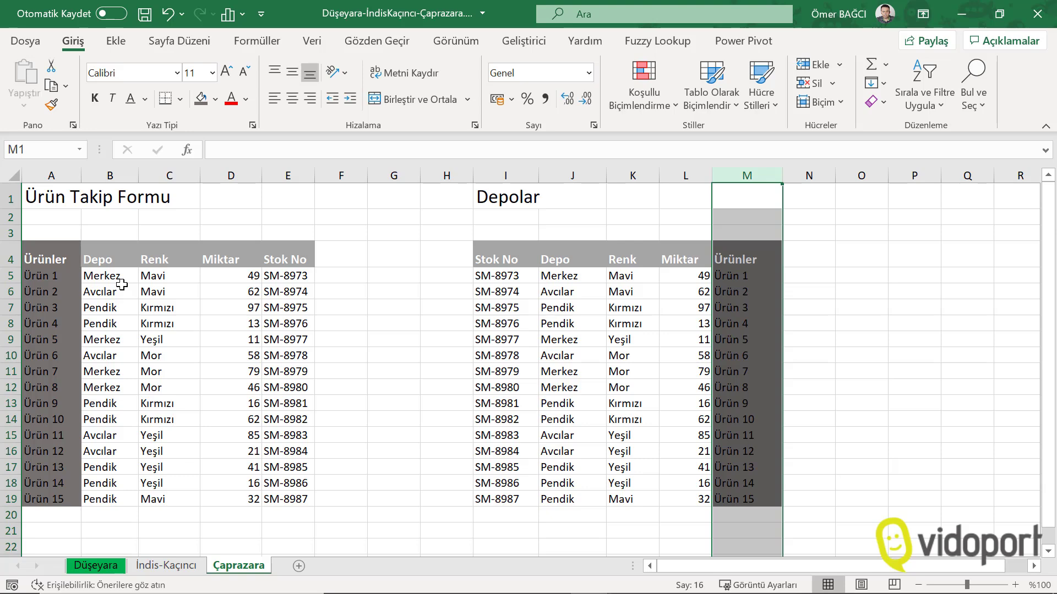
click(152, 233)
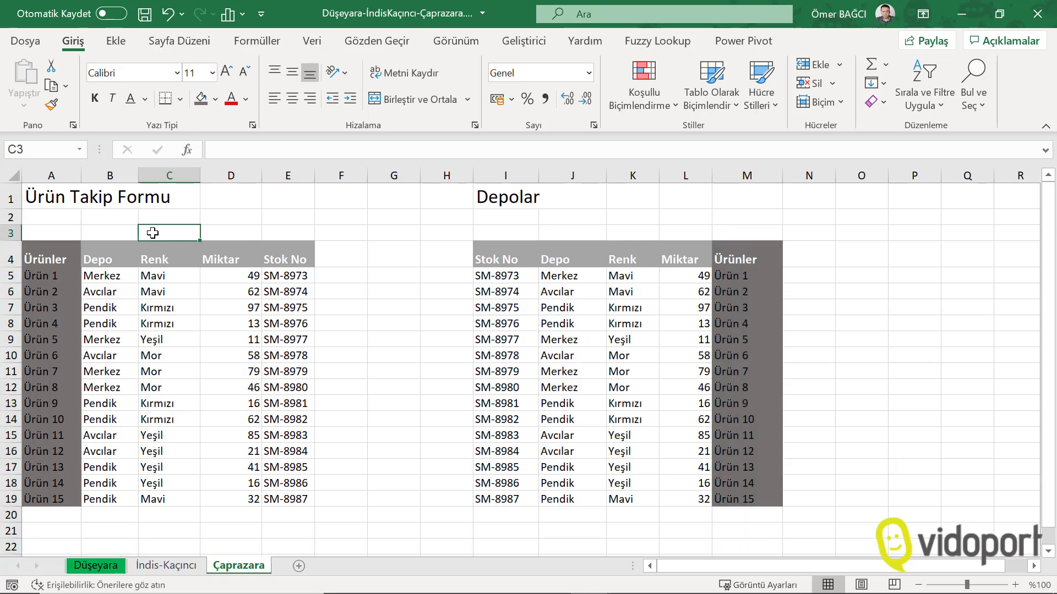
click(71, 229)
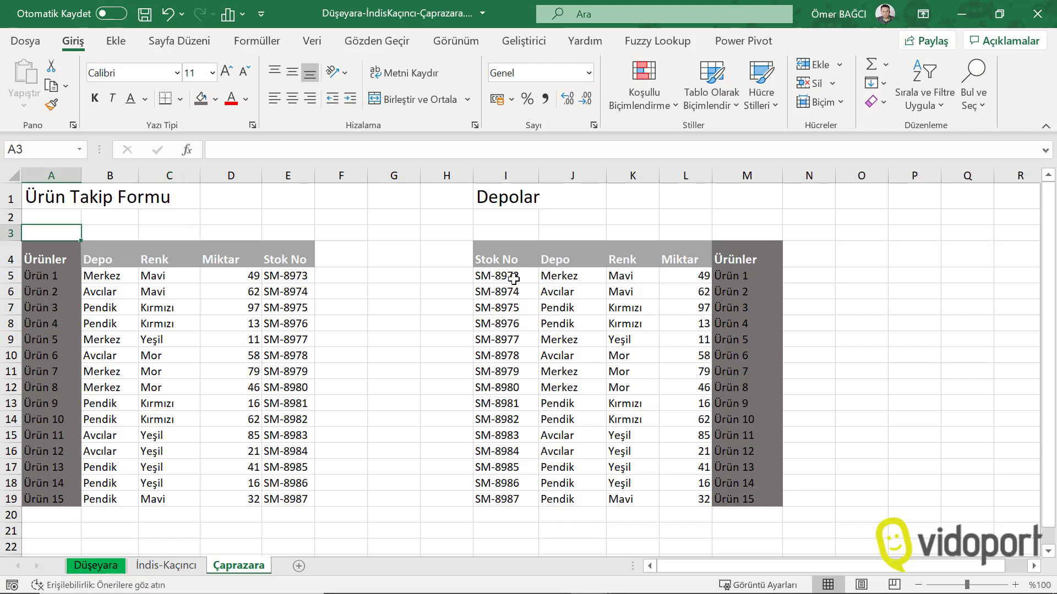